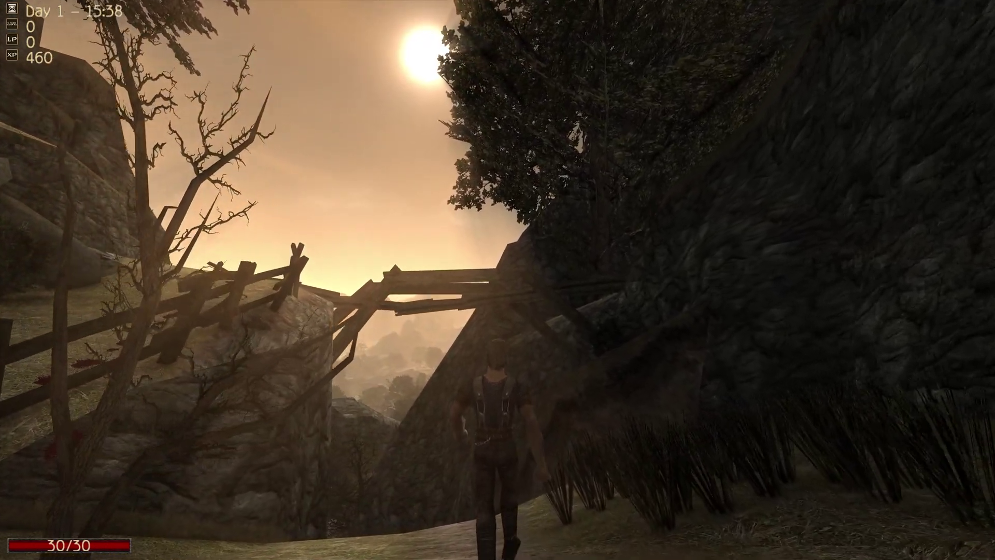
Walk the hero under the wooden bridge and beside the rock wall toward the spired-tower village
{"action": "key", "text": "w"}
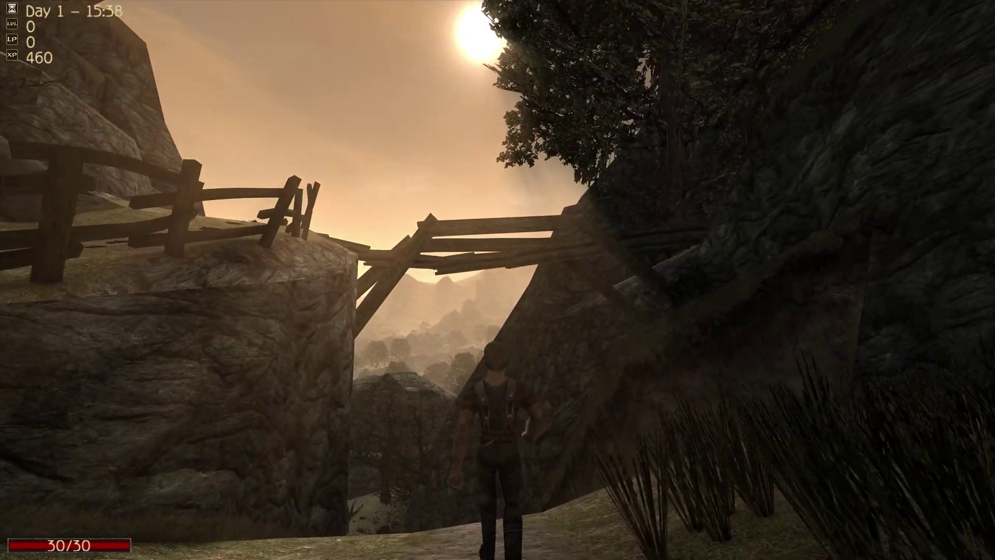
{"action": "key", "text": "w"}
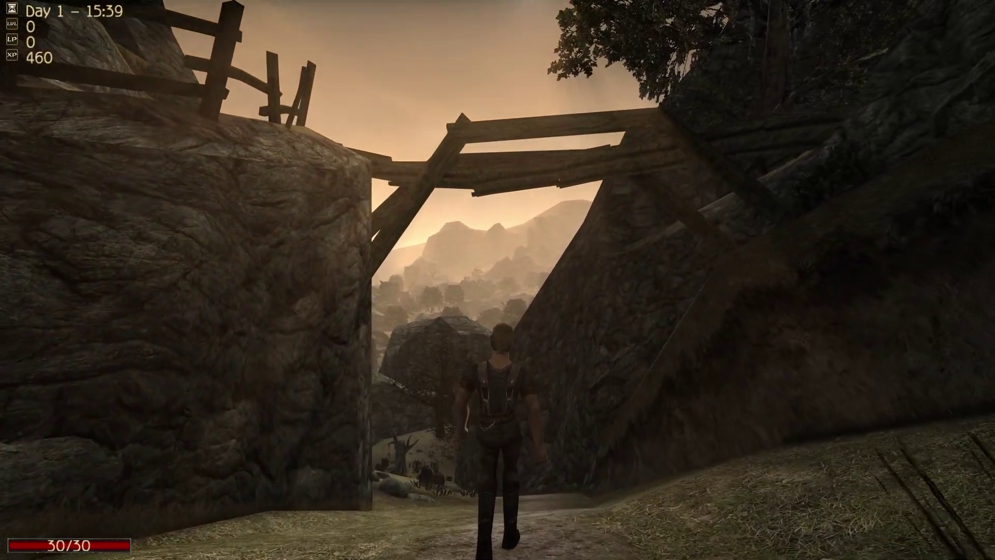
{"action": "key", "text": "w"}
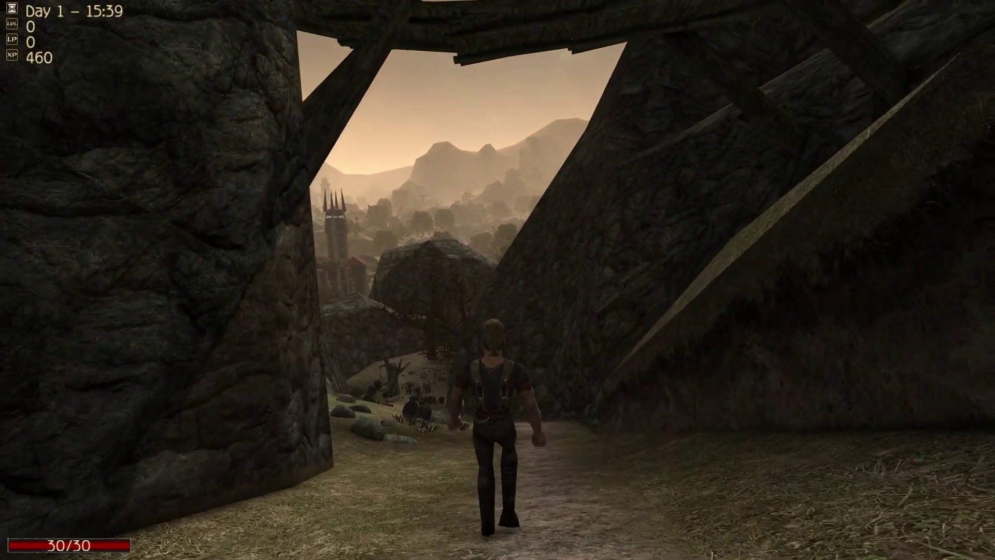
{"action": "key", "text": "w"}
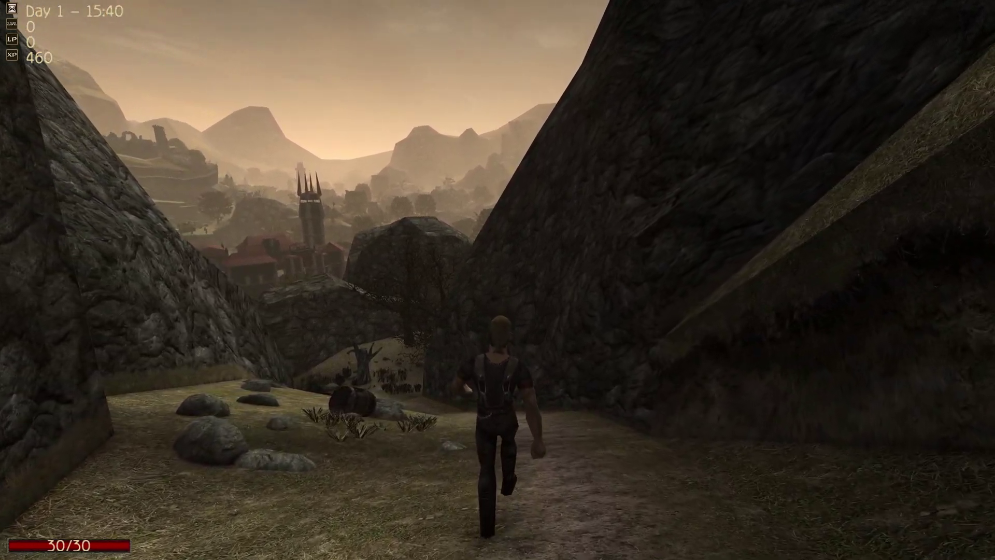
{"action": "key", "text": "w"}
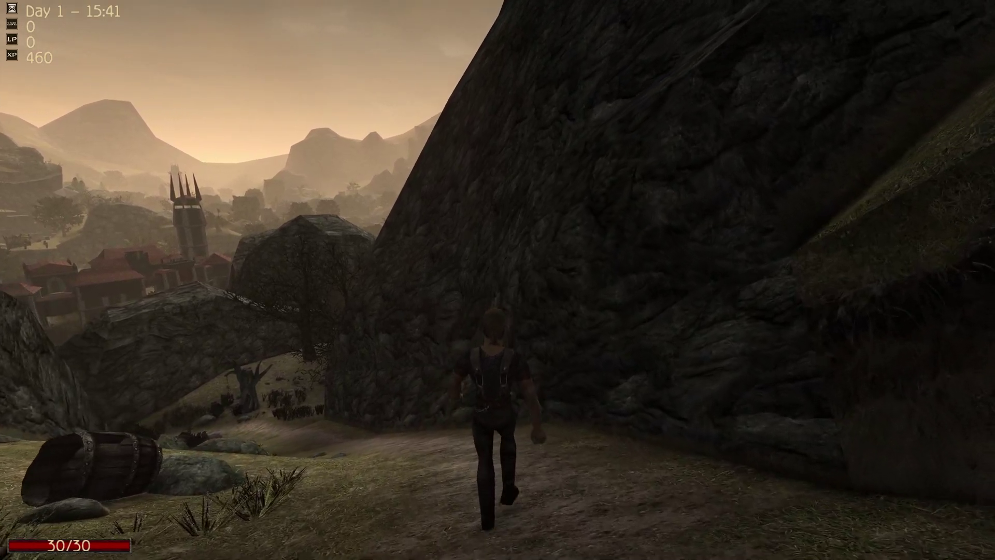
{"action": "key", "text": "w"}
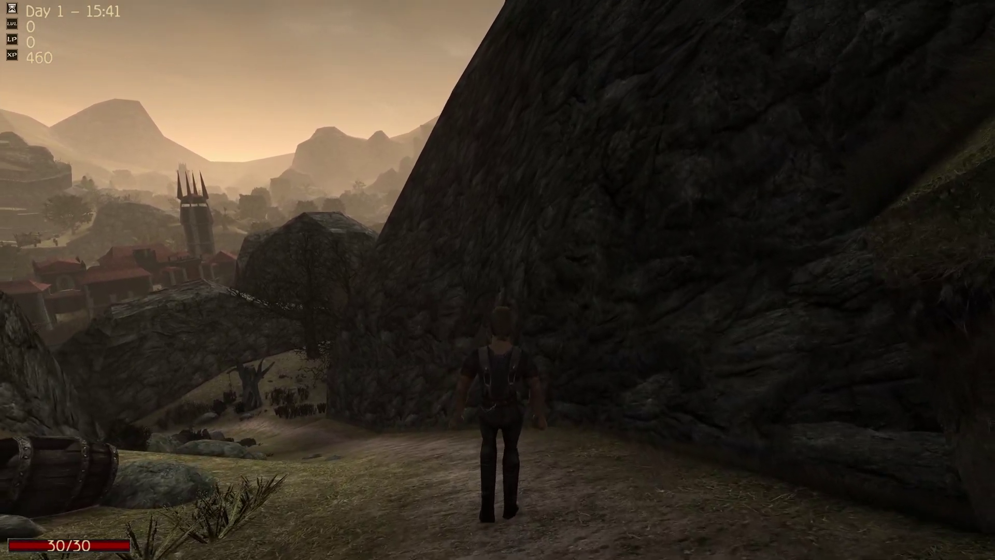
{"action": "key", "text": "w"}
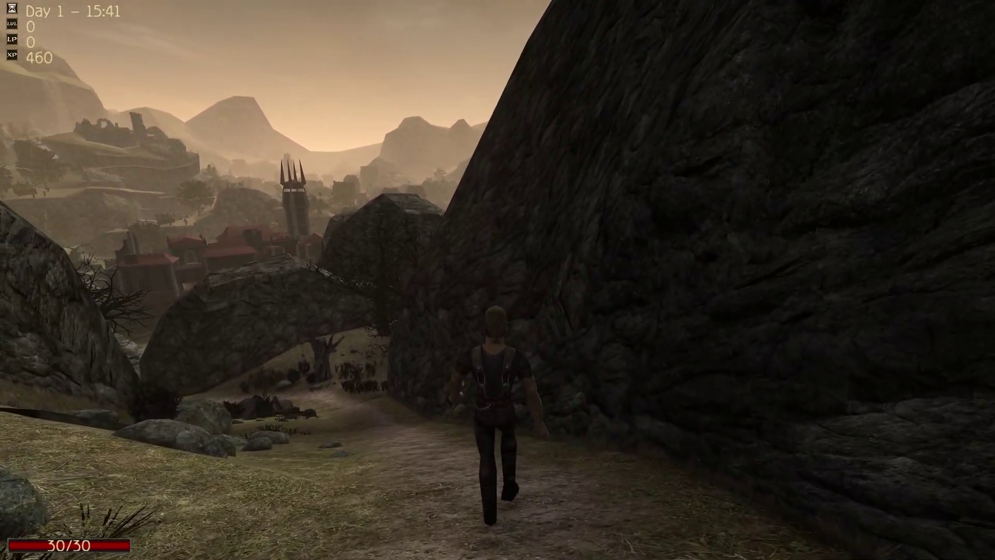
{"action": "key", "text": "w"}
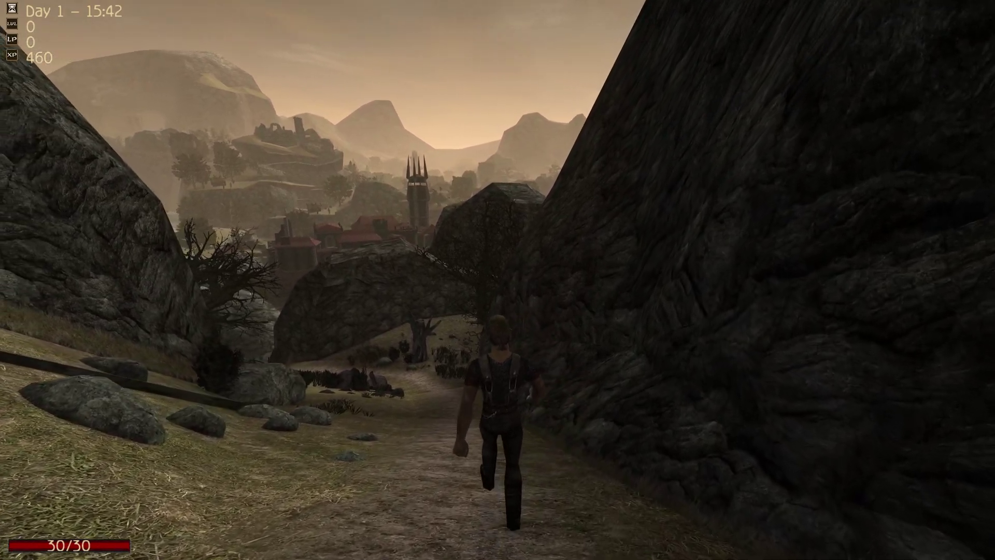
{"action": "key", "text": "w"}
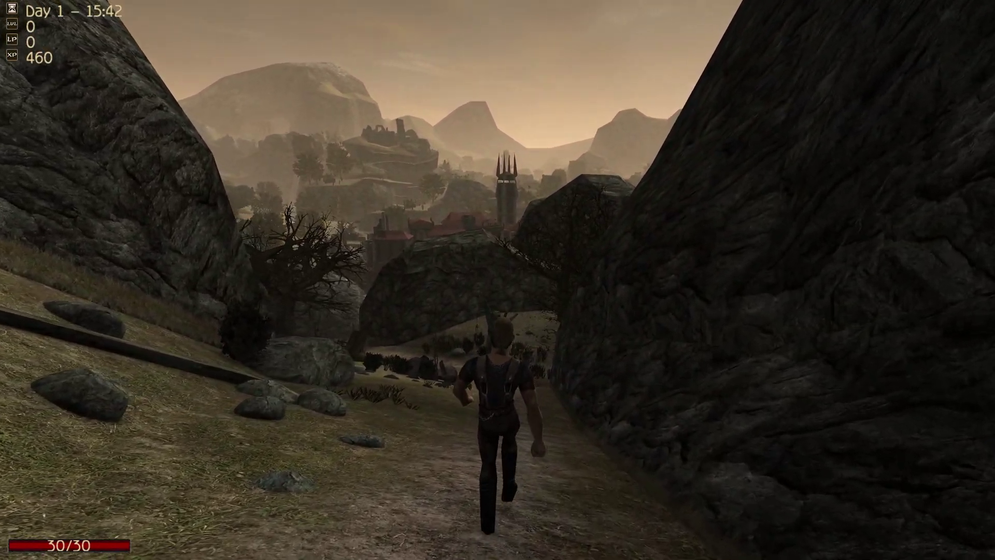
{"action": "key", "text": "w"}
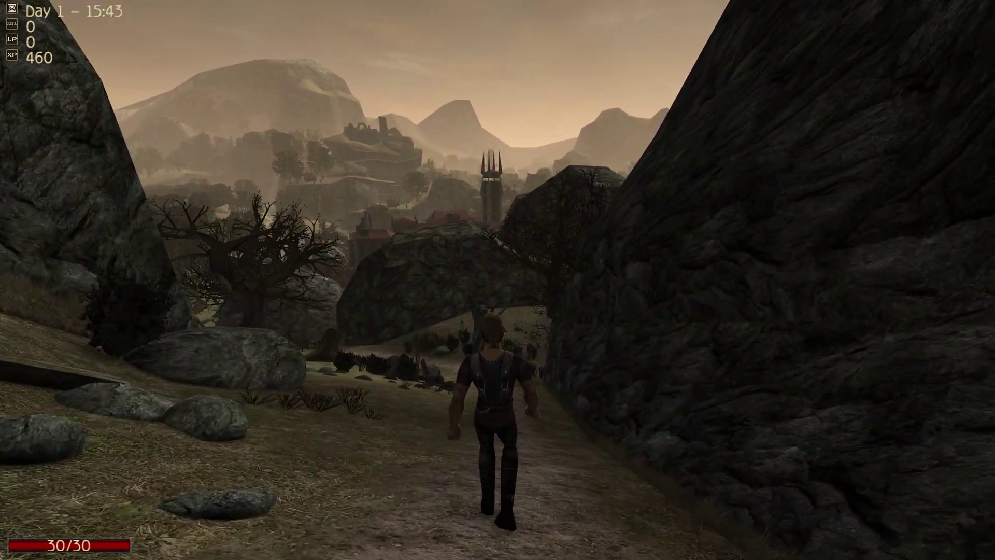
{"action": "key", "text": "w"}
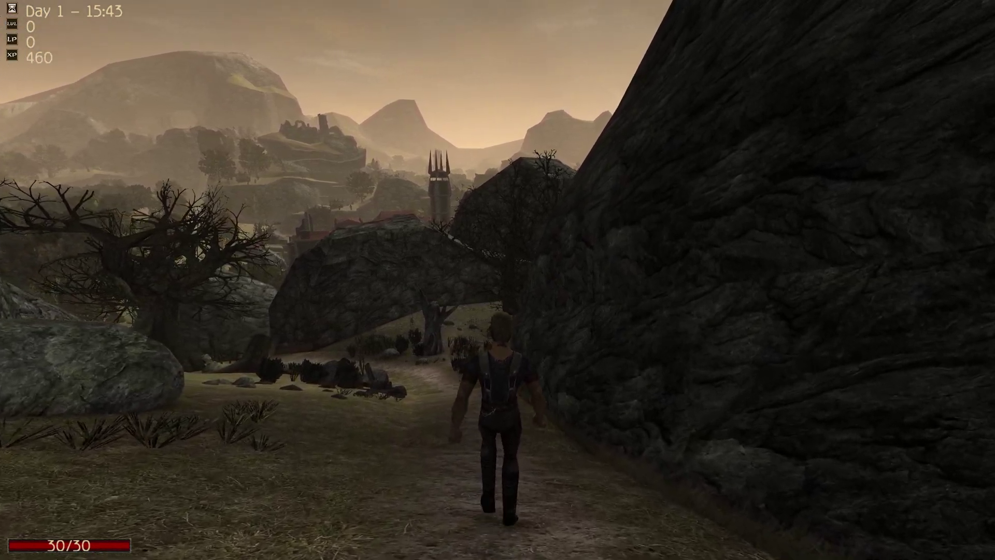
{"action": "key", "text": "w"}
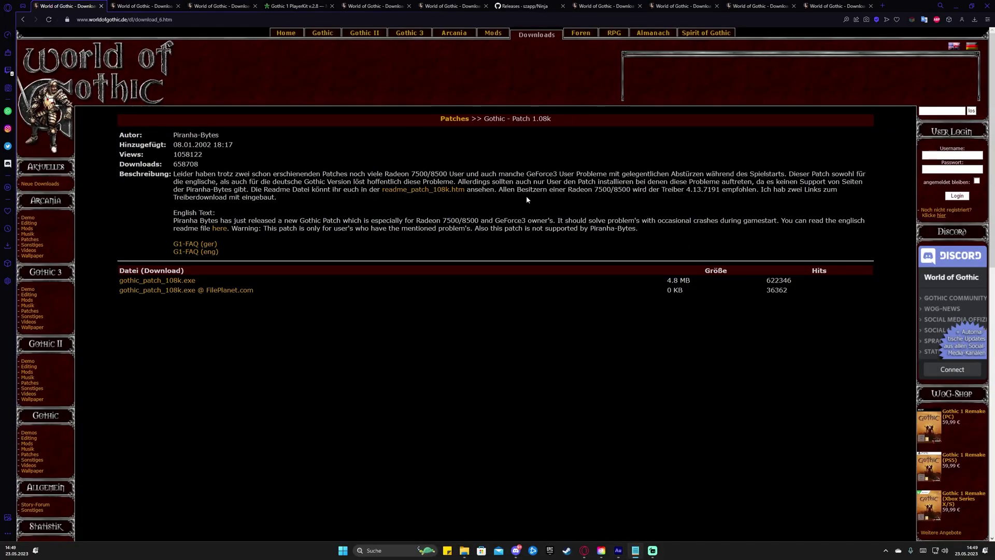
Compare the Gothic Patch 1.08k and SystemPack 1.8 download pages
{"action": "key", "text": "ctrl+Tab"}
{"action": "key", "text": "ctrl+Tab"}
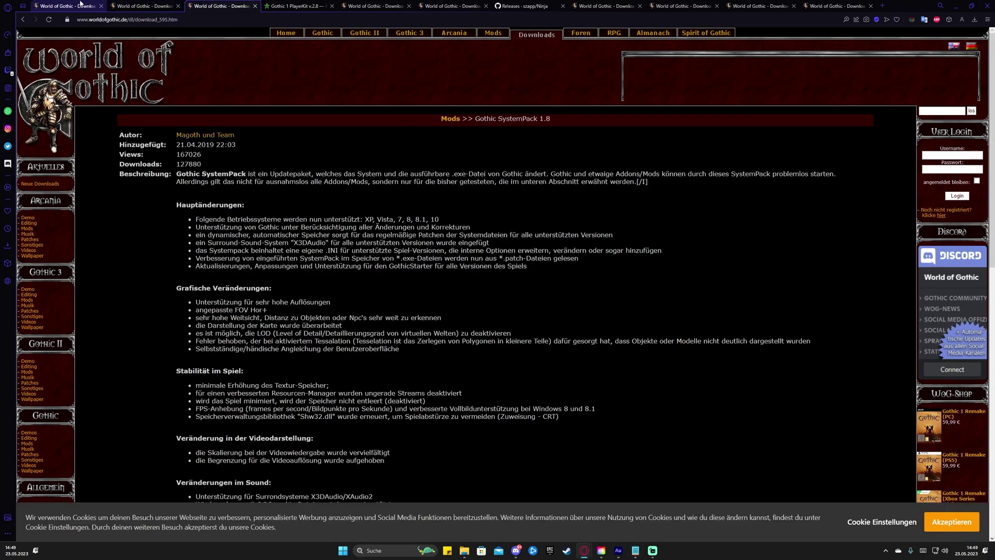
{"action": "left_click", "coordinate": [81, 4]}
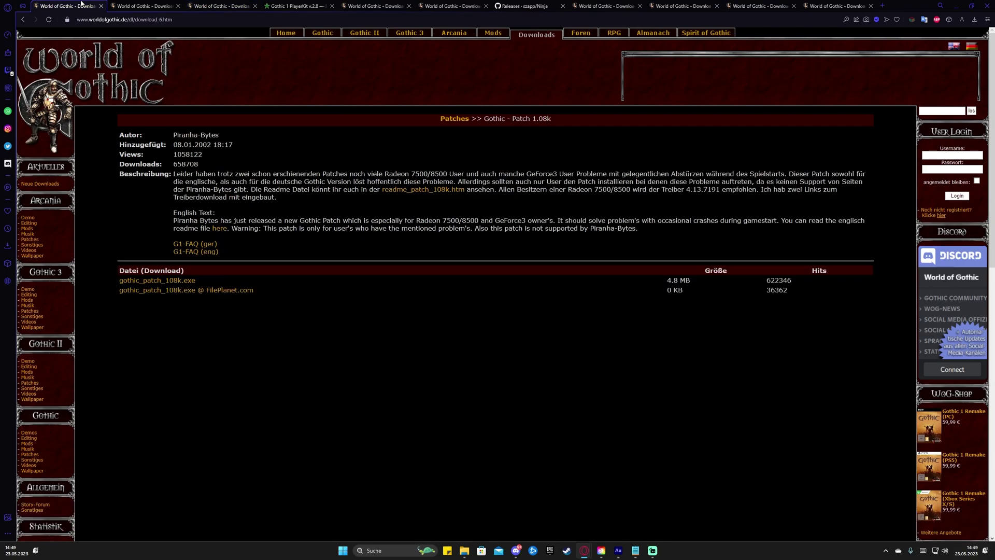
{"action": "left_click", "coordinate": [143, 4]}
{"action": "left_click", "coordinate": [214, 4]}
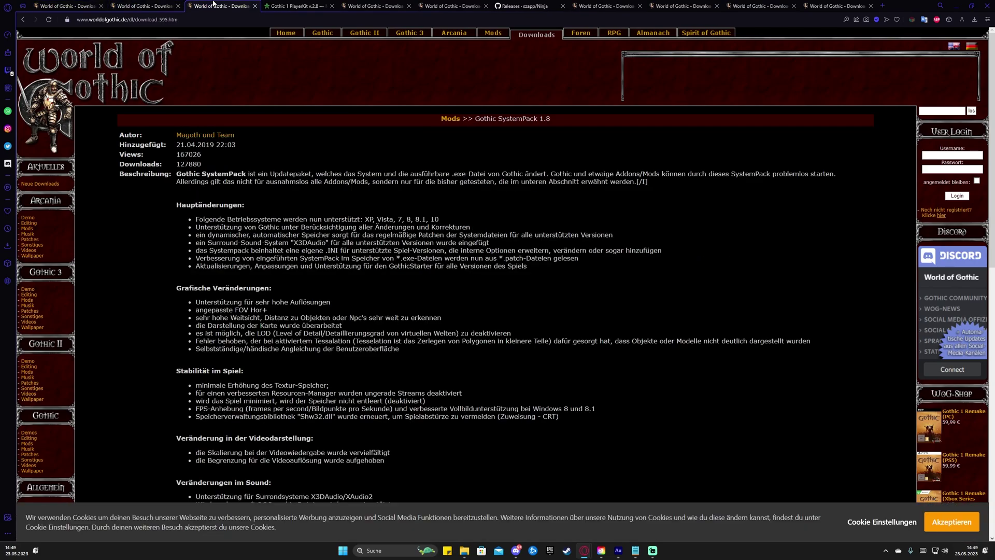
{"action": "left_click", "coordinate": [158, 5]}
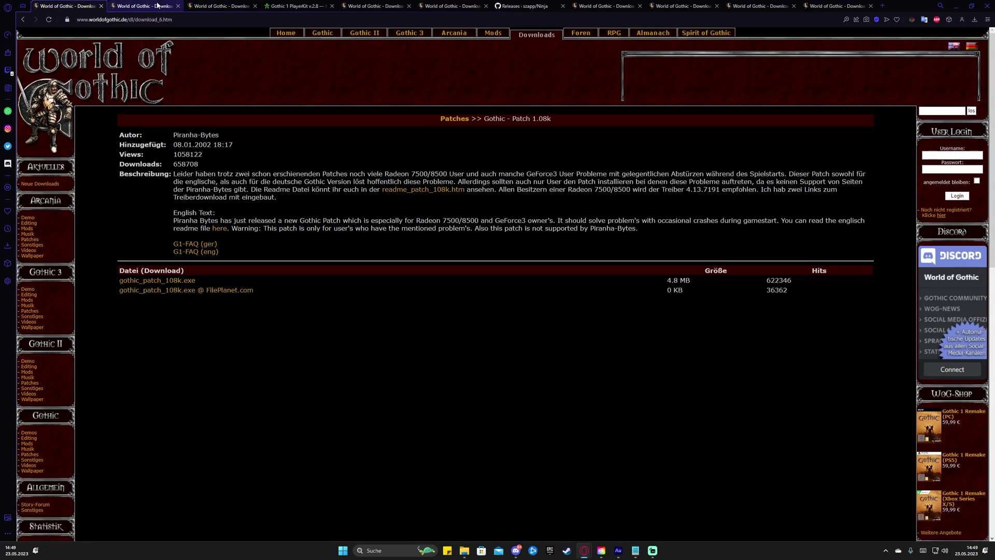
{"action": "left_click", "coordinate": [217, 5]}
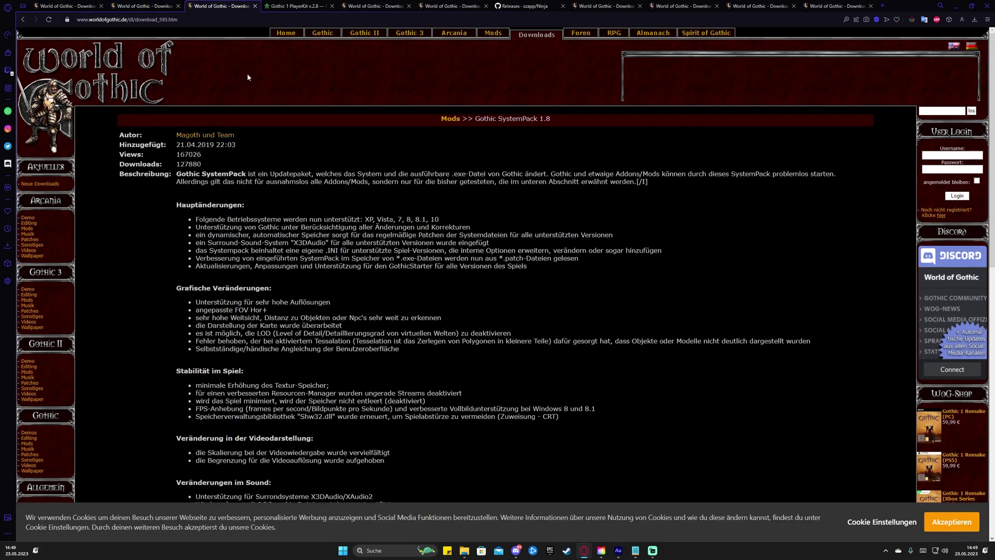
Review the Gothic 1 PlayerKit and LargeAddressAware Hack pages, scrolling to the LaaHack.zip download
{"action": "left_click", "coordinate": [297, 6]}
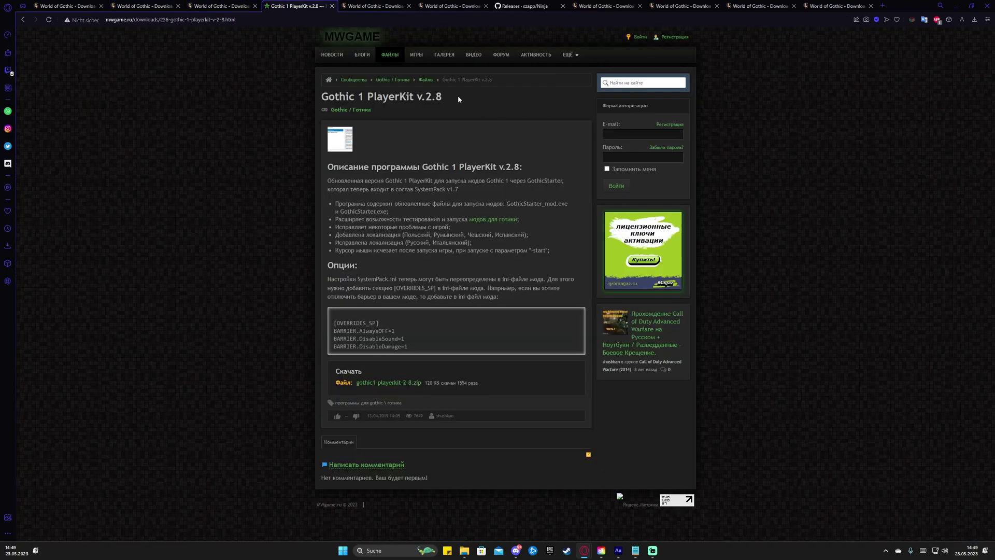
{"action": "left_click_drag", "start_coordinate": [458, 95], "coordinate": [388, 97]}
{"action": "left_click", "coordinate": [492, 102]}
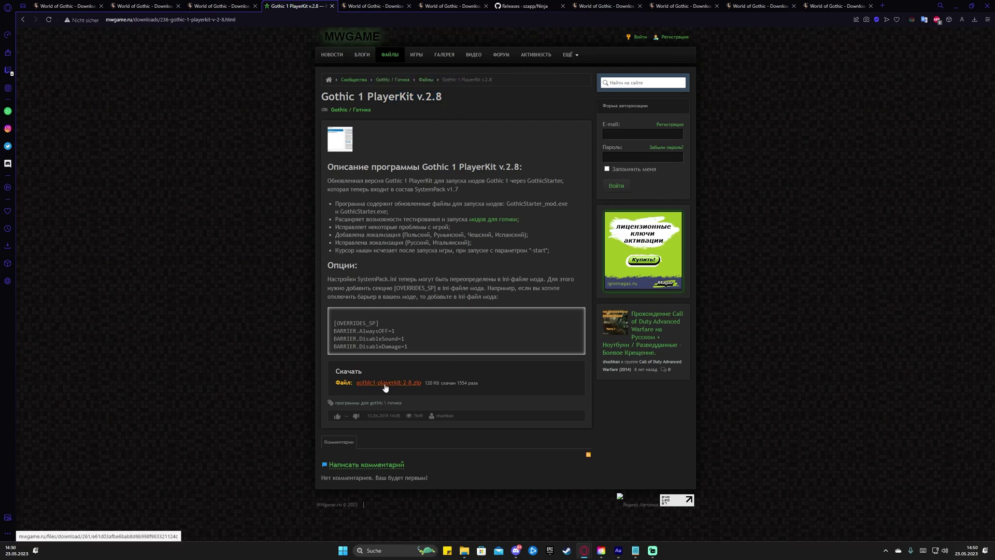
{"action": "left_click", "coordinate": [373, 7]}
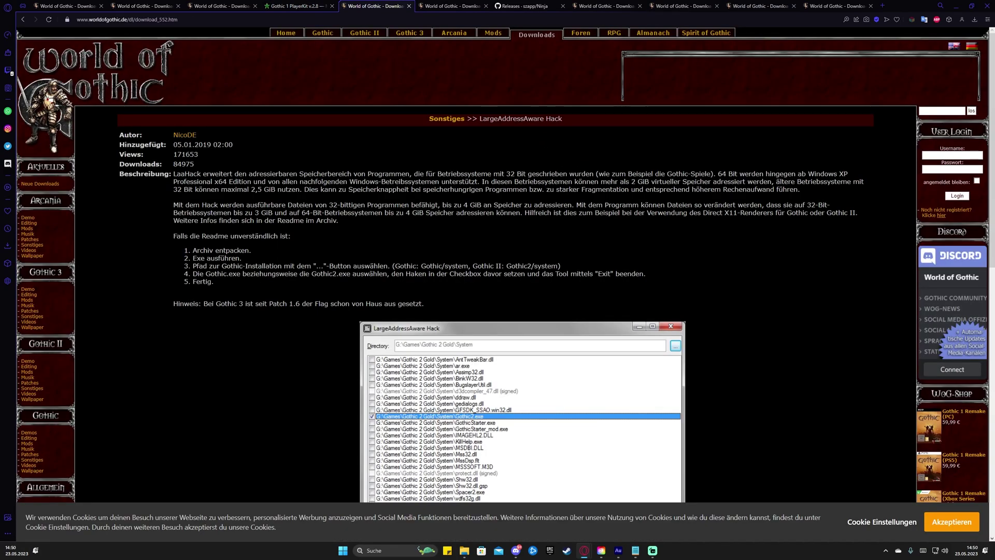
{"action": "left_click_drag", "start_coordinate": [480, 118], "coordinate": [533, 118]}
{"action": "left_click", "coordinate": [574, 150]}
{"action": "scroll", "coordinate": [477, 228], "scroll_direction": "down", "scroll_amount": 5}
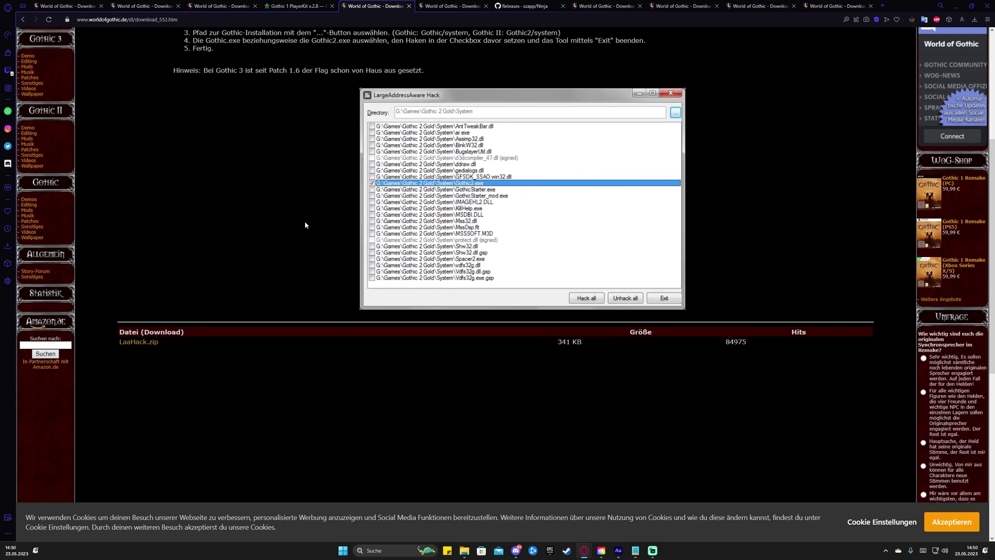
Scroll through the Gothic ½ - Union download table, then check the Ninja 2.7.12 GitHub release
{"action": "scroll", "coordinate": [588, 171], "scroll_direction": "up", "scroll_amount": 8}
{"action": "key", "text": "ctrl+Tab"}
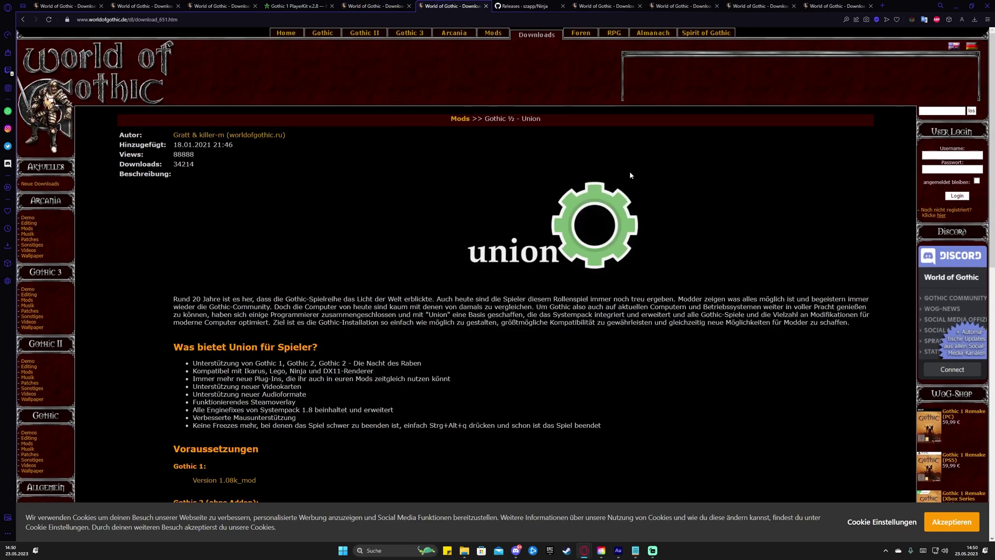
{"action": "left_click_drag", "start_coordinate": [488, 119], "coordinate": [545, 124]}
{"action": "scroll", "coordinate": [474, 177], "scroll_direction": "down", "scroll_amount": 3}
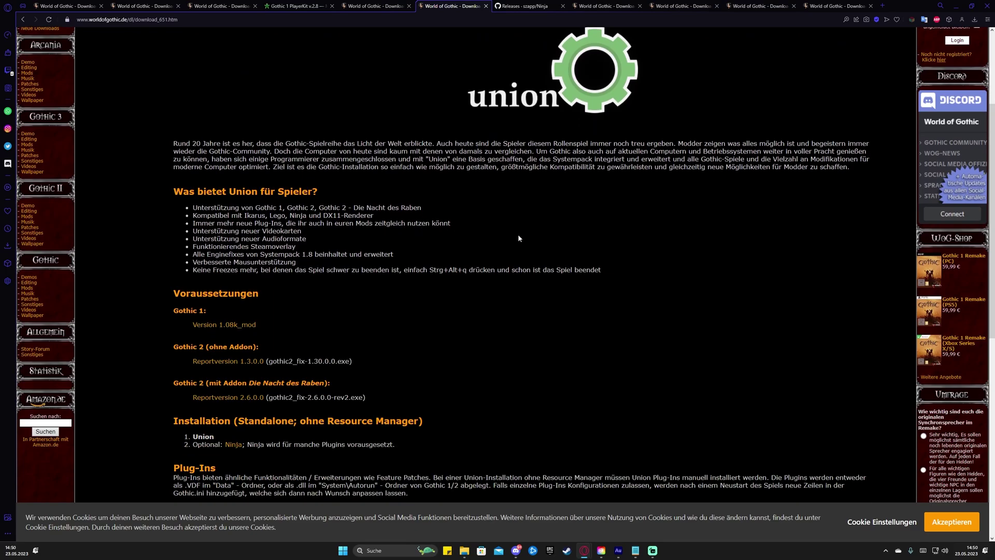
{"action": "scroll", "coordinate": [607, 240], "scroll_direction": "down", "scroll_amount": 4}
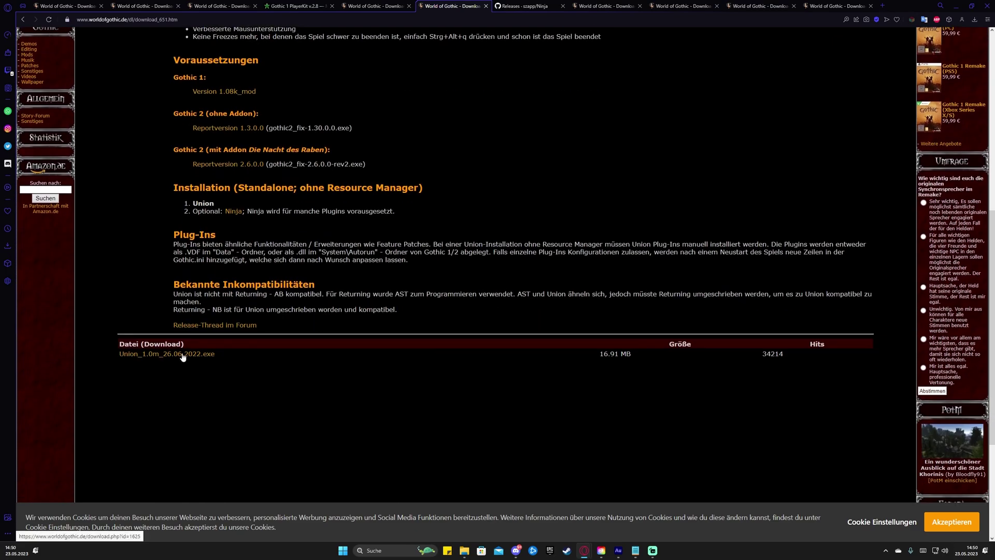
{"action": "scroll", "coordinate": [525, 351], "scroll_direction": "up", "scroll_amount": 6}
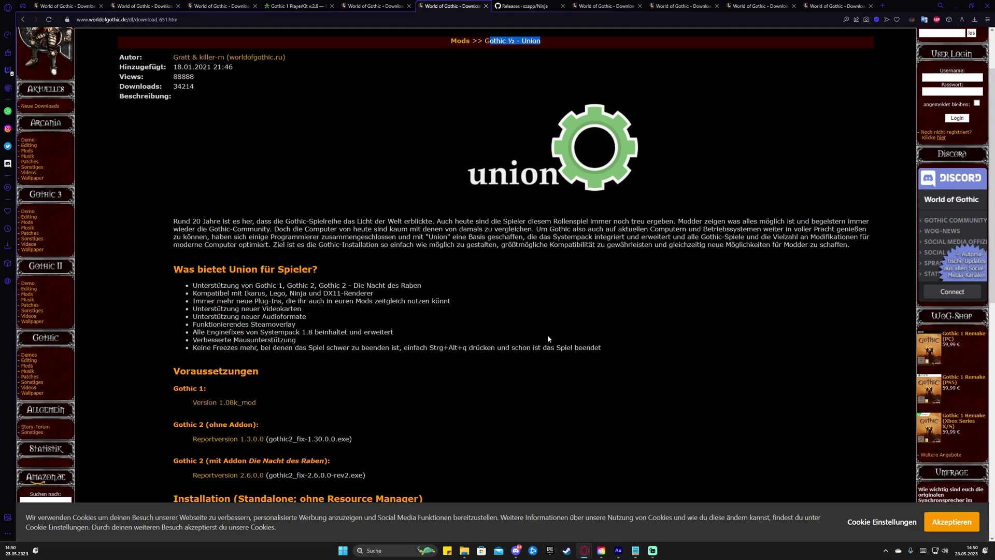
{"action": "scroll", "coordinate": [503, 176], "scroll_direction": "up", "scroll_amount": 2}
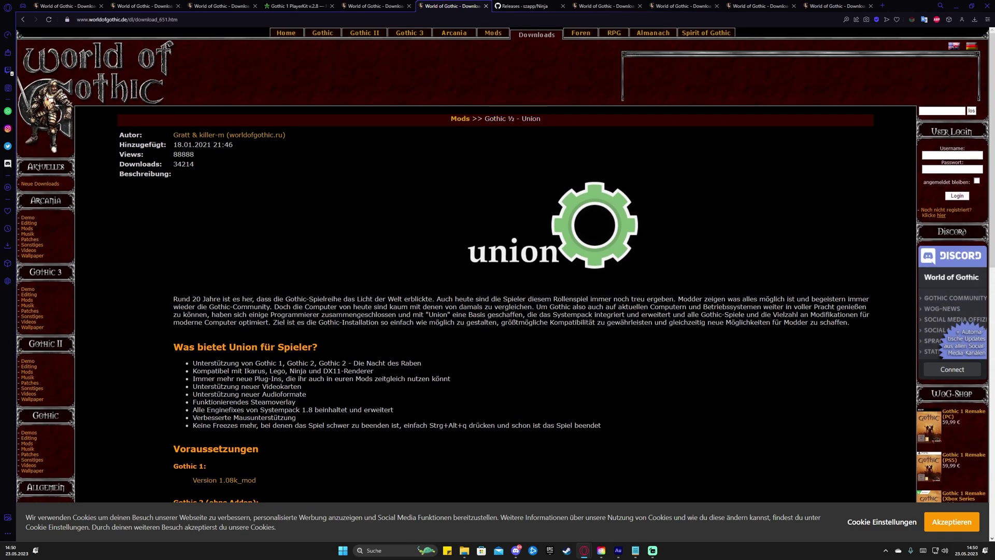
{"action": "left_click", "coordinate": [523, 5]}
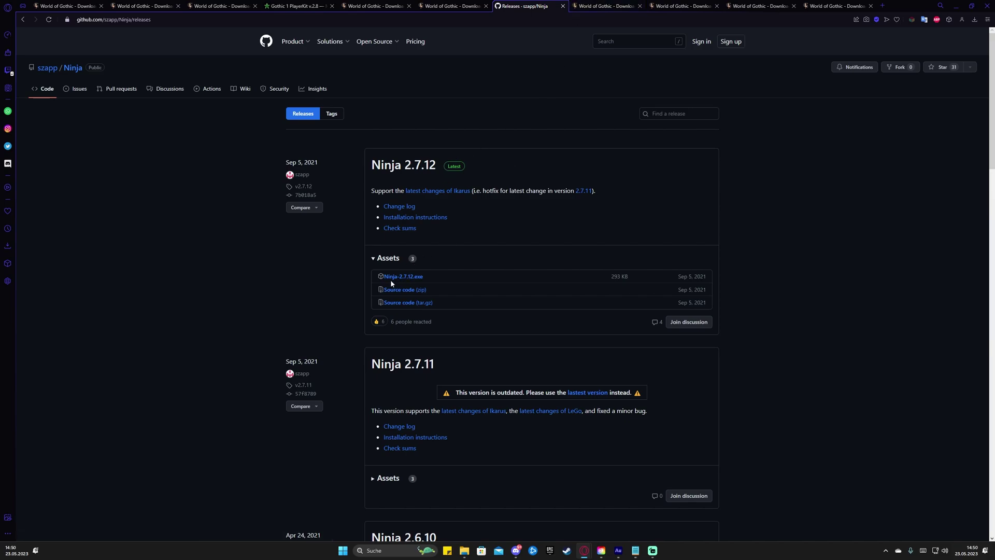
{"action": "key", "text": "ctrl+Tab"}
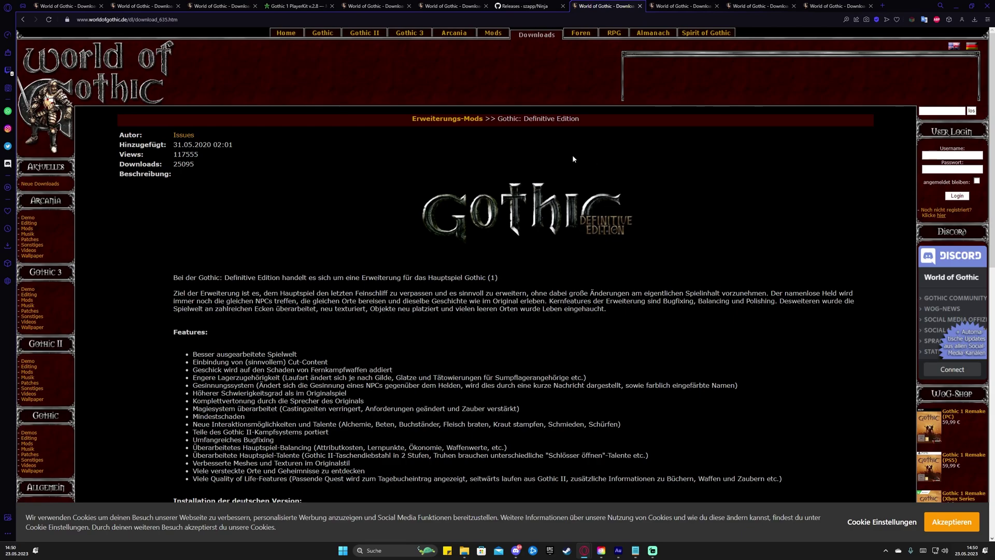
Scroll the Definitive Edition page down to its German and English v1.00 Beta installers and back up
{"action": "key", "text": "ctrl+Tab"}
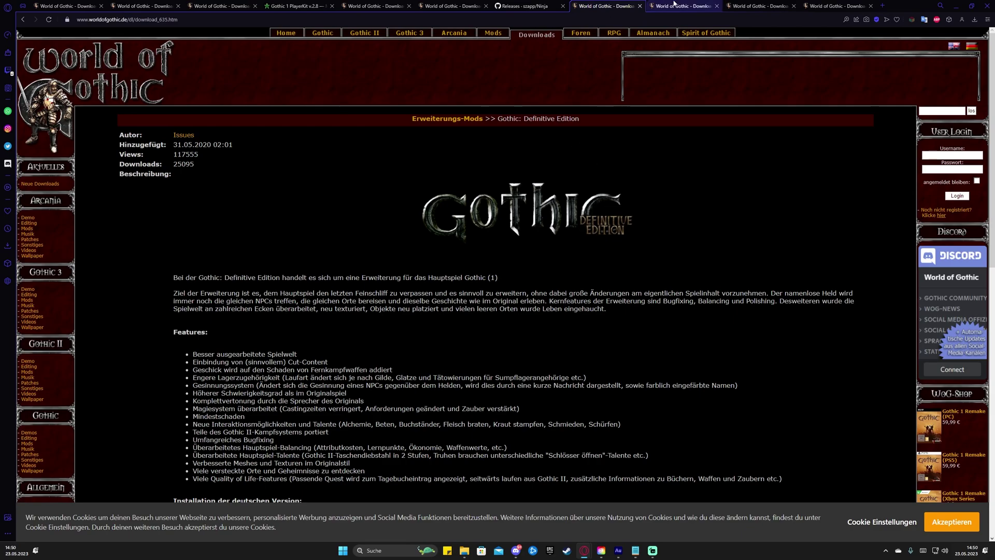
{"action": "key", "text": "ctrl+shift+Tab"}
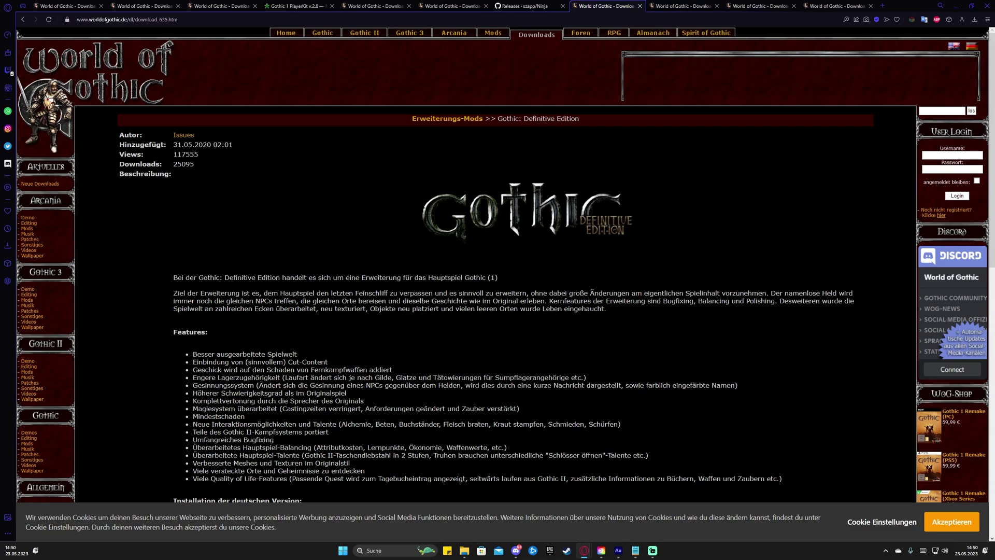
{"action": "left_click_drag", "start_coordinate": [503, 119], "coordinate": [560, 119]}
{"action": "left_click", "coordinate": [564, 102]}
{"action": "scroll", "coordinate": [564, 166], "scroll_direction": "down", "scroll_amount": 1}
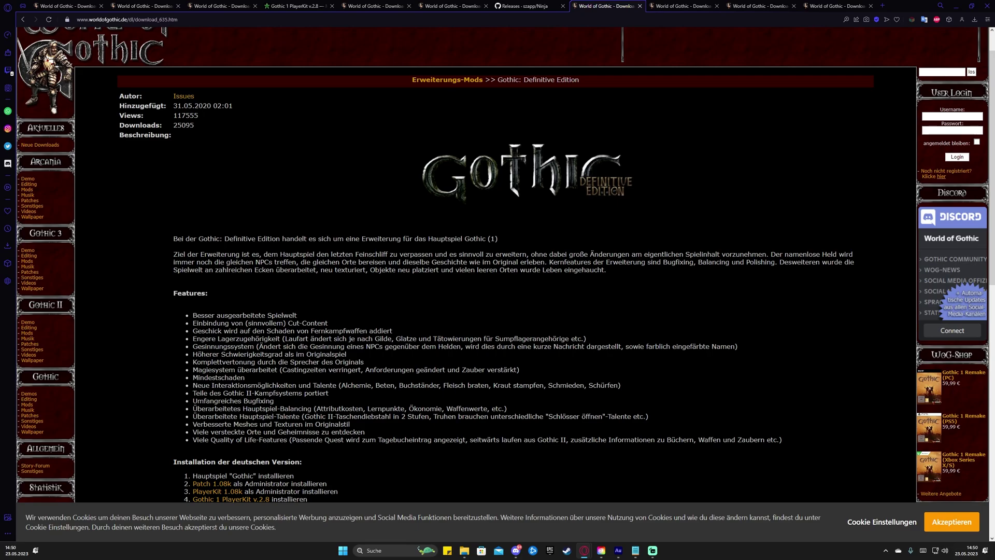
{"action": "scroll", "coordinate": [507, 261], "scroll_direction": "down", "scroll_amount": 9}
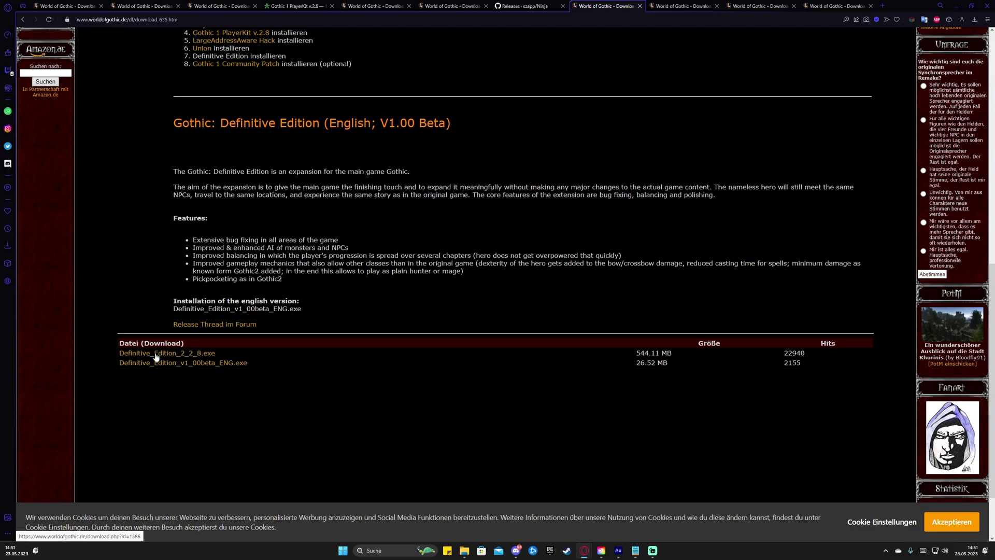
{"action": "scroll", "coordinate": [406, 363], "scroll_direction": "up", "scroll_amount": 6}
{"action": "scroll", "coordinate": [677, 176], "scroll_direction": "up", "scroll_amount": 3}
Review the Gothic 1 Community Patch and Community Patch Plus download pages
{"action": "key", "text": "ctrl+Tab"}
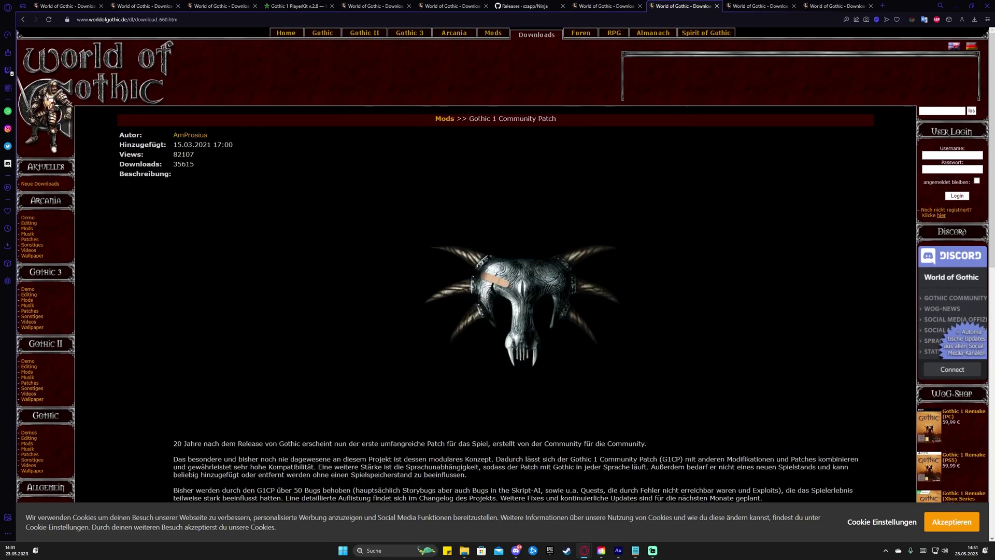
{"action": "left_click_drag", "start_coordinate": [477, 118], "coordinate": [557, 118]}
{"action": "left_click", "coordinate": [629, 188]}
{"action": "scroll", "coordinate": [629, 188], "scroll_direction": "down", "scroll_amount": 5}
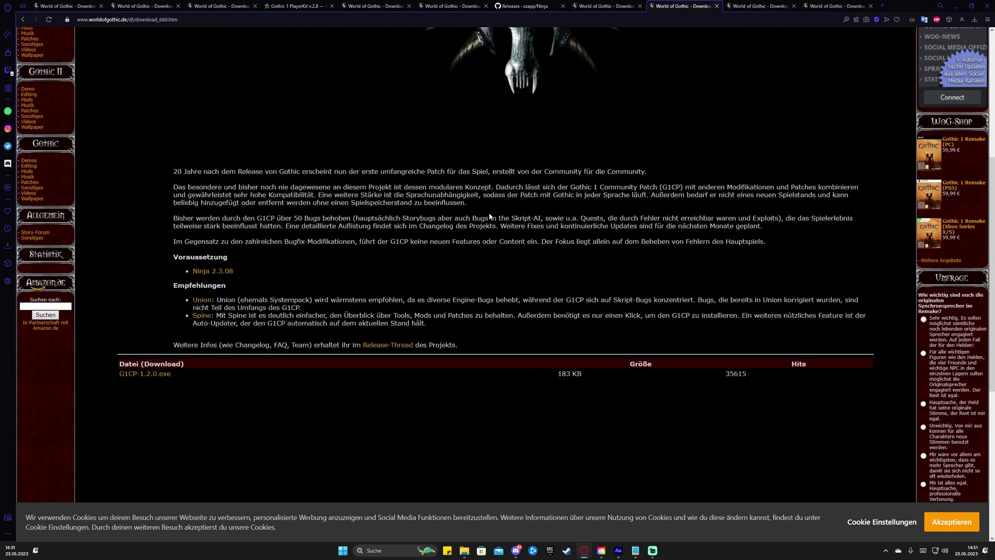
{"action": "scroll", "coordinate": [480, 212], "scroll_direction": "up", "scroll_amount": 5}
{"action": "scroll", "coordinate": [543, 198], "scroll_direction": "down", "scroll_amount": 1}
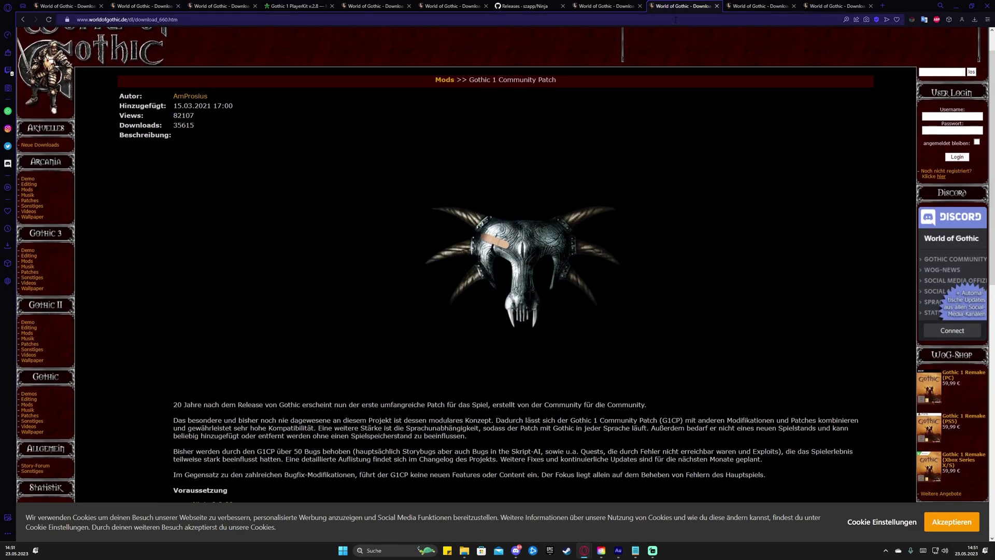
{"action": "left_click", "coordinate": [744, 5]}
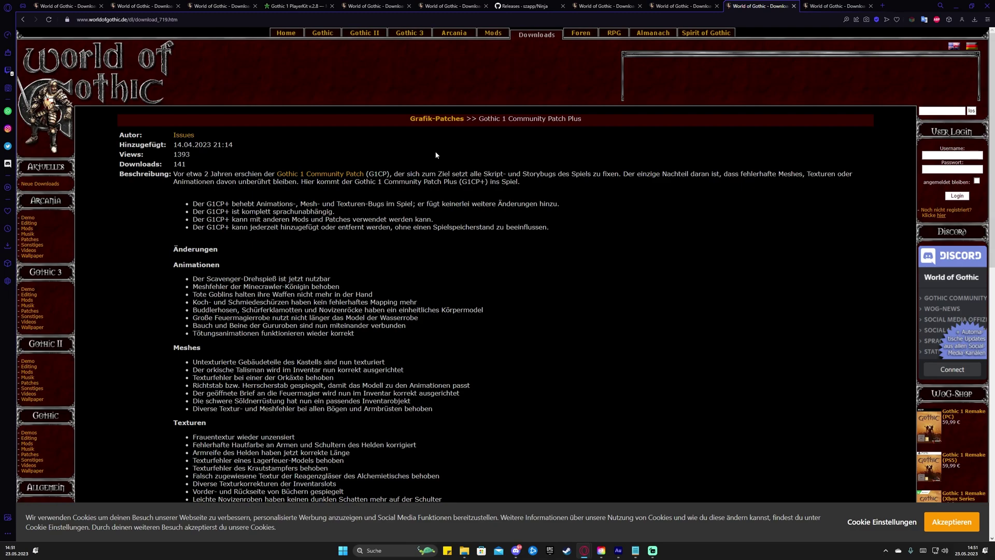
Check the D3D11 Renderer page, then launch Gothic 1 Classic from the Steam library
{"action": "left_click", "coordinate": [822, 6]}
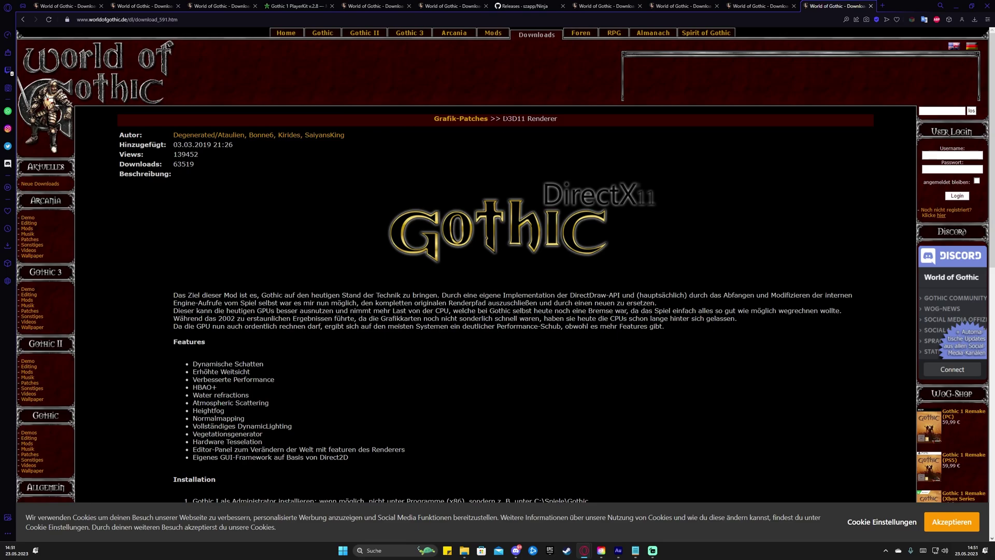
{"action": "scroll", "coordinate": [612, 138], "scroll_direction": "down", "scroll_amount": 5}
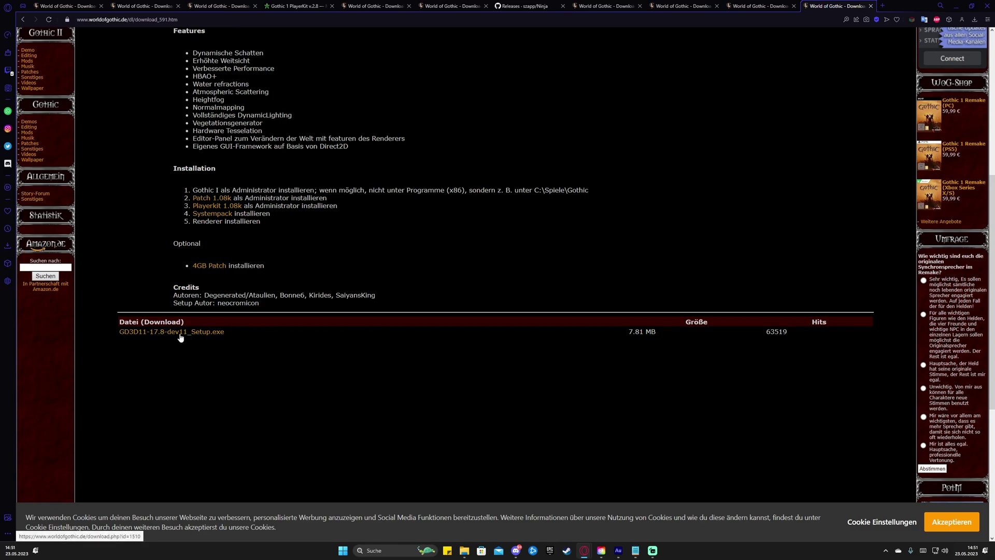
{"action": "scroll", "coordinate": [335, 382], "scroll_direction": "up", "scroll_amount": 5}
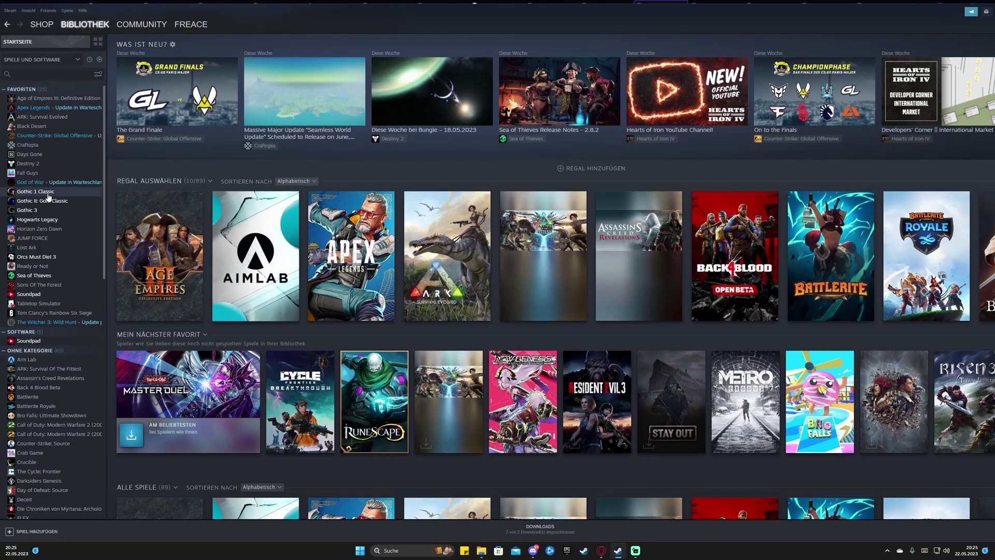
{"action": "left_click", "coordinate": [49, 192]}
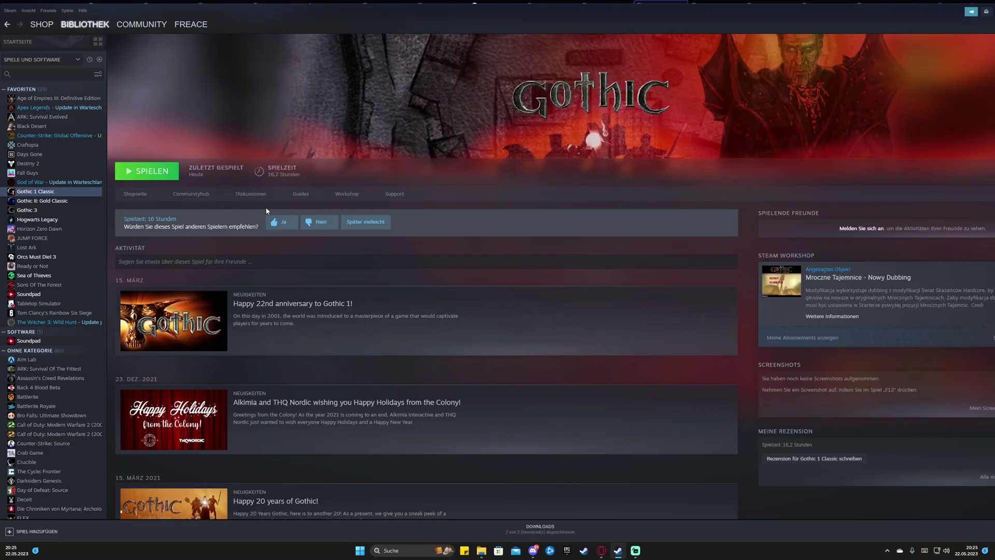
{"action": "left_click", "coordinate": [145, 171]}
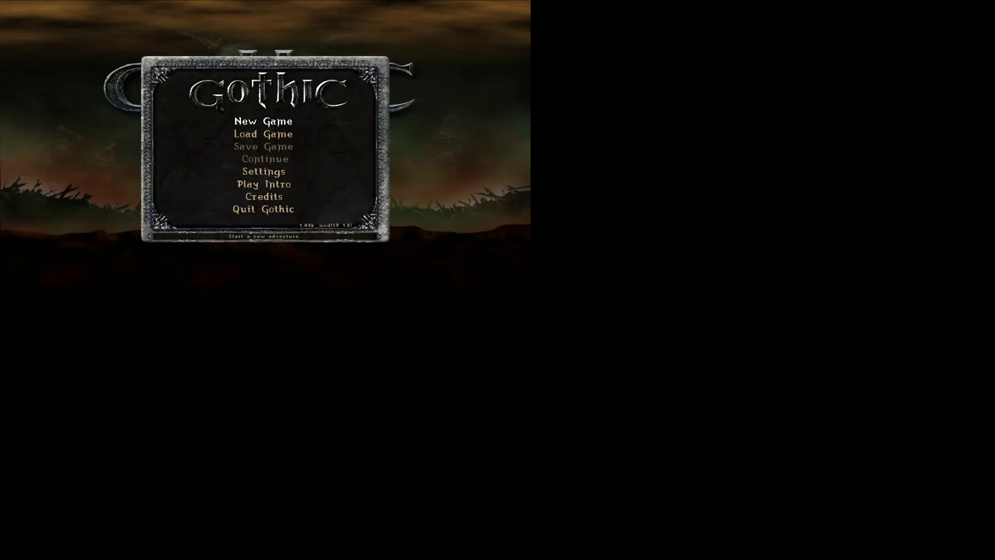
Set the video resolution to 2560x1440x32
{"action": "key", "text": "Down"}
{"action": "key", "text": "Down"}
{"action": "key", "text": "Down"}
{"action": "key", "text": "Up"}
{"action": "key", "text": "Return"}
{"action": "key", "text": "Down"}
{"action": "key", "text": "Down"}
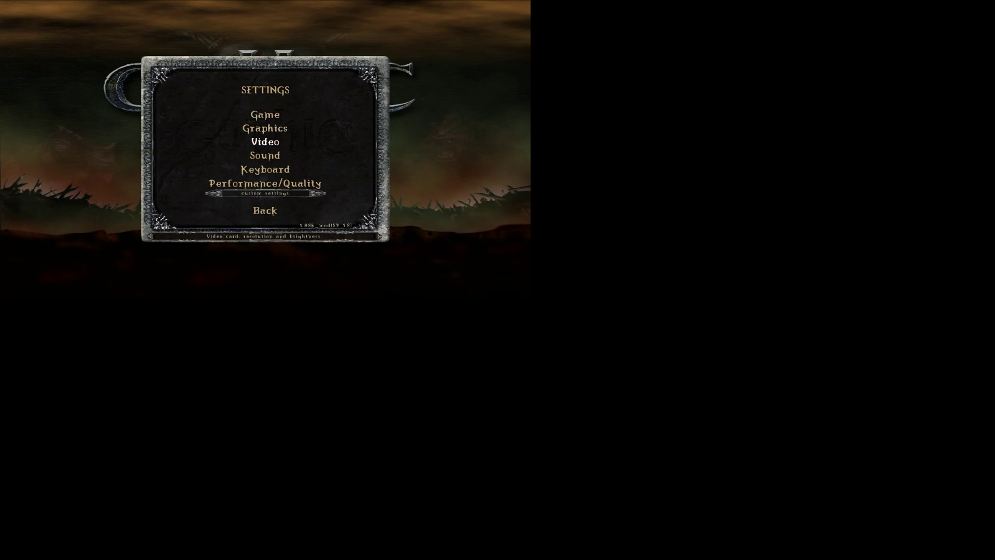
{"action": "key", "text": "Return"}
{"action": "key", "text": "Down"}
{"action": "key", "text": "Right"}
{"action": "key", "text": "Right"}
{"action": "key", "text": "Right"}
{"action": "key", "text": "Right"}
{"action": "key", "text": "Right"}
{"action": "key", "text": "Left"}
{"action": "key", "text": "Return"}
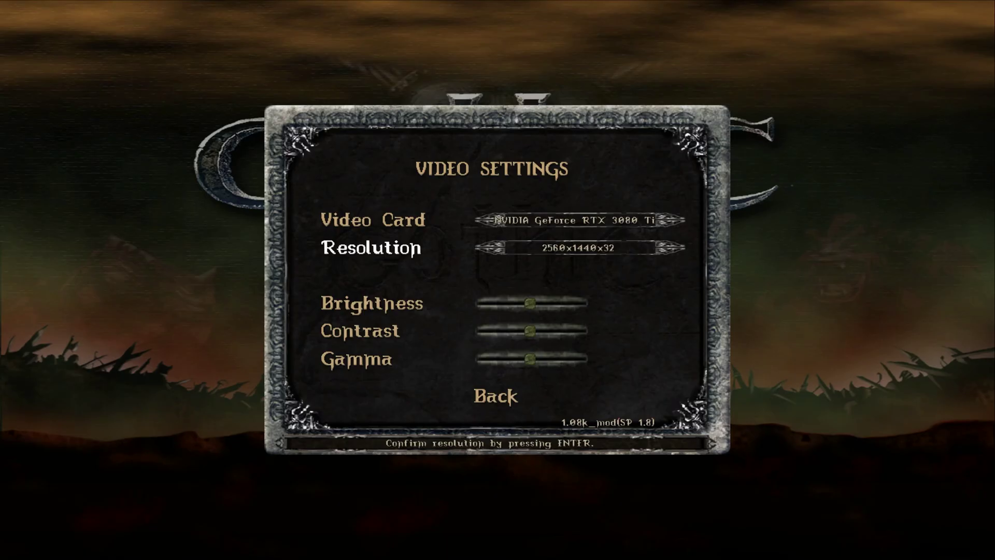
{"action": "key", "text": "Escape"}
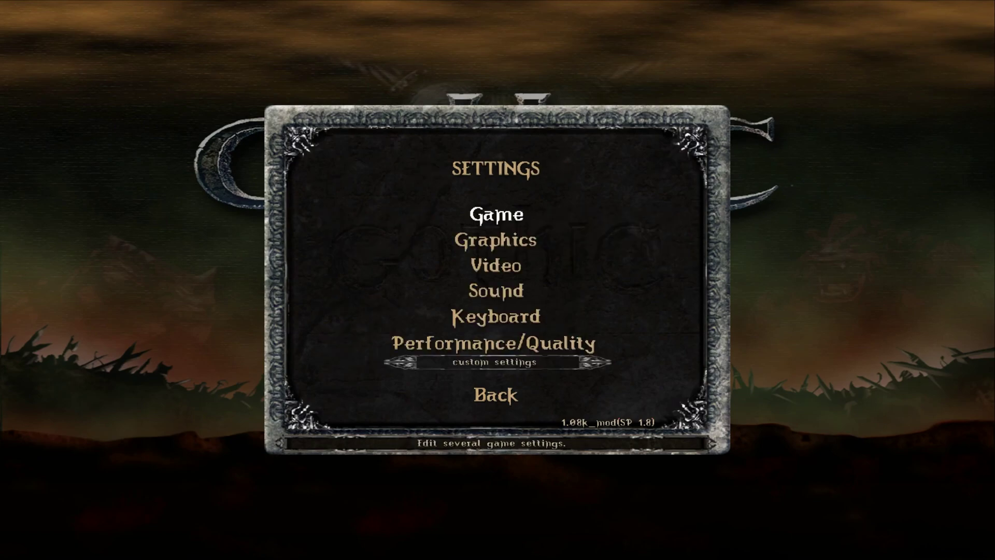
Raise model detail to maximum and visual range to 300% in the graphic settings
{"action": "key", "text": "Down"}
{"action": "key", "text": "Return"}
{"action": "key", "text": "Down"}
{"action": "key", "text": "Right"}
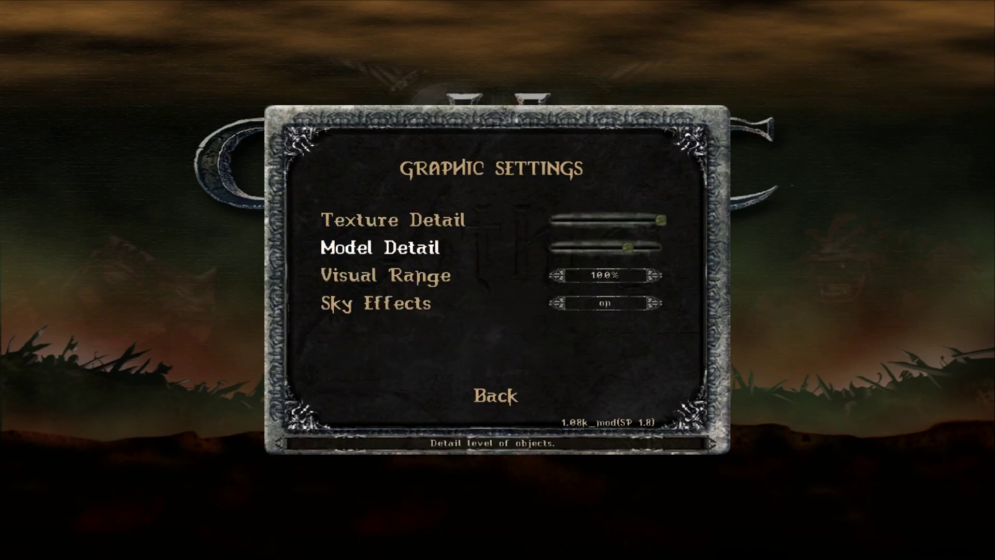
{"action": "key", "text": "Right"}
{"action": "key", "text": "Down"}
{"action": "key", "text": "Right"}
{"action": "key", "text": "Right"}
{"action": "key", "text": "Right"}
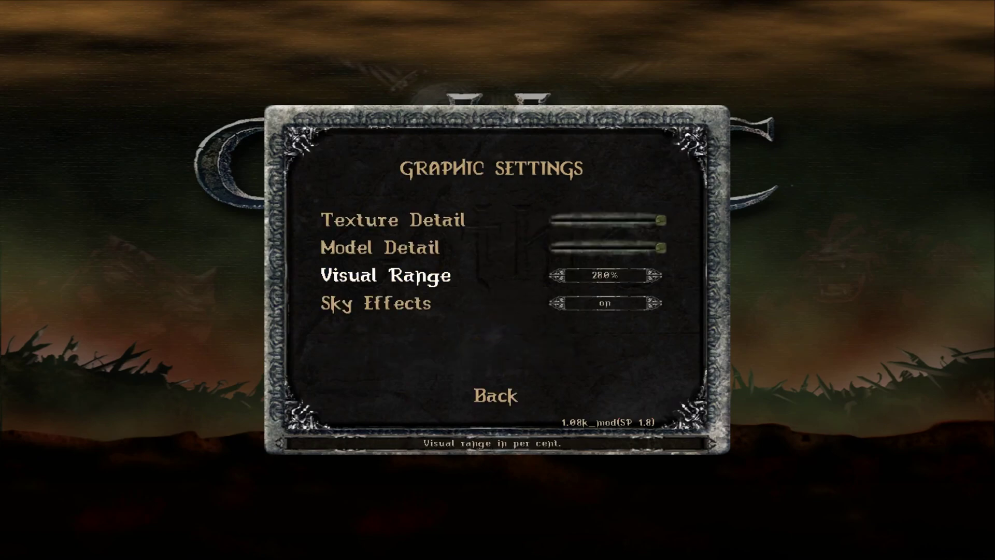
{"action": "key", "text": "Right"}
{"action": "key", "text": "Down"}
{"action": "key", "text": "Down"}
{"action": "key", "text": "Return"}
Max out mouse sensitivity and set gore to 'much' in the game settings
{"action": "key", "text": "Return"}
{"action": "key", "text": "Up"}
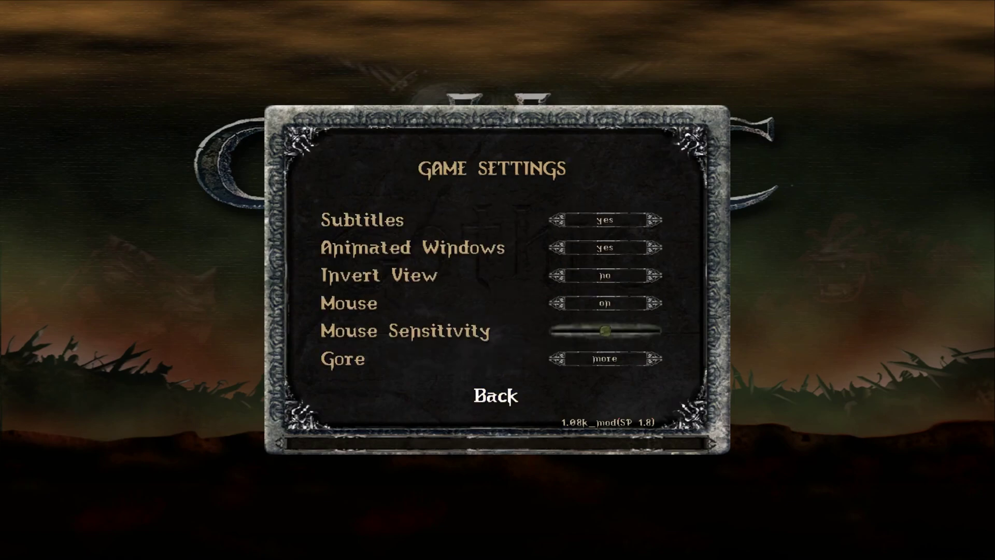
{"action": "key", "text": "Up"}
{"action": "key", "text": "Up"}
{"action": "key", "text": "Right"}
{"action": "key", "text": "Right"}
{"action": "key", "text": "Right"}
{"action": "key", "text": "Right"}
{"action": "key", "text": "Right"}
{"action": "key", "text": "Right"}
{"action": "key", "text": "Down"}
{"action": "key", "text": "Right"}
{"action": "key", "text": "Down"}
Return to the main menu and load a saved game
{"action": "key", "text": "Return"}
{"action": "key", "text": "Escape"}
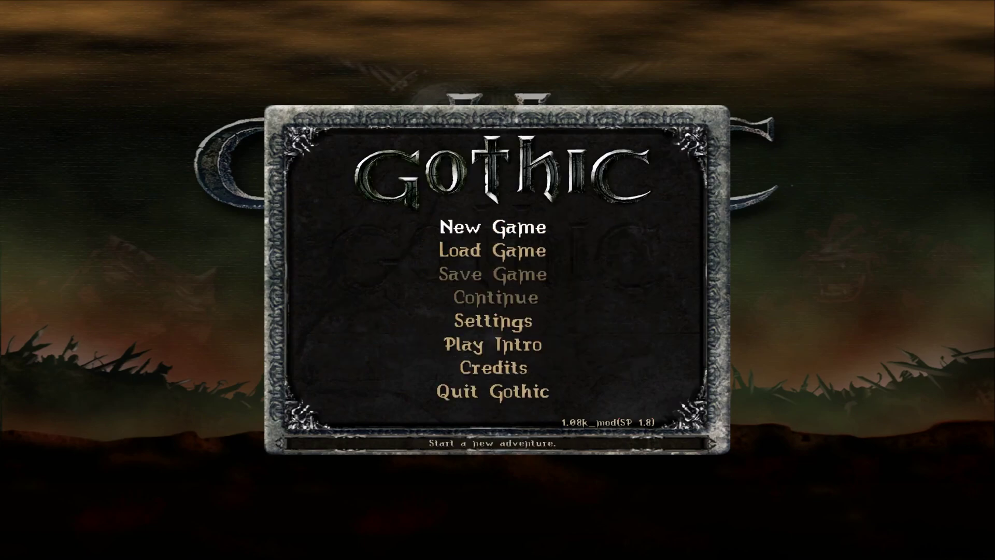
{"action": "key", "text": "Down"}
{"action": "key", "text": "Return"}
{"action": "key", "text": "Escape"}
{"action": "key", "text": "Return"}
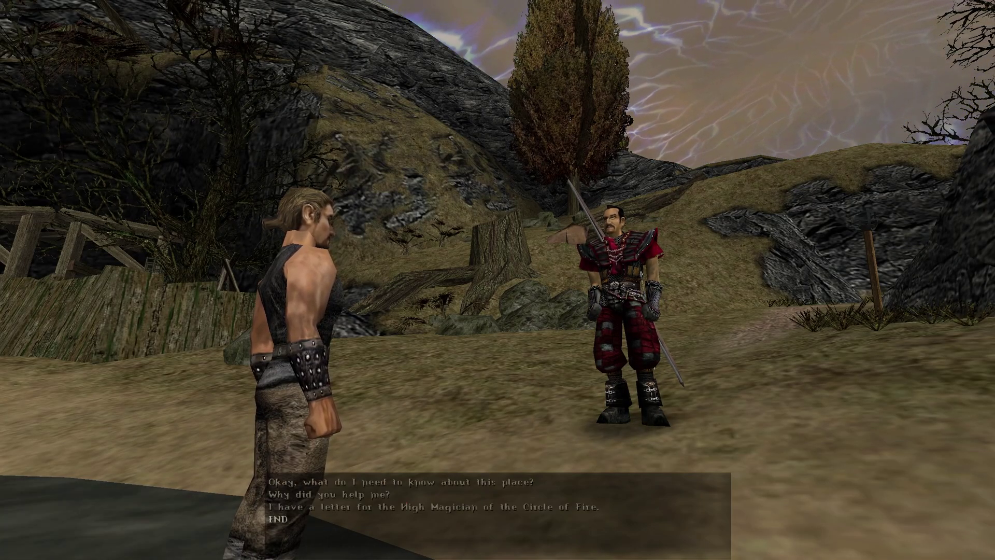
Finish Diego's dialogue, look around briefly, then choose Quit Gothic and Yes from the pause menu
{"action": "key", "text": "Return"}
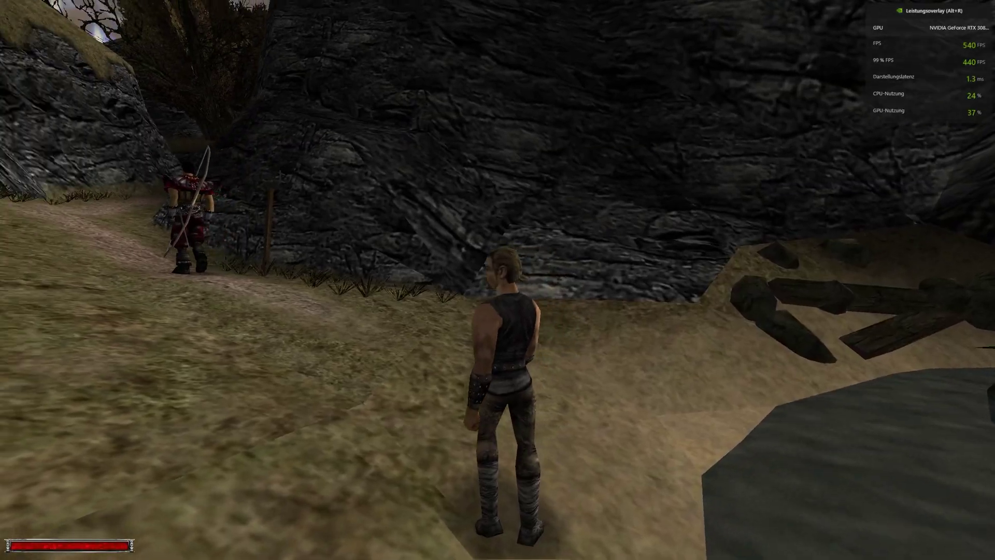
{"action": "key", "text": "Left"}
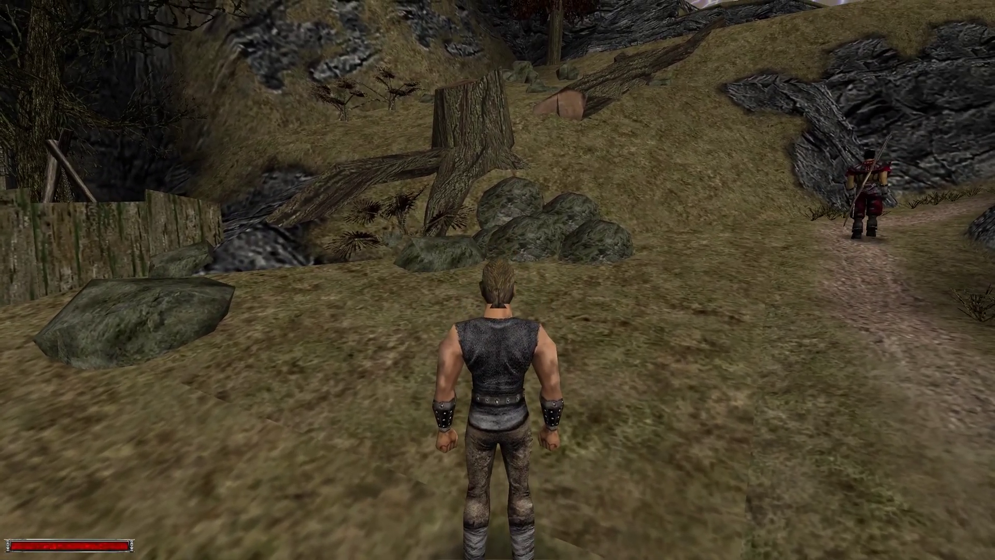
{"action": "key", "text": "Escape"}
{"action": "key", "text": "Up"}
{"action": "key", "text": "Up"}
{"action": "key", "text": "Up"}
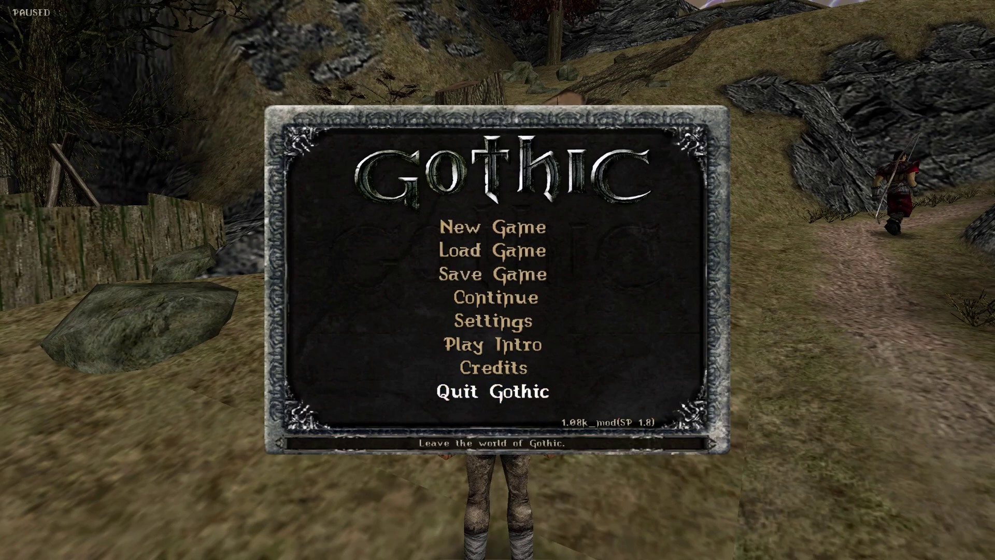
{"action": "key", "text": "Return"}
{"action": "key", "text": "Up"}
Confirm quitting Gothic and launch the Player-Kit 1.08k installer from the Installation folder
{"action": "key", "text": "Return"}
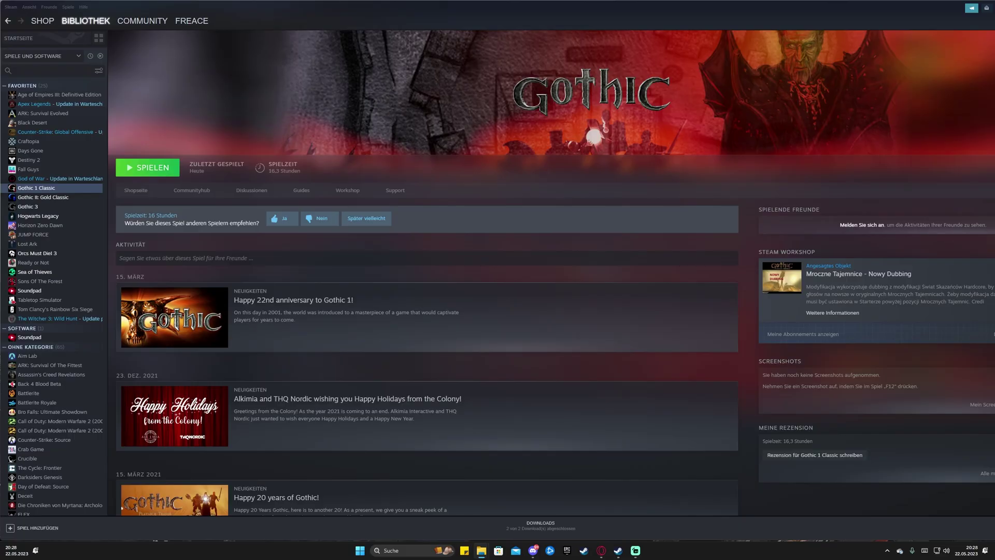
{"action": "left_click_drag", "start_coordinate": [849, 200], "coordinate": [565, 197]}
{"action": "double_click", "coordinate": [399, 274]}
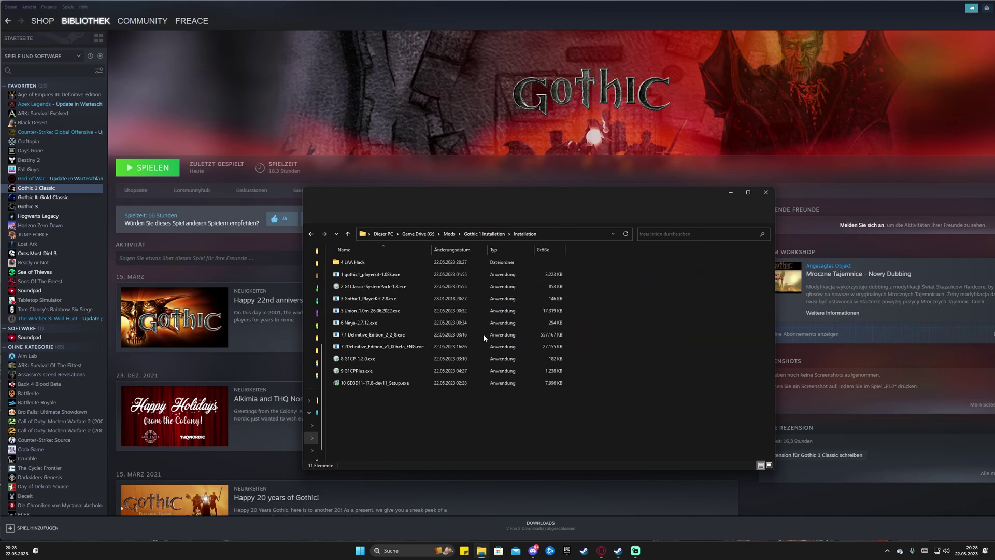
{"action": "double_click", "coordinate": [422, 277]}
{"action": "left_click", "coordinate": [541, 338]}
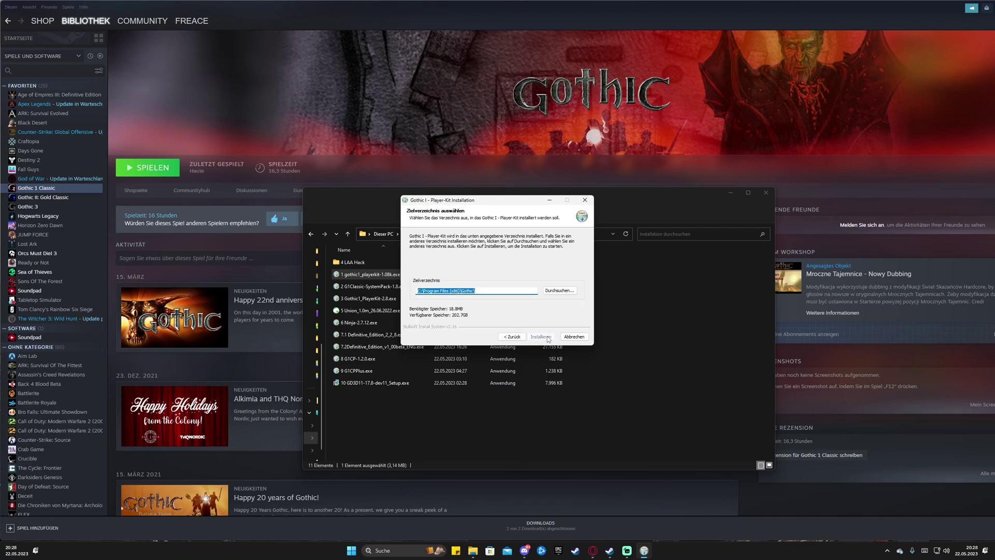
Install Player-Kit 1.08k into the steamapps\common\Gothic folder
{"action": "left_click", "coordinate": [555, 294]}
{"action": "double_click", "coordinate": [492, 302]}
{"action": "double_click", "coordinate": [511, 357]}
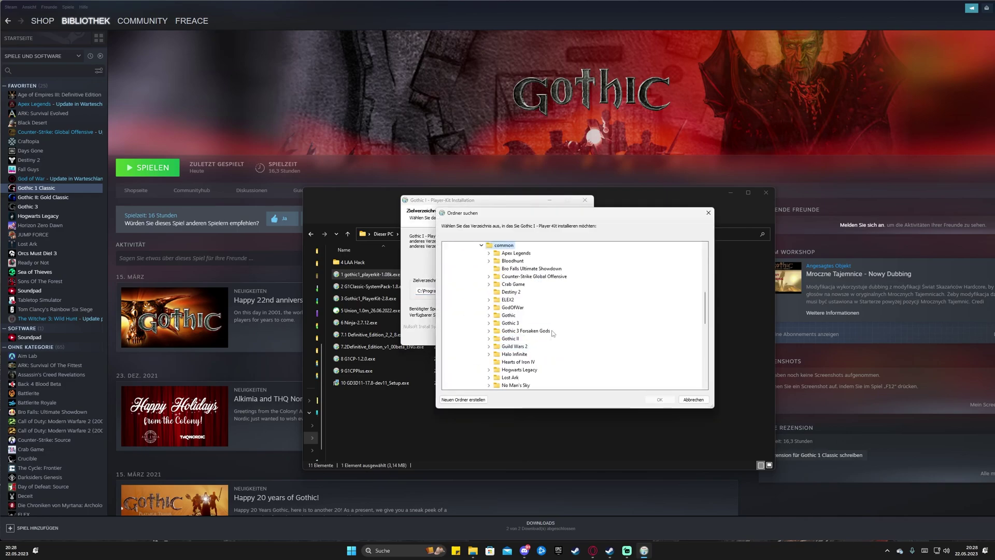
{"action": "double_click", "coordinate": [534, 327]}
{"action": "double_click", "coordinate": [509, 292]}
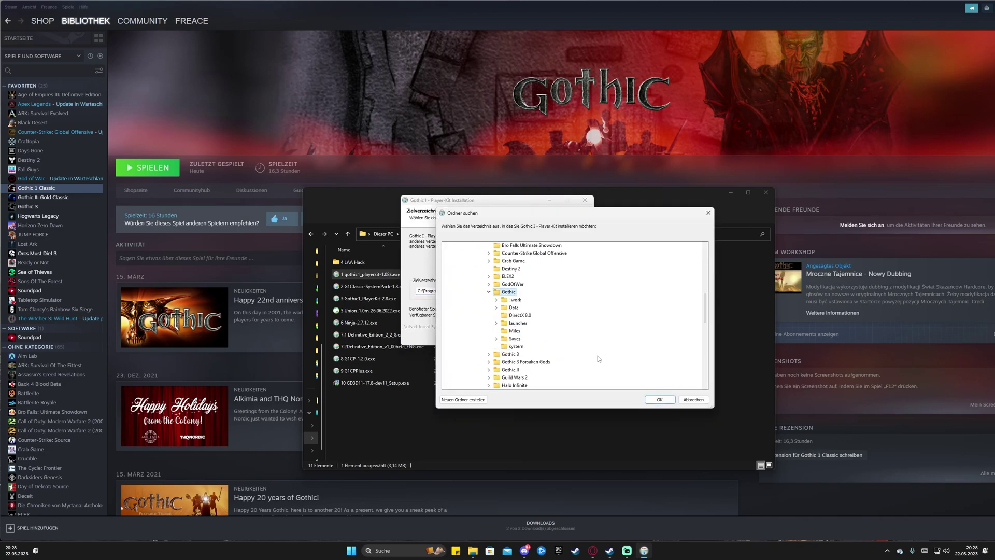
{"action": "left_click", "coordinate": [660, 399]}
{"action": "left_click", "coordinate": [540, 339]}
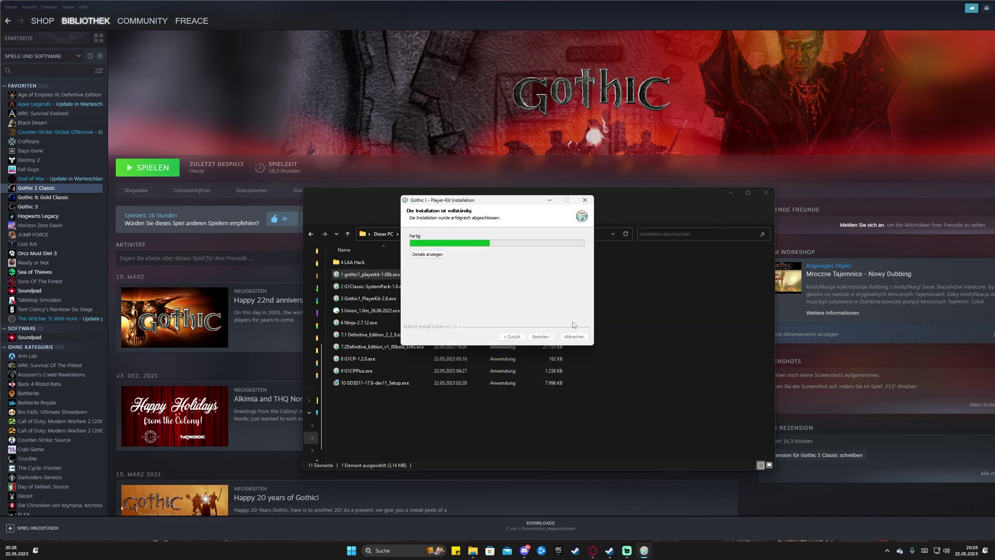
{"action": "left_click", "coordinate": [546, 339]}
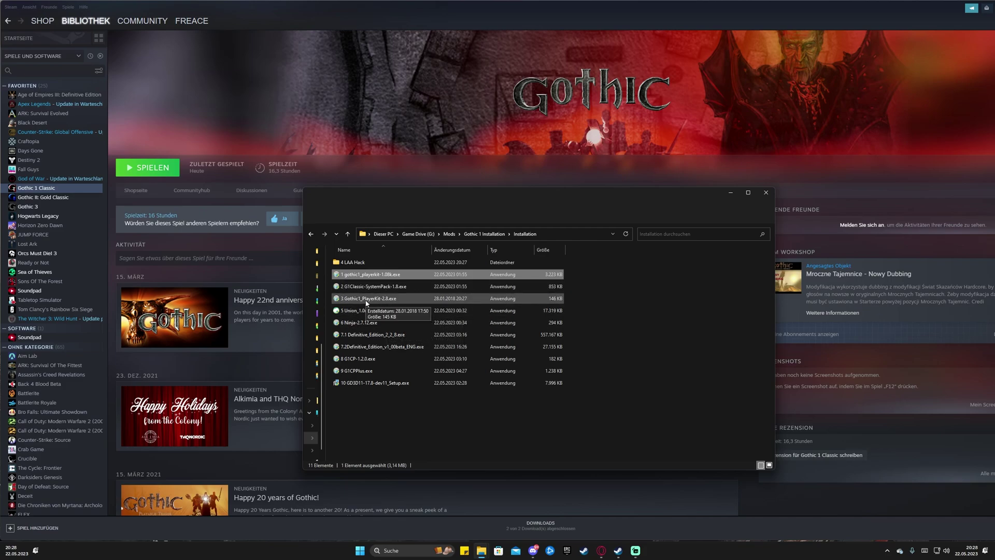
Install Player-Kit 2.8 into Gothic and close its installer
{"action": "double_click", "coordinate": [366, 299]}
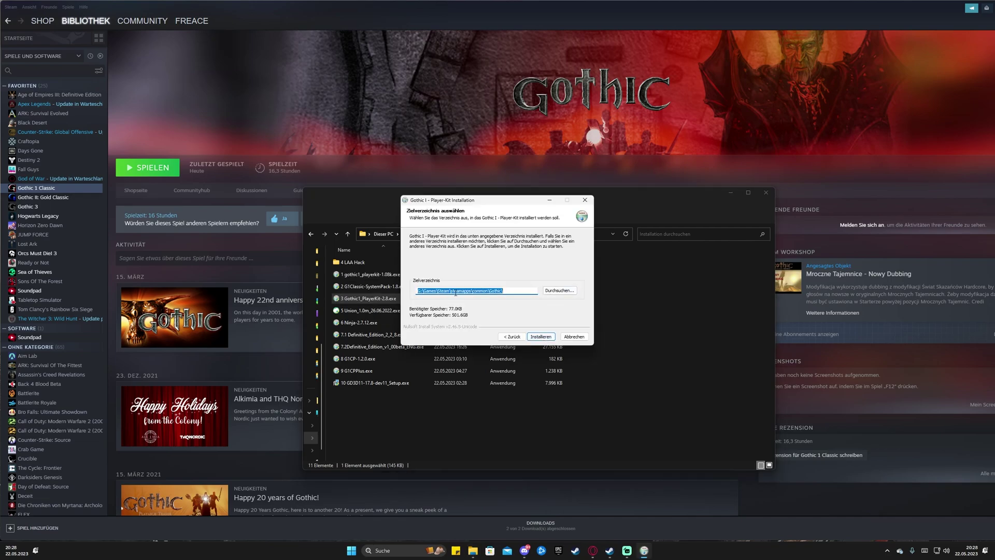
{"action": "left_click", "coordinate": [537, 337]}
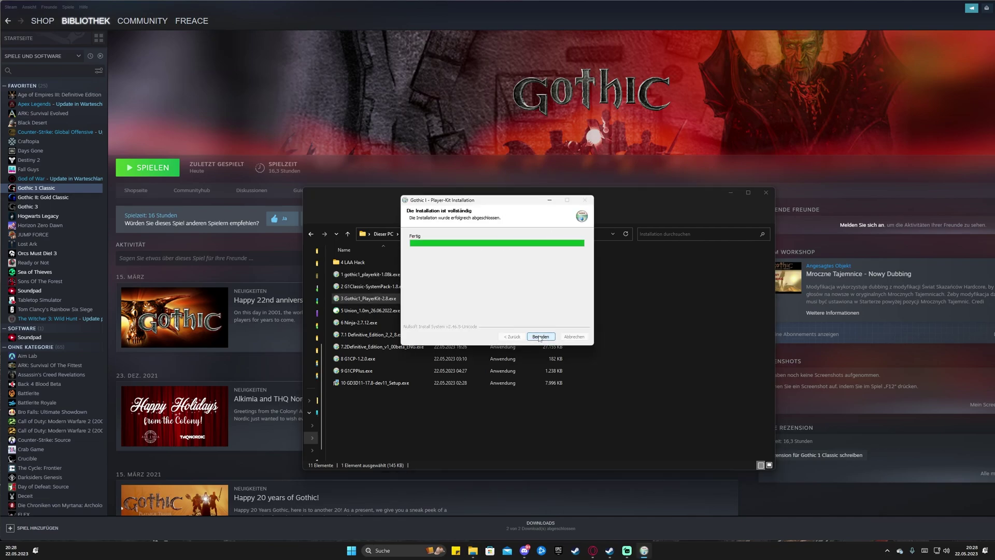
{"action": "left_click", "coordinate": [540, 337]}
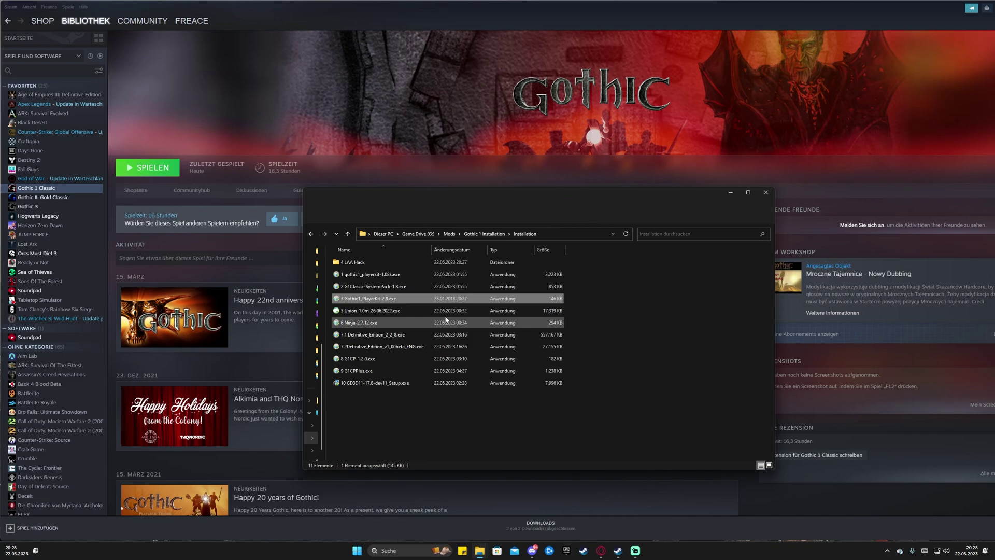
Launch LargeAddressAware Hack and point it at the Gothic\system folder
{"action": "double_click", "coordinate": [366, 263]}
{"action": "double_click", "coordinate": [366, 263]}
{"action": "left_click", "coordinate": [326, 92]}
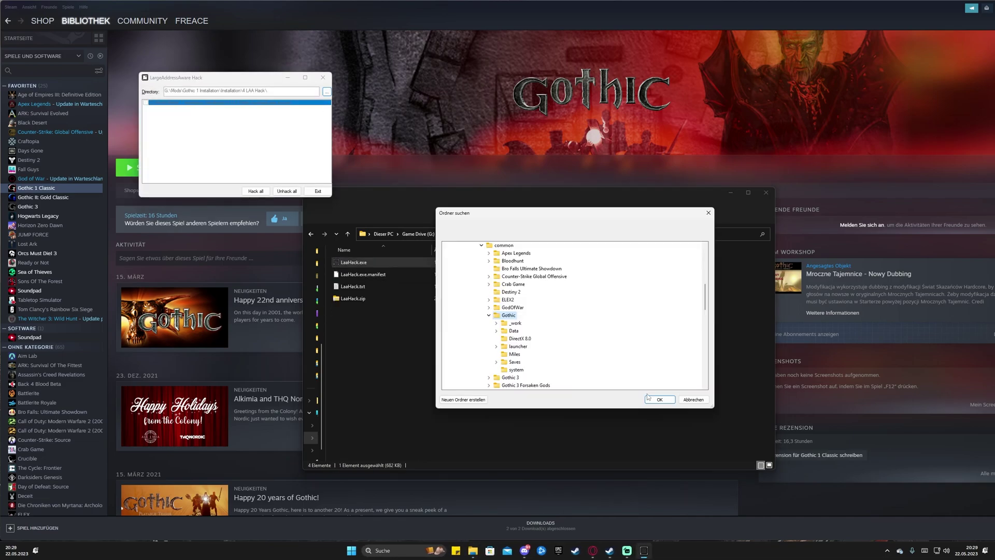
{"action": "left_click", "coordinate": [519, 370]}
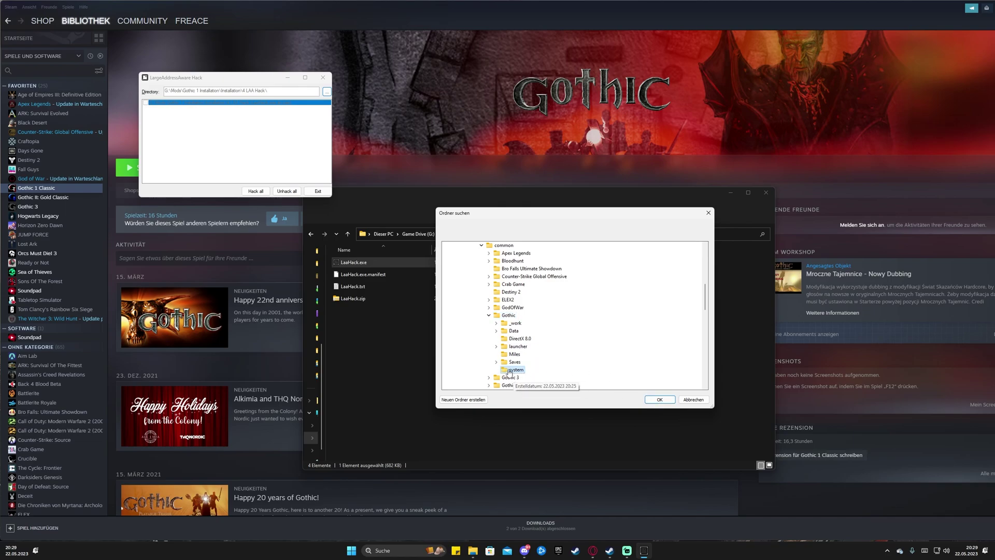
{"action": "left_click", "coordinate": [659, 399]}
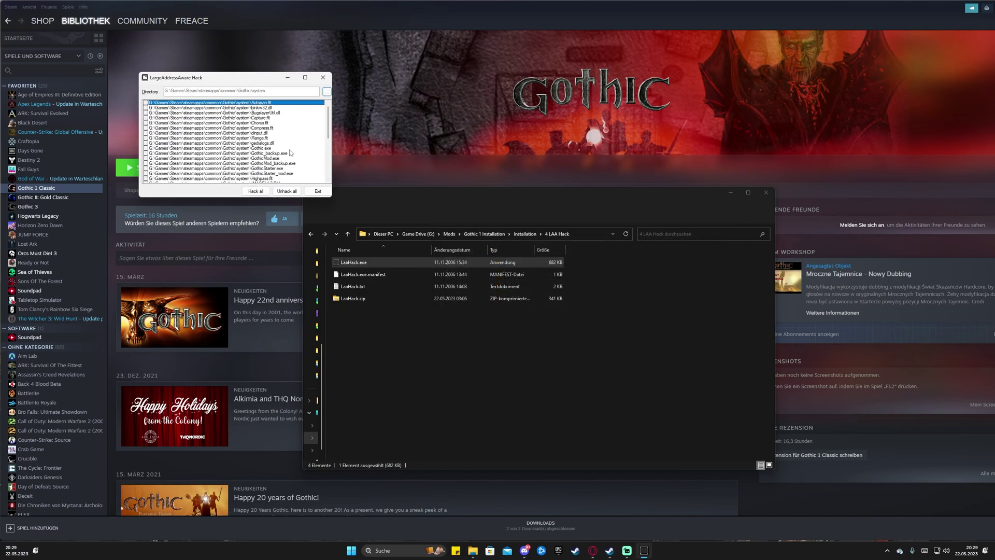
Tick Gothic, GothicMod and GothicStarter executables plus variants, exit, and return to Installation
{"action": "left_click", "coordinate": [146, 133]}
{"action": "left_click", "coordinate": [145, 139]}
{"action": "left_click", "coordinate": [146, 143]}
{"action": "left_click", "coordinate": [146, 149]}
{"action": "left_click", "coordinate": [146, 154]}
{"action": "left_click", "coordinate": [146, 159]}
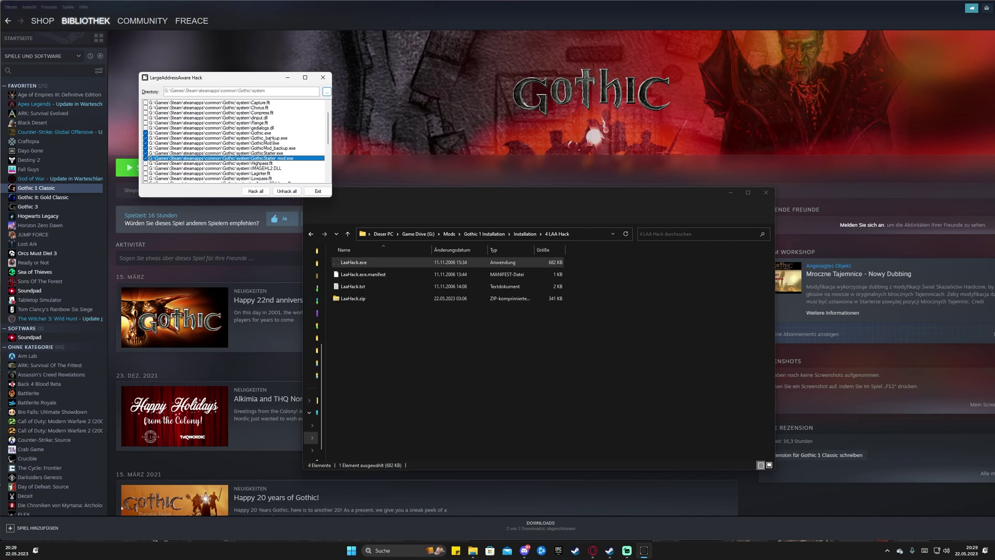
{"action": "left_click", "coordinate": [317, 191]}
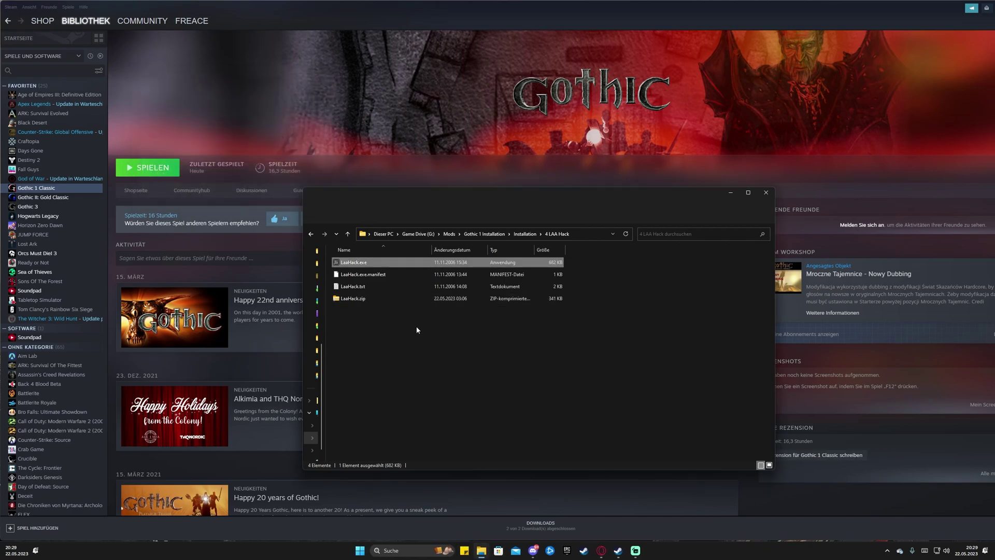
{"action": "left_click", "coordinate": [309, 236]}
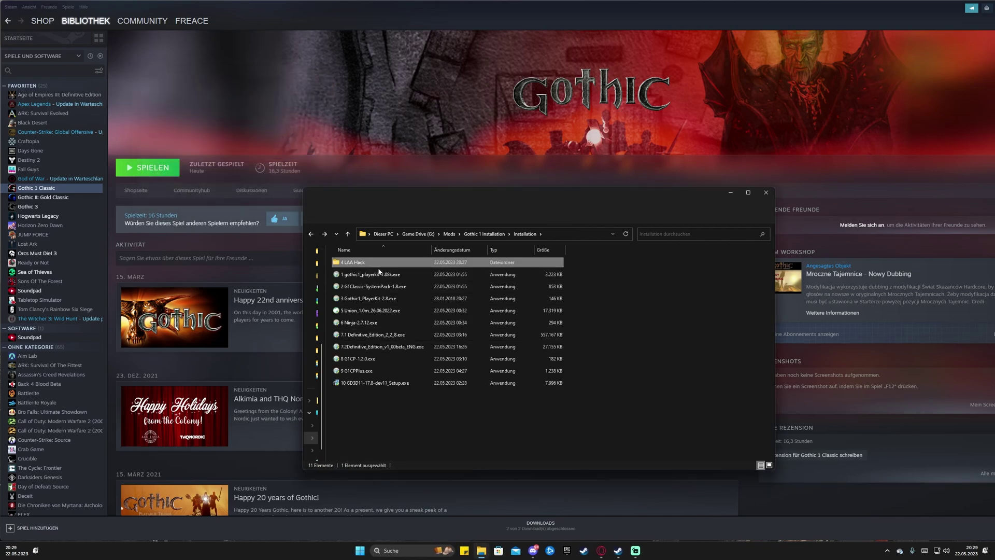
Run the Union 1.0m installer against the Gothic game directory
{"action": "double_click", "coordinate": [369, 313]}
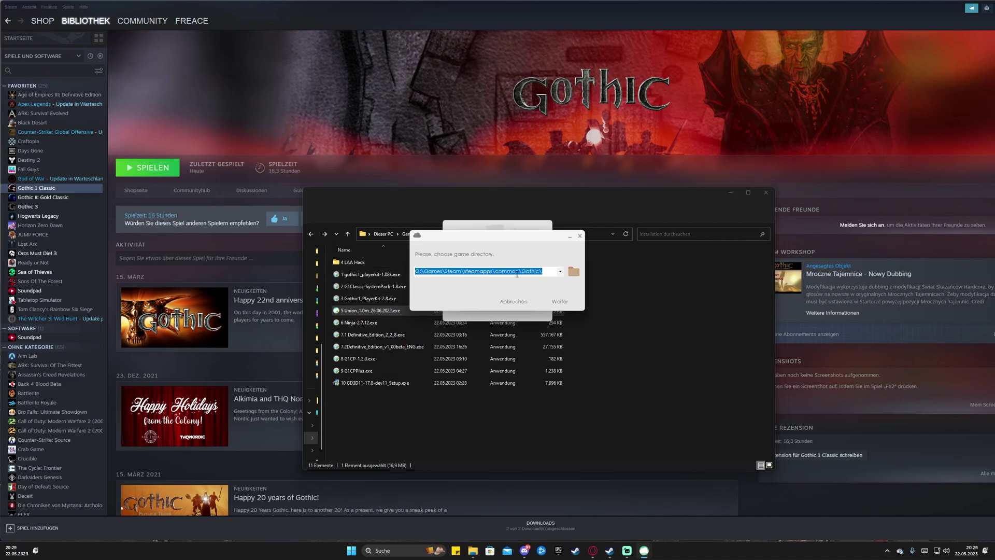
{"action": "left_click", "coordinate": [571, 302]}
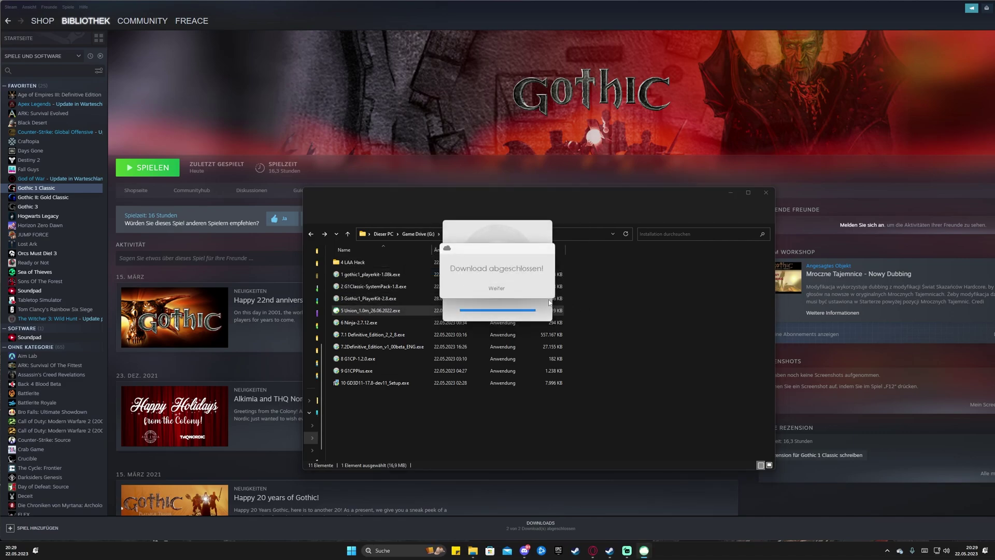
{"action": "left_click", "coordinate": [506, 289]}
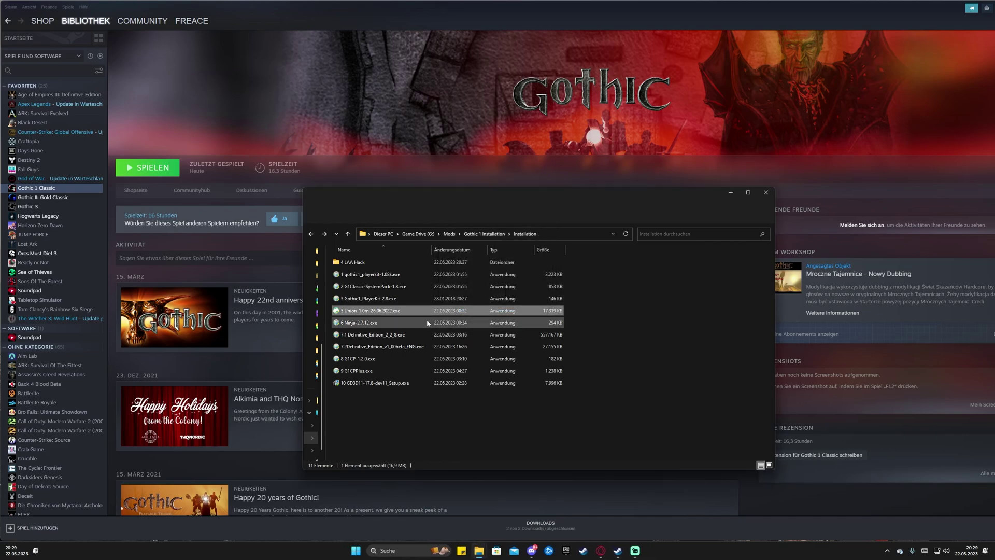
Install Ninja 2.7.12 into steamapps\common\Gothic and close the finished installer
{"action": "left_click", "coordinate": [380, 325]}
{"action": "double_click", "coordinate": [381, 324]}
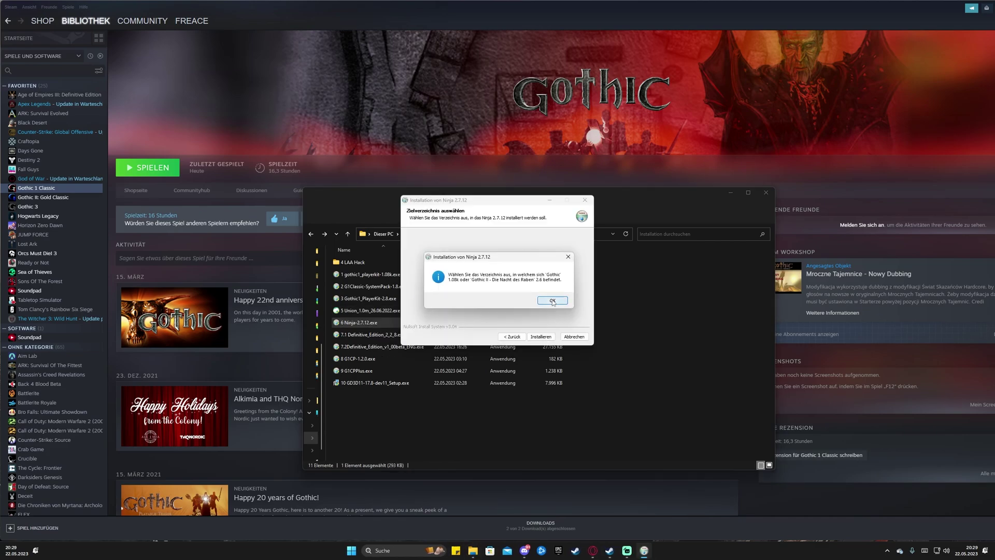
{"action": "left_click", "coordinate": [552, 303]}
{"action": "left_click", "coordinate": [561, 292]}
{"action": "scroll", "coordinate": [493, 374], "scroll_direction": "down", "scroll_amount": 3}
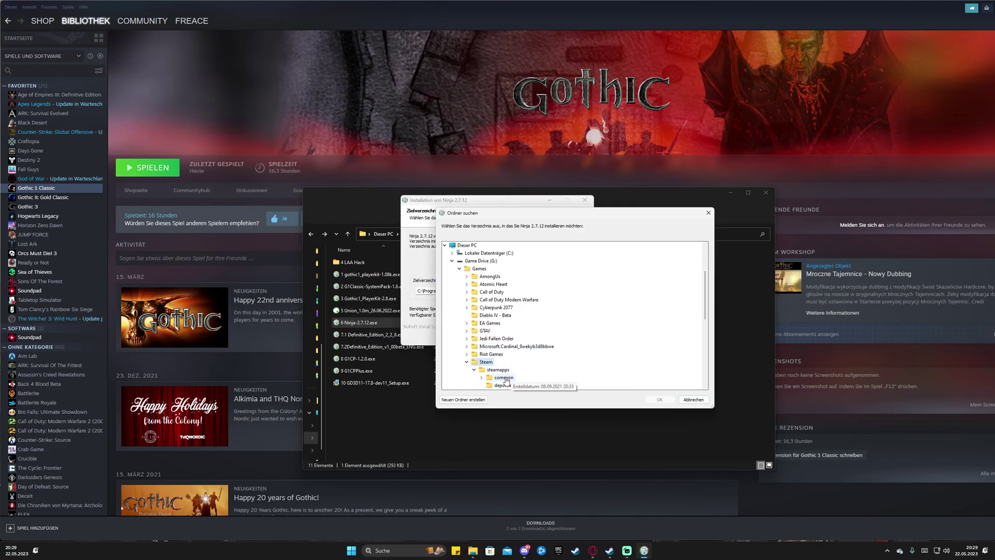
{"action": "double_click", "coordinate": [501, 381]}
{"action": "double_click", "coordinate": [508, 315]}
{"action": "left_click", "coordinate": [661, 401]}
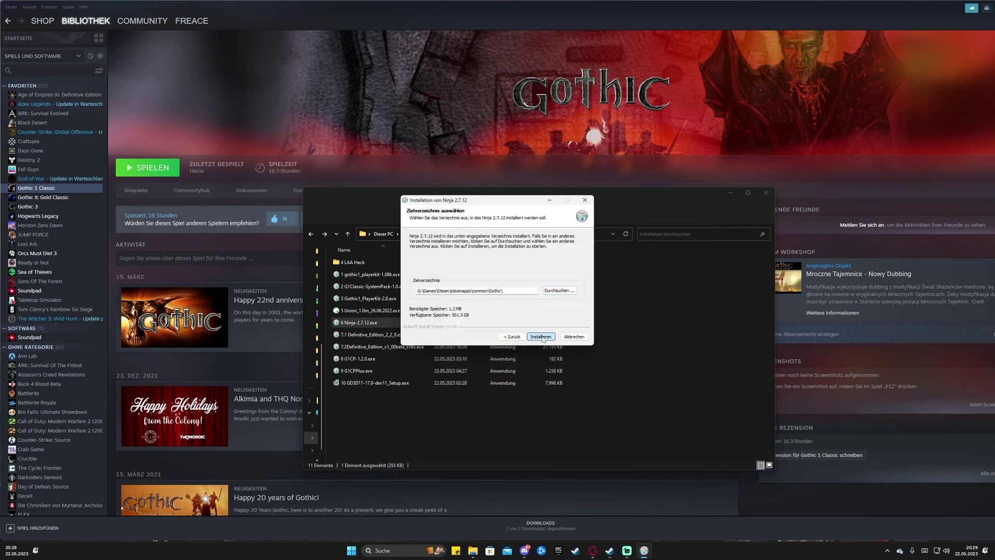
{"action": "left_click", "coordinate": [546, 338]}
{"action": "left_click", "coordinate": [545, 338]}
{"action": "left_click", "coordinate": [545, 337]}
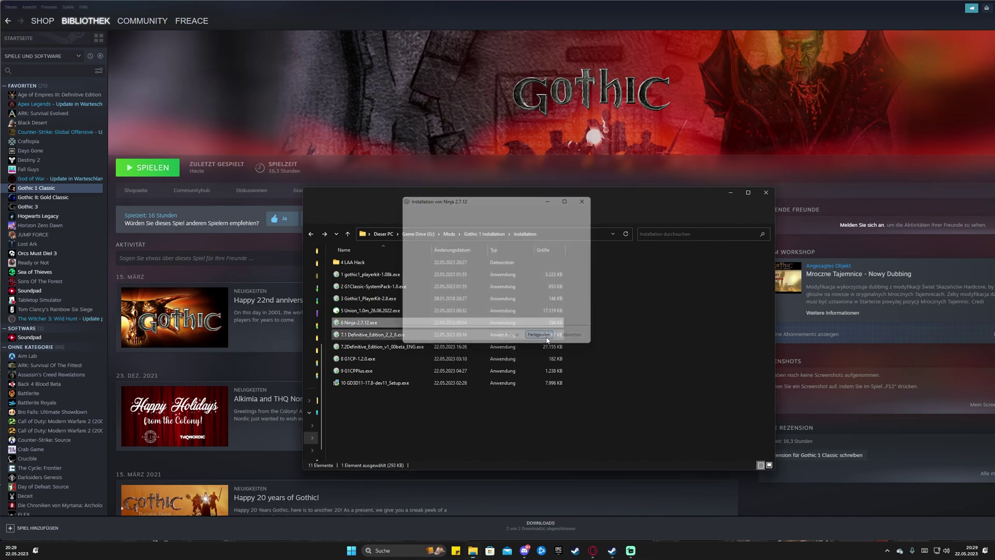
Launch GD3D11-17.8-dev11_Setup.exe and accept its licence agreement
{"action": "left_click", "coordinate": [377, 337]}
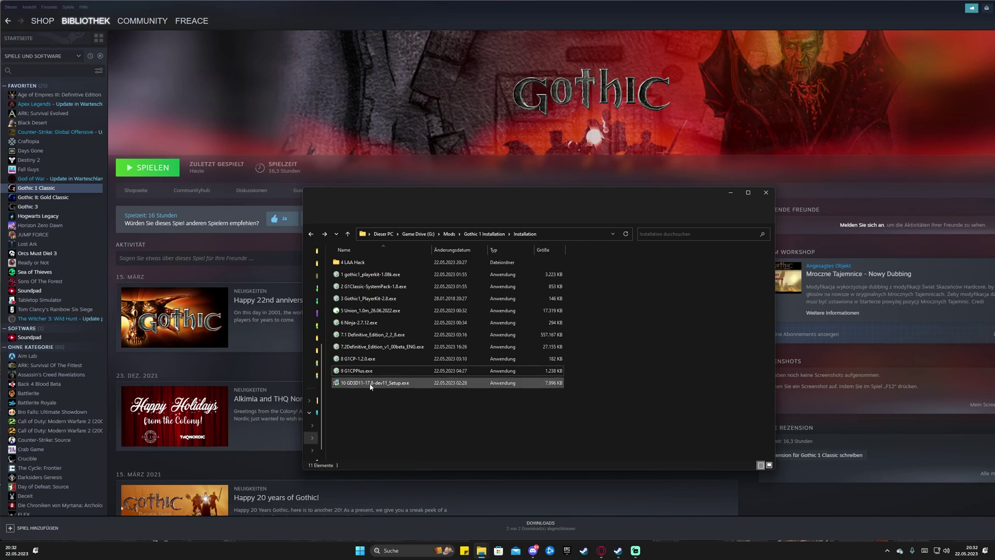
{"action": "double_click", "coordinate": [371, 384]}
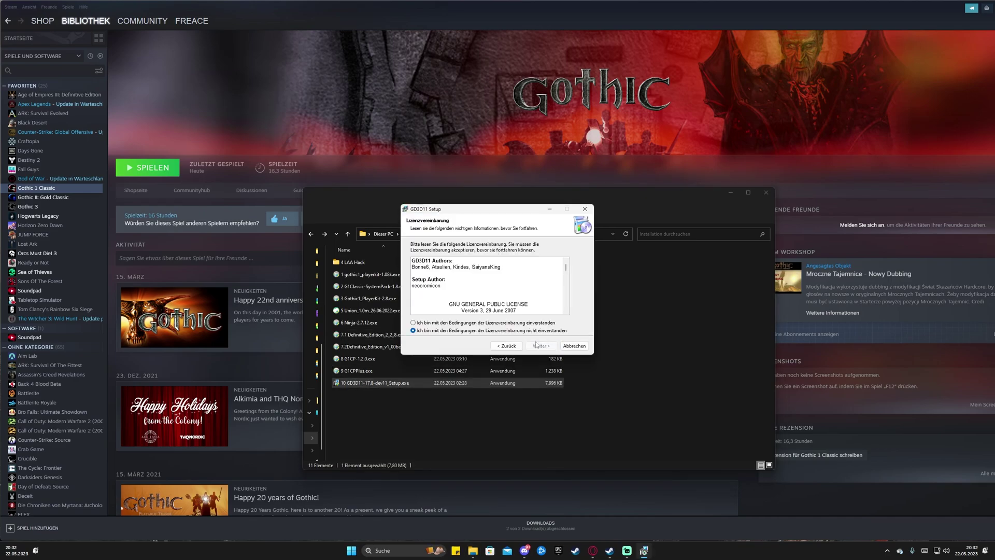
{"action": "left_click", "coordinate": [504, 323]}
{"action": "left_click", "coordinate": [541, 346]}
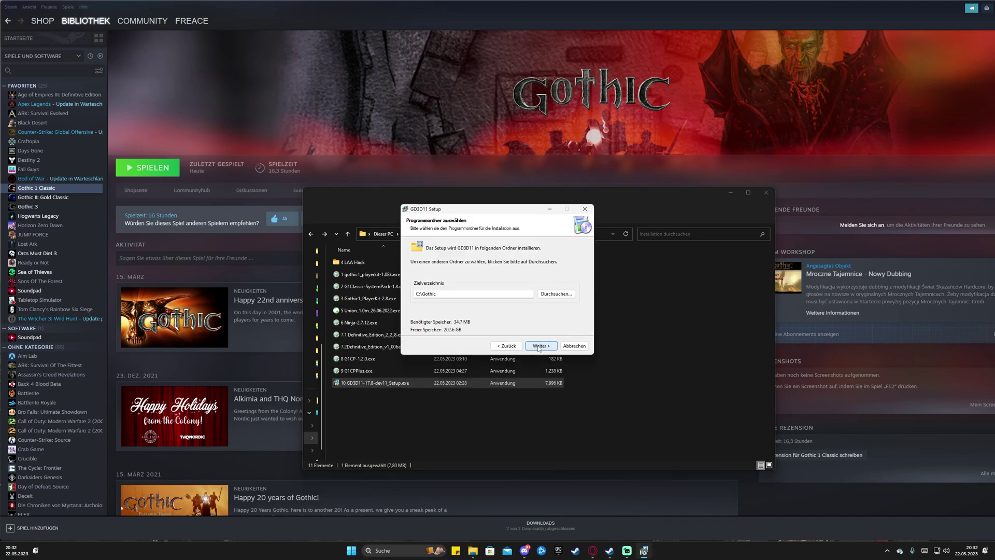
Set the install destination to Steam's common\Gothic folder, install, and finish the setup
{"action": "left_click", "coordinate": [549, 295]}
{"action": "scroll", "coordinate": [571, 321], "scroll_direction": "down", "scroll_amount": 5}
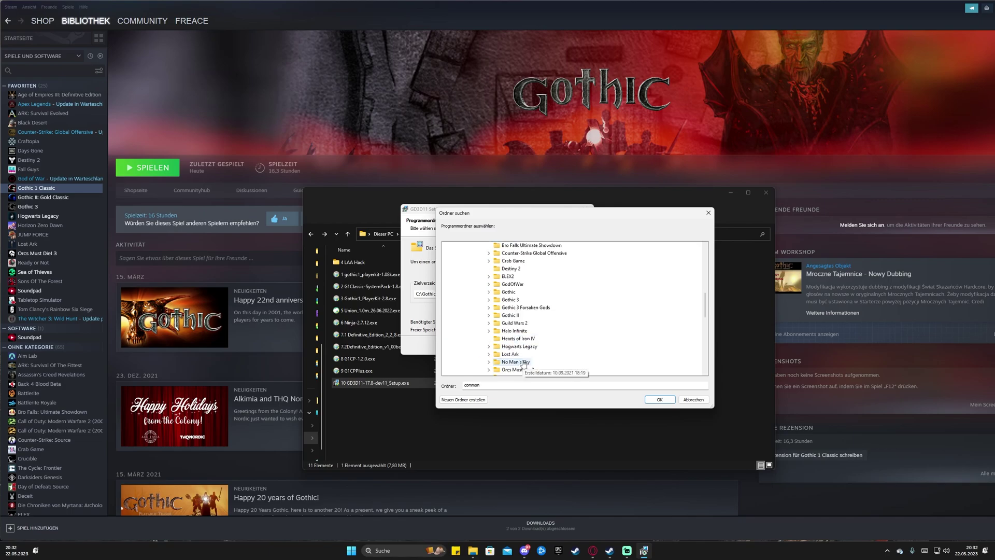
{"action": "double_click", "coordinate": [508, 311]}
{"action": "left_click", "coordinate": [660, 400]}
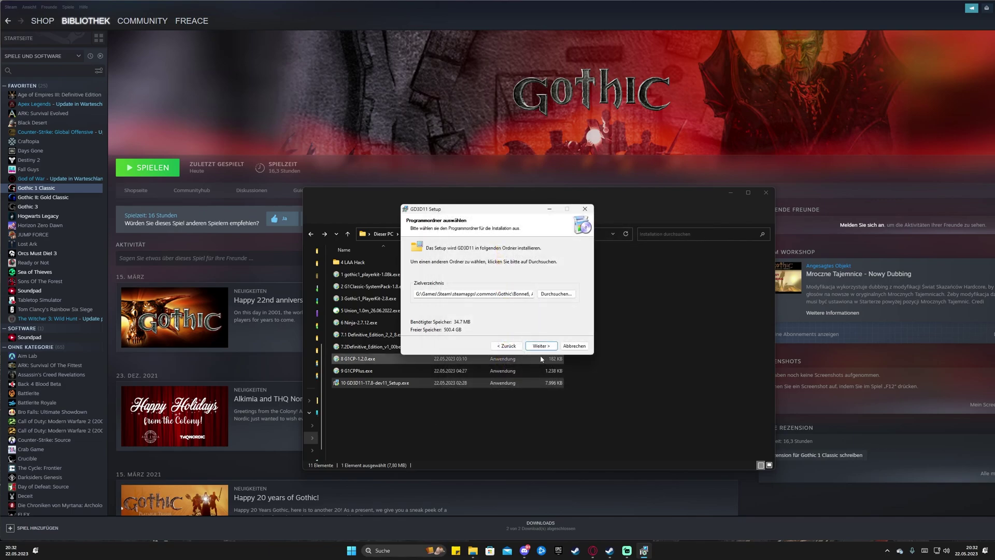
{"action": "left_click", "coordinate": [542, 346]}
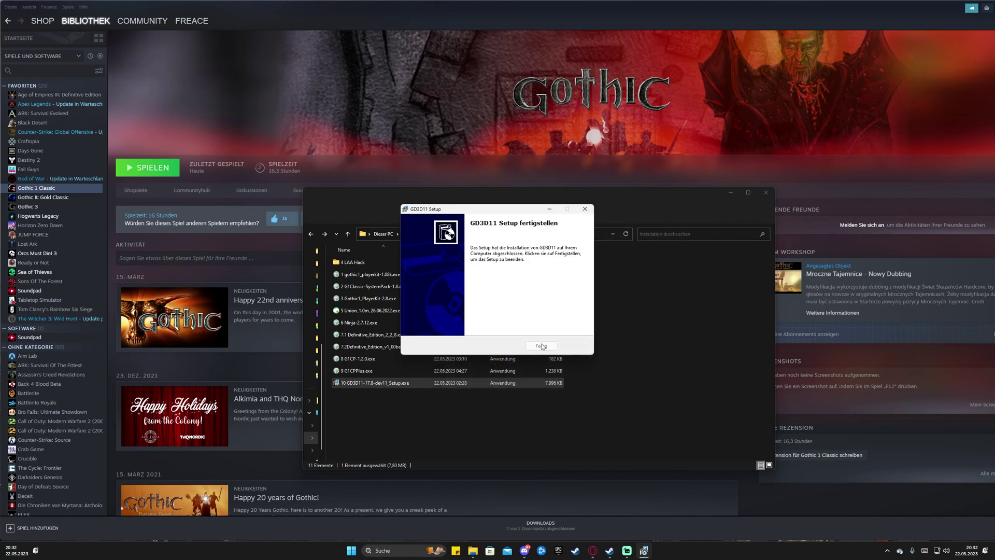
{"action": "left_click", "coordinate": [543, 346]}
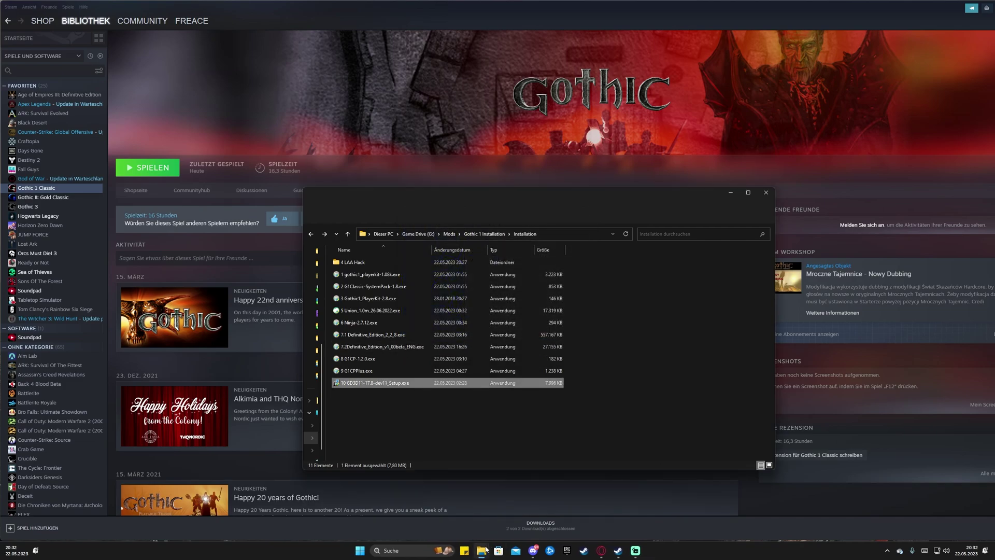
Open Gothic\GD3D11\System and select all eight items
{"action": "mouse_move", "coordinate": [484, 547]}
{"action": "left_click", "coordinate": [442, 511]}
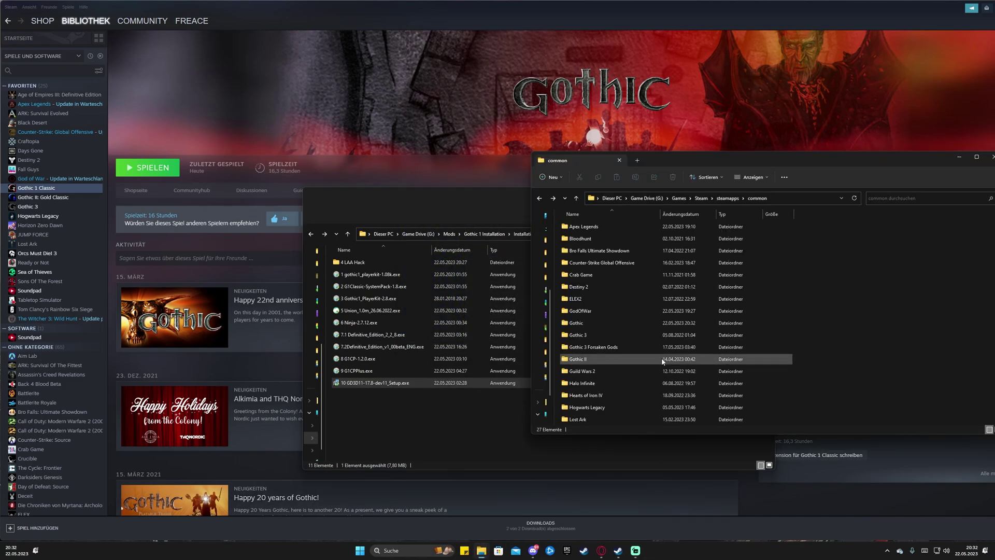
{"action": "left_click", "coordinate": [576, 323]}
{"action": "double_click", "coordinate": [584, 326]}
{"action": "double_click", "coordinate": [622, 250]}
{"action": "double_click", "coordinate": [588, 227]}
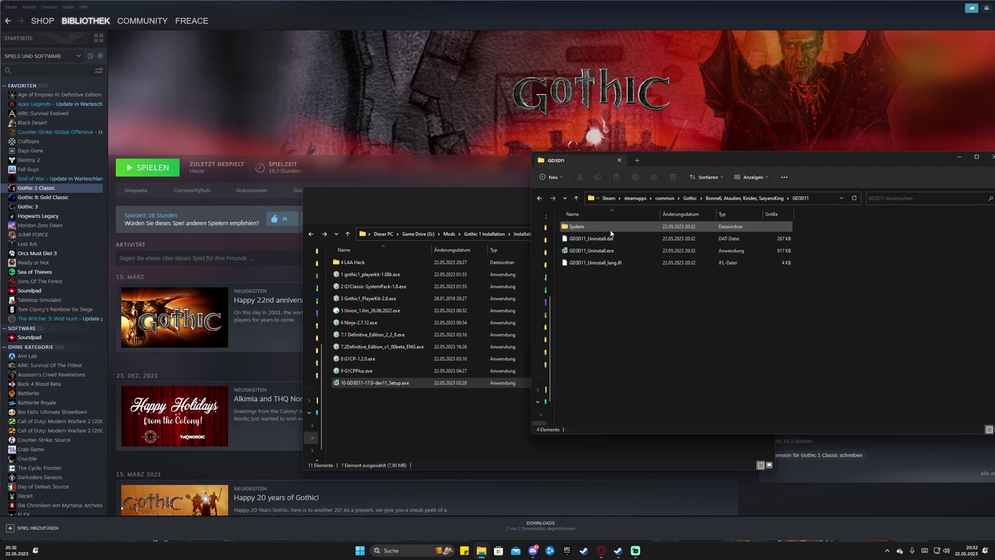
{"action": "double_click", "coordinate": [576, 226]}
{"action": "left_click", "coordinate": [636, 313]}
{"action": "left_click_drag", "start_coordinate": [711, 352], "coordinate": [570, 222]}
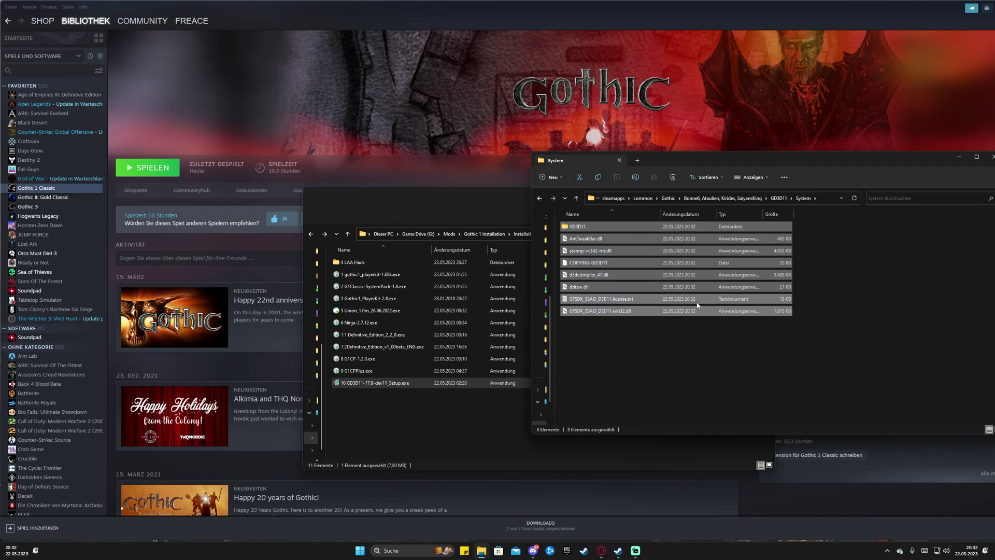
Paste the eight GD3D11 files into Gothic's system folder, then return to Gothic 1 Installation
{"action": "left_click", "coordinate": [540, 198]}
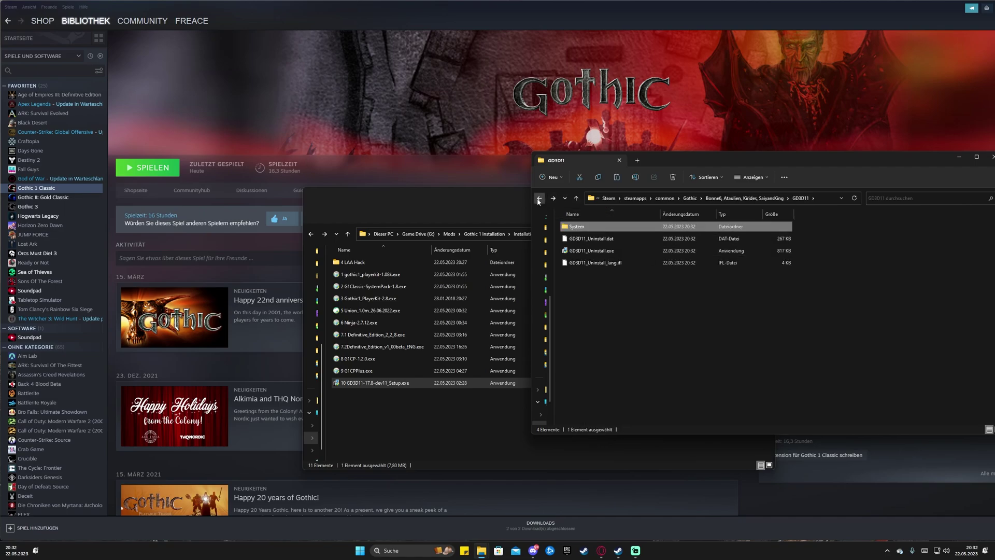
{"action": "left_click", "coordinate": [539, 199]}
{"action": "left_click", "coordinate": [539, 199]}
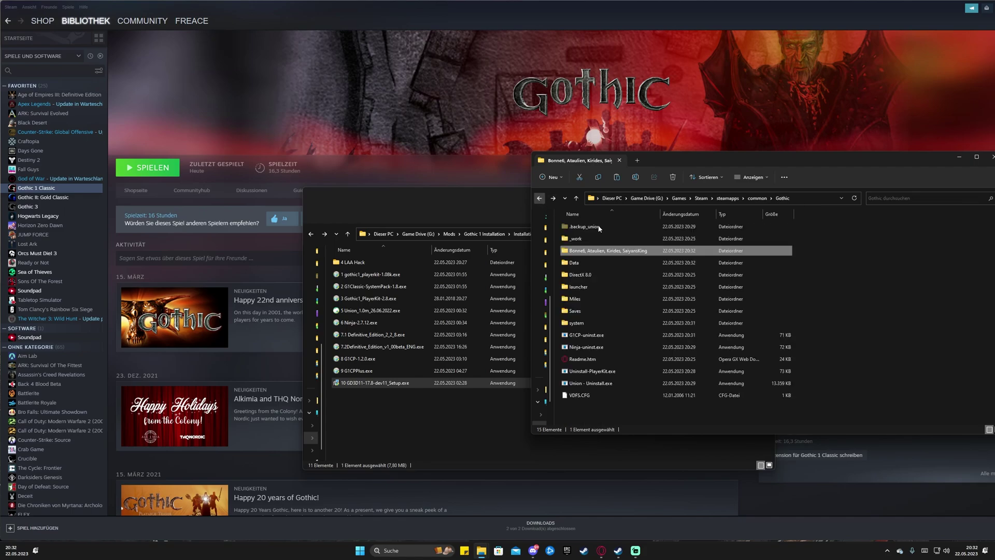
{"action": "double_click", "coordinate": [636, 320]}
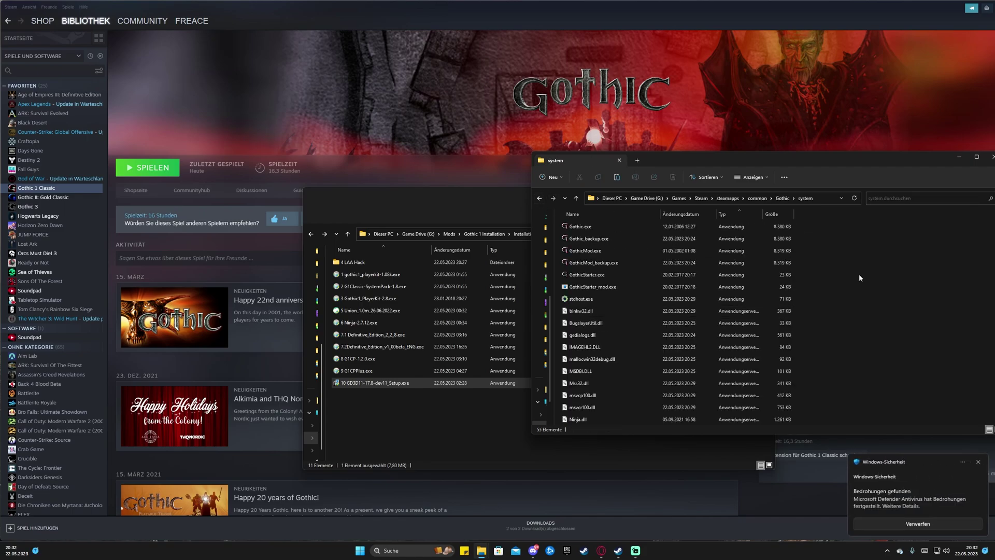
{"action": "key", "text": "ctrl+v"}
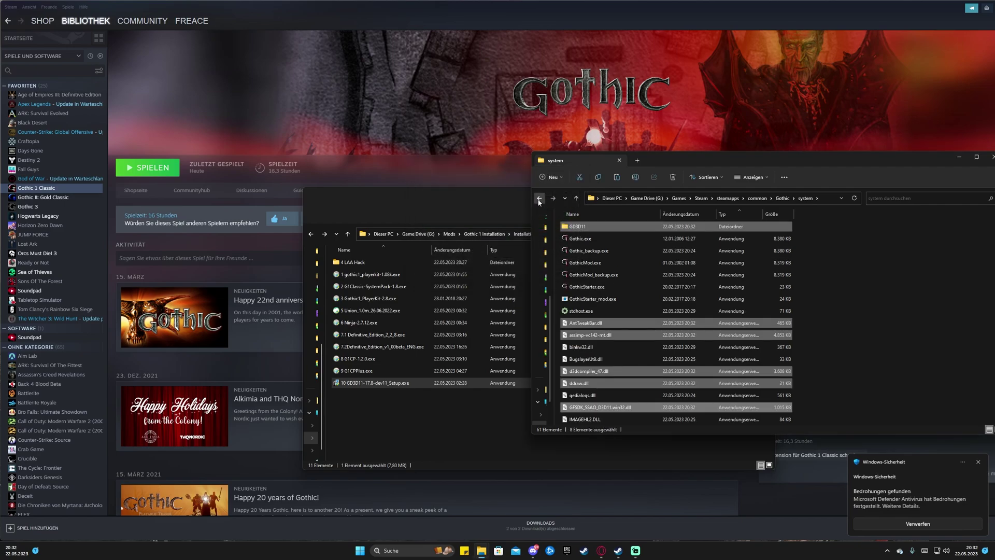
{"action": "left_click", "coordinate": [539, 198]}
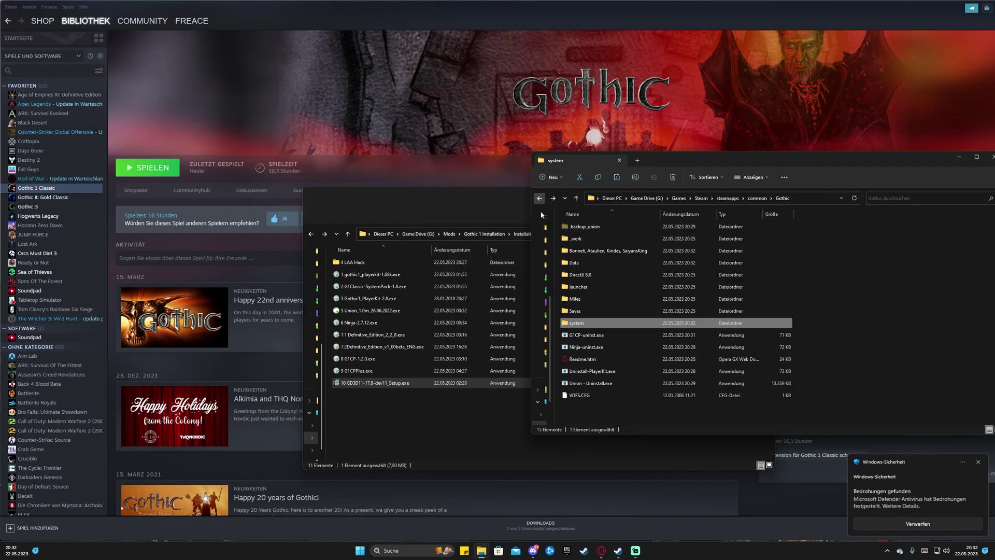
{"action": "left_click", "coordinate": [311, 235]}
{"action": "mouse_move", "coordinate": [629, 555]}
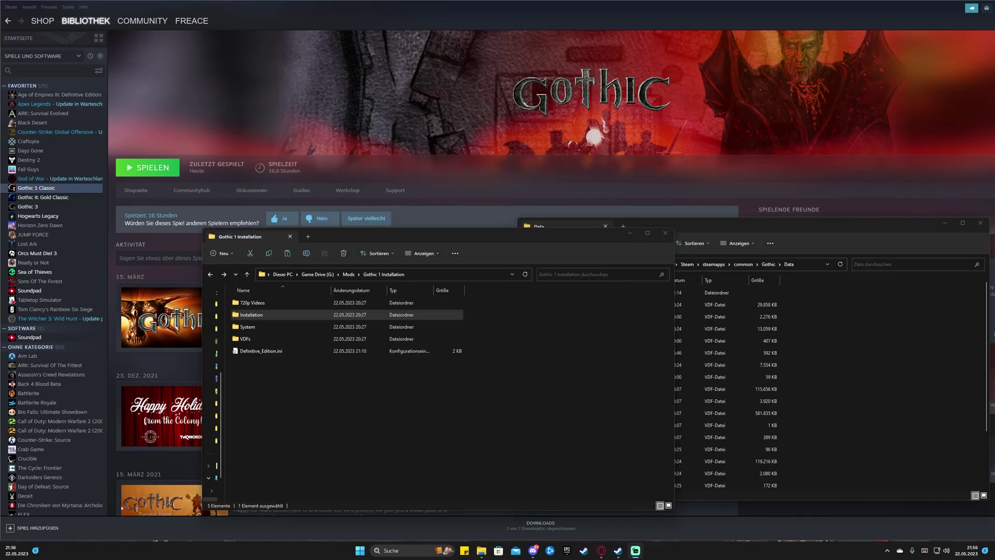
Copy the fifteen mod VDF files into the game's Data folder
{"action": "double_click", "coordinate": [266, 340]}
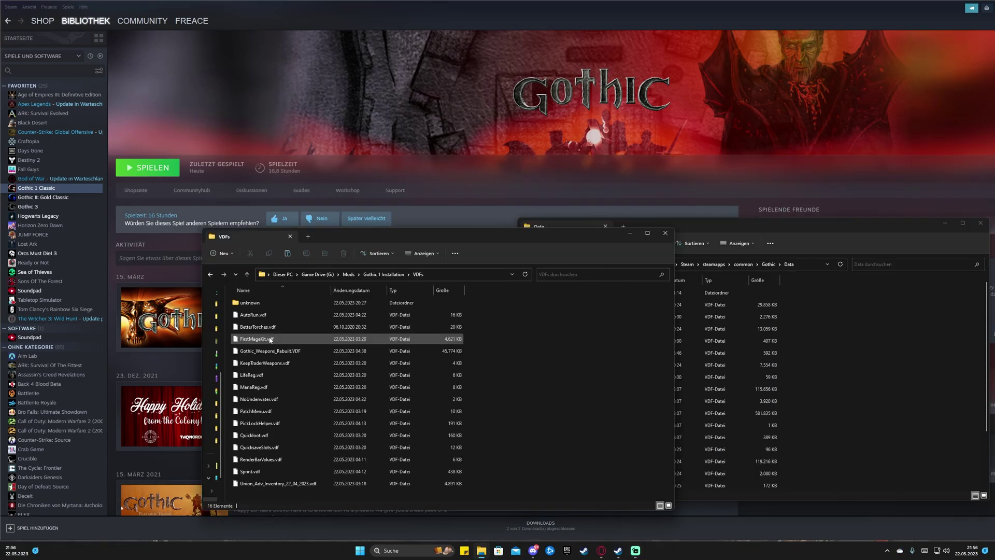
{"action": "left_click_drag", "start_coordinate": [515, 322], "coordinate": [356, 501]}
{"action": "left_click", "coordinate": [522, 442]}
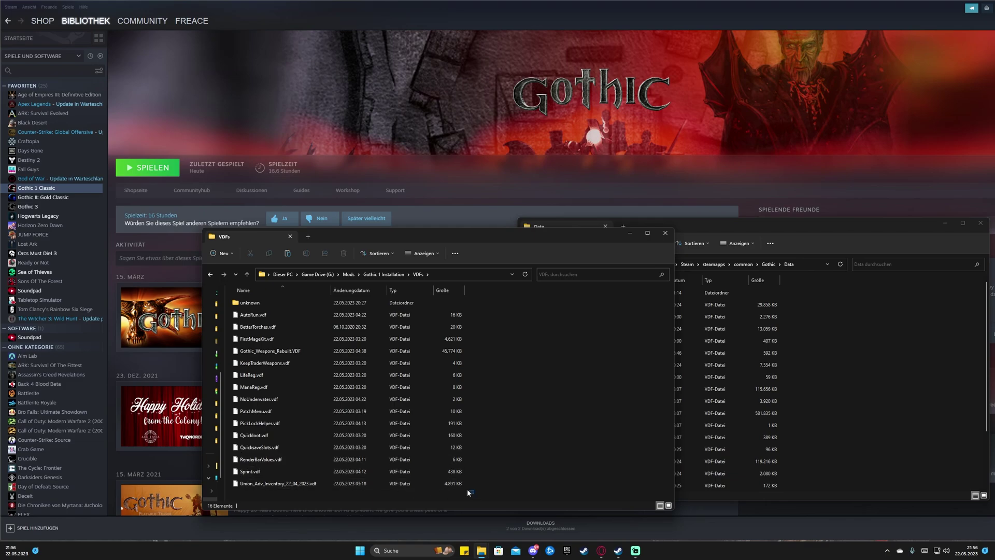
{"action": "left_click_drag", "start_coordinate": [473, 493], "coordinate": [472, 311]}
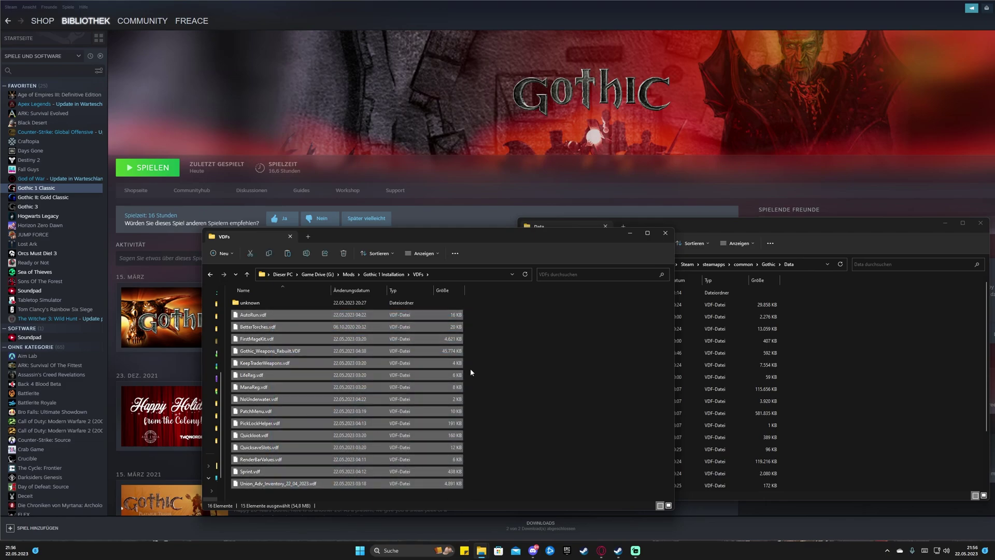
{"action": "left_click", "coordinate": [867, 390]}
{"action": "key", "text": "ctrl+v"}
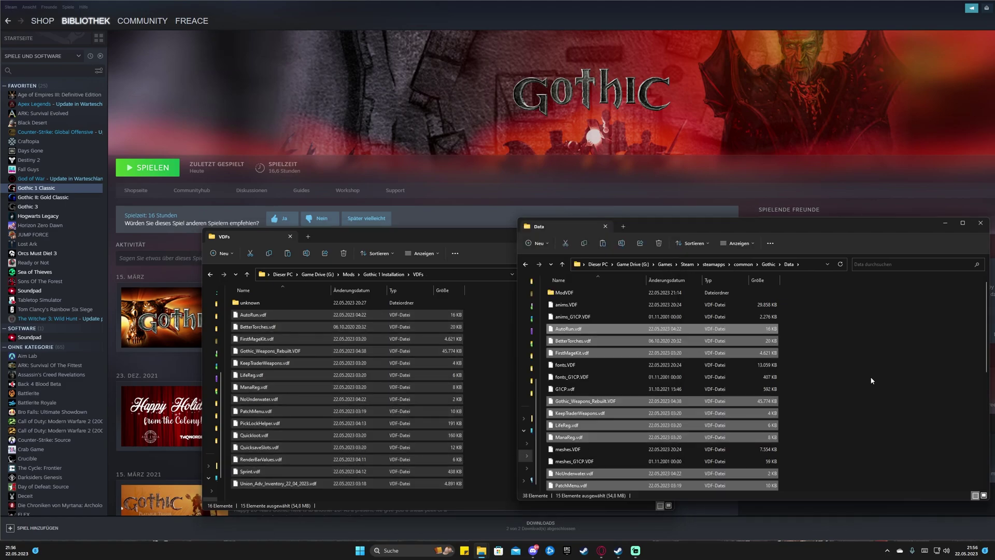
Copy the remaining mod files from the VDFs 'unknown' subfolder into Data too
{"action": "left_click", "coordinate": [871, 381]}
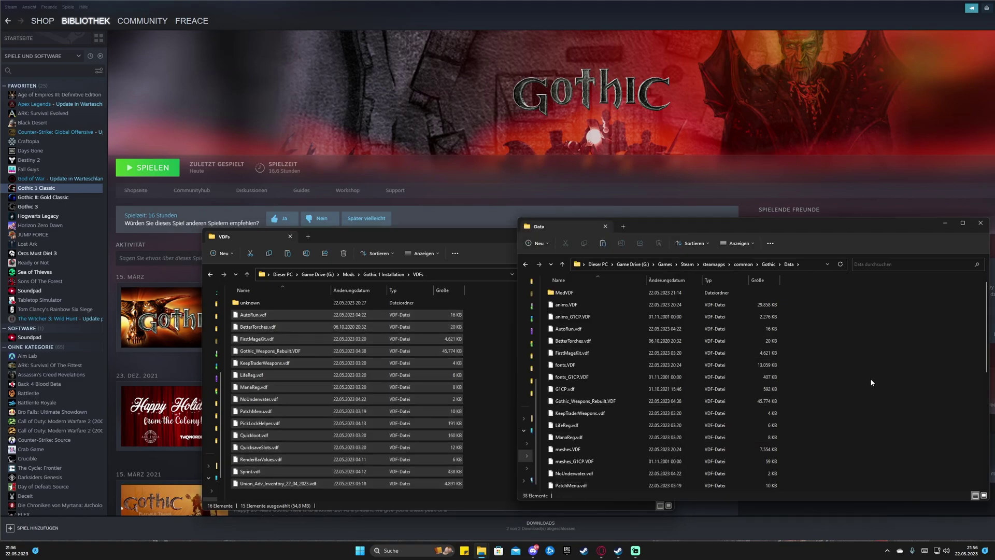
{"action": "double_click", "coordinate": [250, 303]}
{"action": "left_click_drag", "start_coordinate": [276, 384], "coordinate": [263, 313]}
{"action": "key", "text": "ctrl+c"}
{"action": "left_click", "coordinate": [864, 372]}
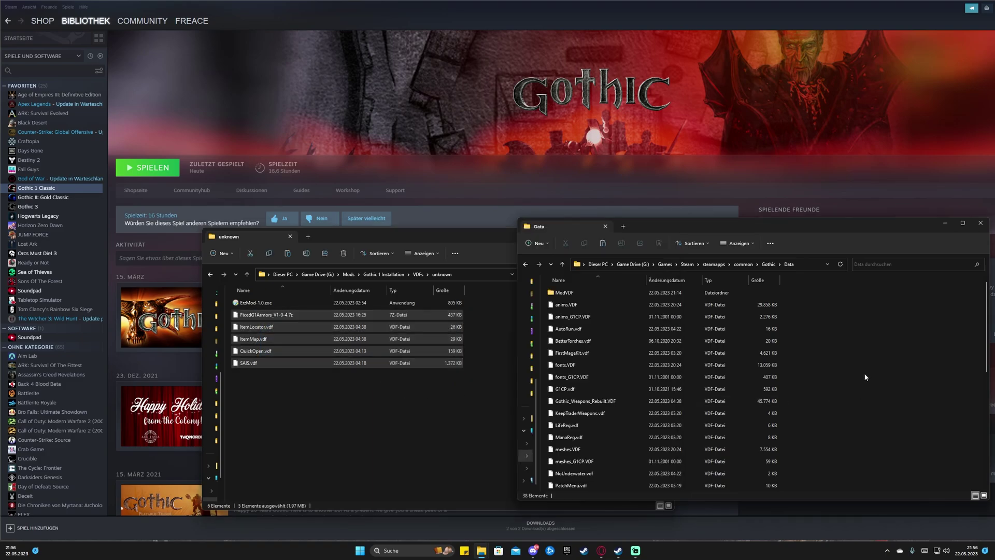
{"action": "key", "text": "ctrl+v"}
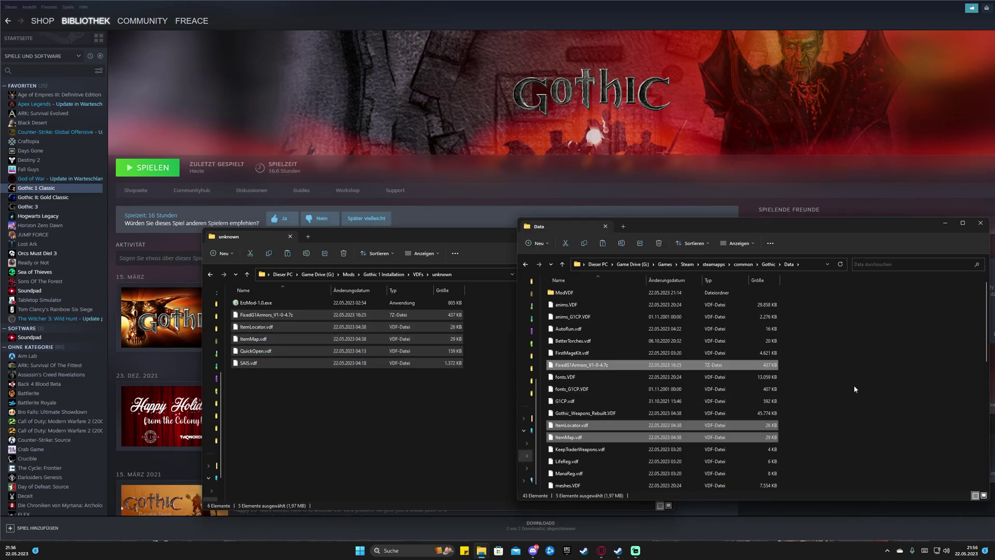
Open Show_Weapon_Range_1.0.zip's system folder alongside the game's system\Autorun folder
{"action": "left_click", "coordinate": [525, 264]}
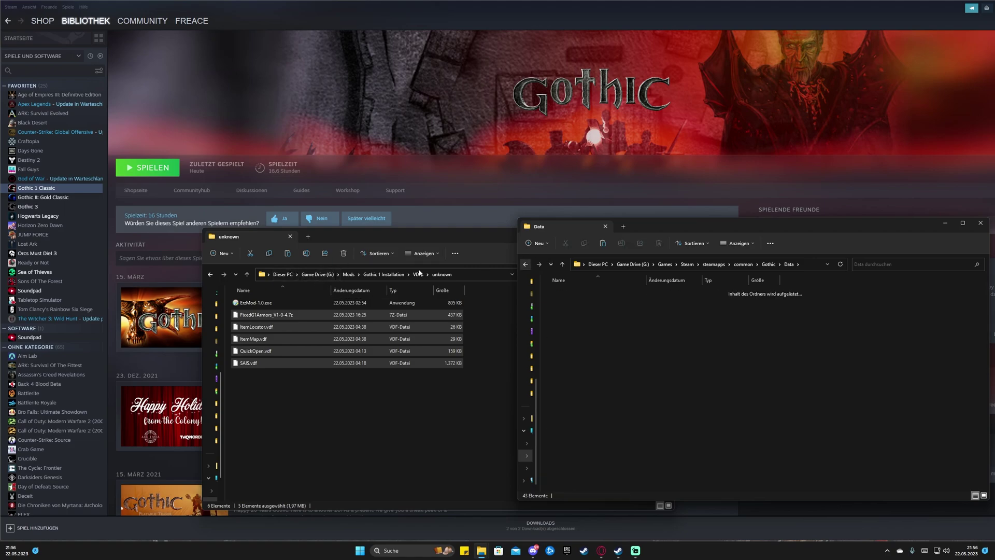
{"action": "left_click", "coordinate": [210, 275]}
{"action": "left_click", "coordinate": [210, 275]}
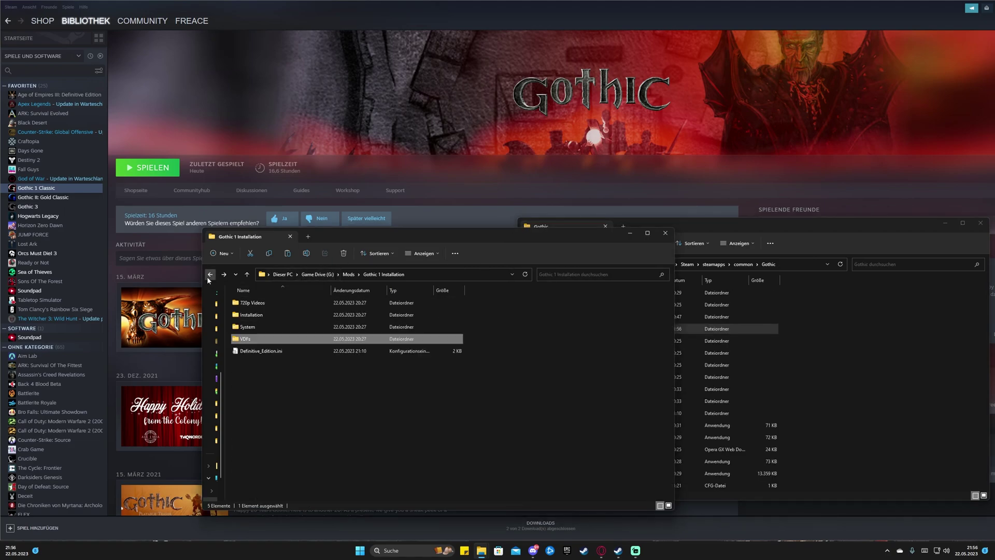
{"action": "double_click", "coordinate": [274, 327]}
{"action": "double_click", "coordinate": [270, 302]}
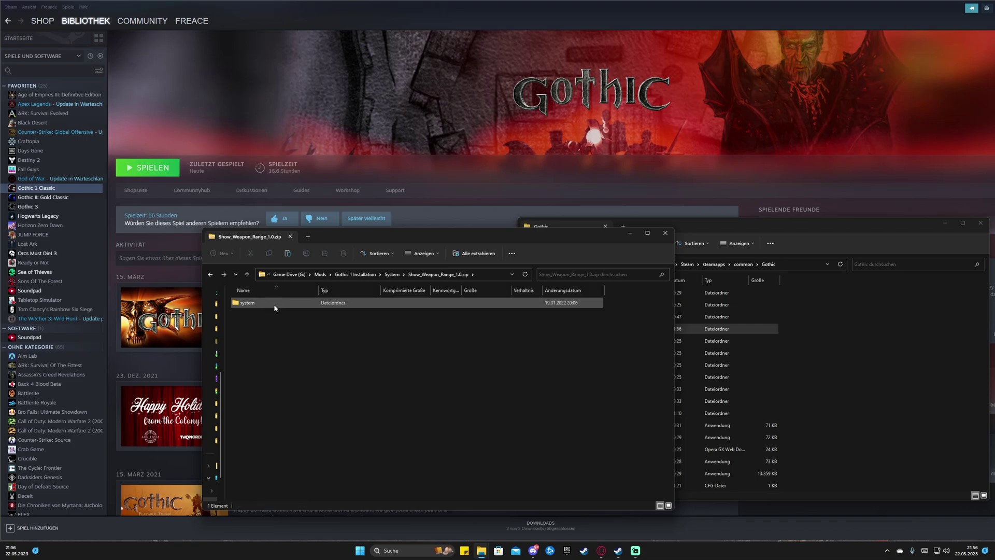
{"action": "double_click", "coordinate": [274, 303]}
{"action": "left_click", "coordinate": [875, 369]}
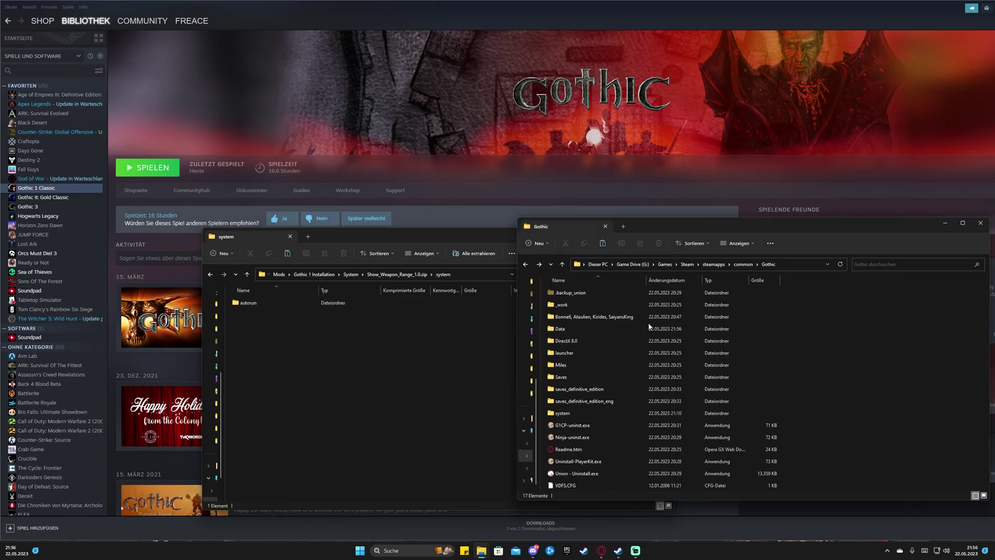
{"action": "double_click", "coordinate": [589, 412]}
{"action": "double_click", "coordinate": [572, 294]}
Drag ShowWeaponRange.dll from the zip's autorun folder into the game's Autorun folder
{"action": "left_click", "coordinate": [275, 306]}
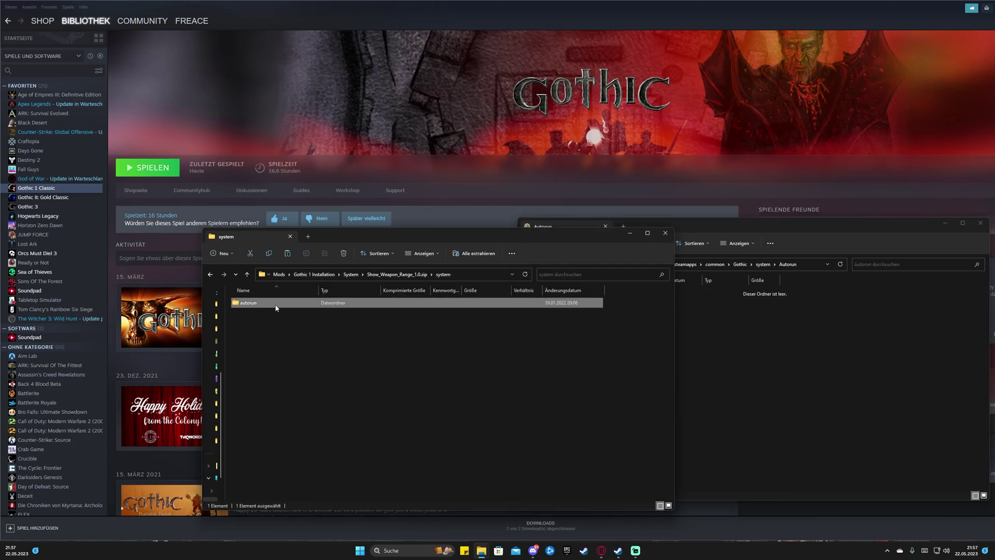
{"action": "double_click", "coordinate": [275, 306]}
{"action": "left_click_drag", "start_coordinate": [269, 304], "coordinate": [571, 400]}
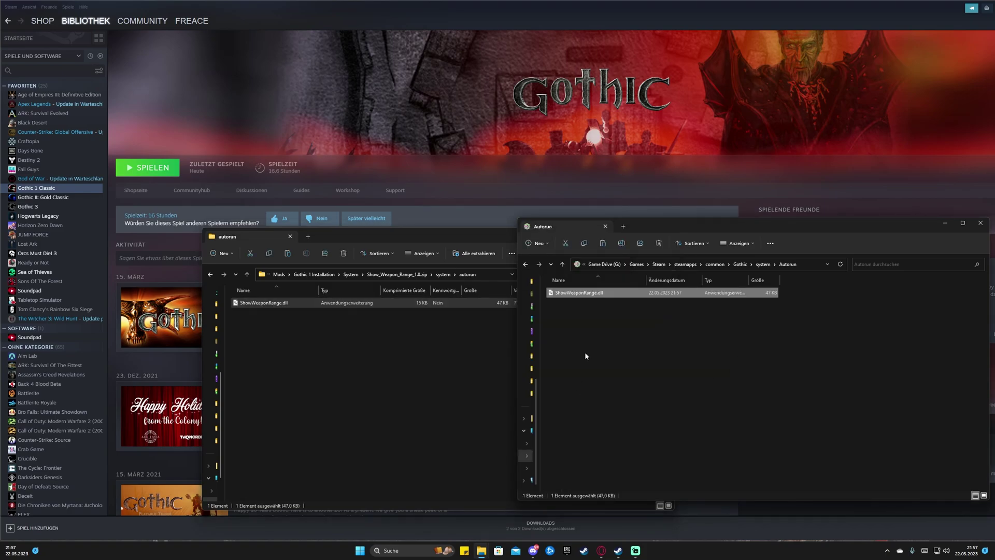
{"action": "left_click", "coordinate": [525, 264]}
{"action": "left_click", "coordinate": [525, 263]}
{"action": "left_click", "coordinate": [466, 303]}
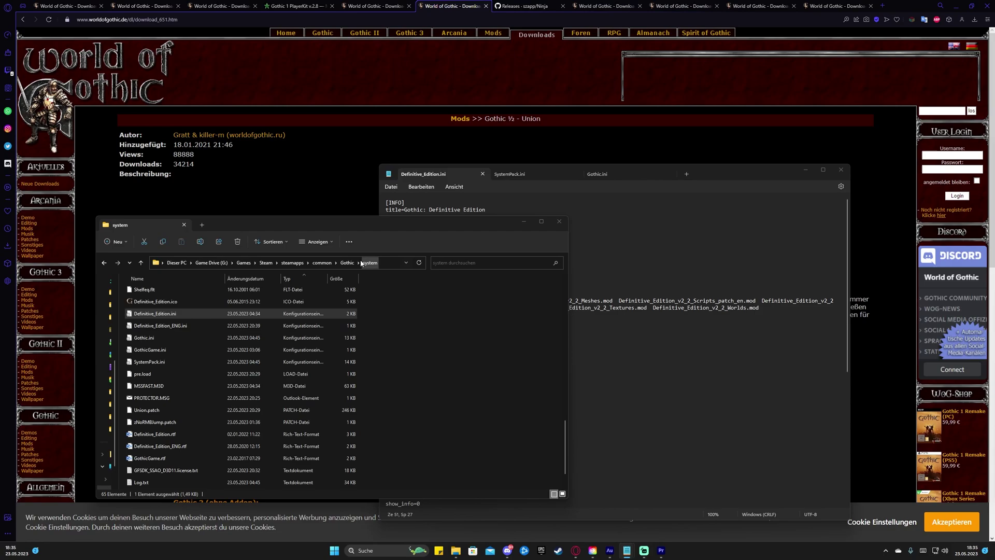
Open Gothic's system folder and locate Definitive_Edition.ini and SystemPack.ini in its list
{"action": "left_click", "coordinate": [347, 263]}
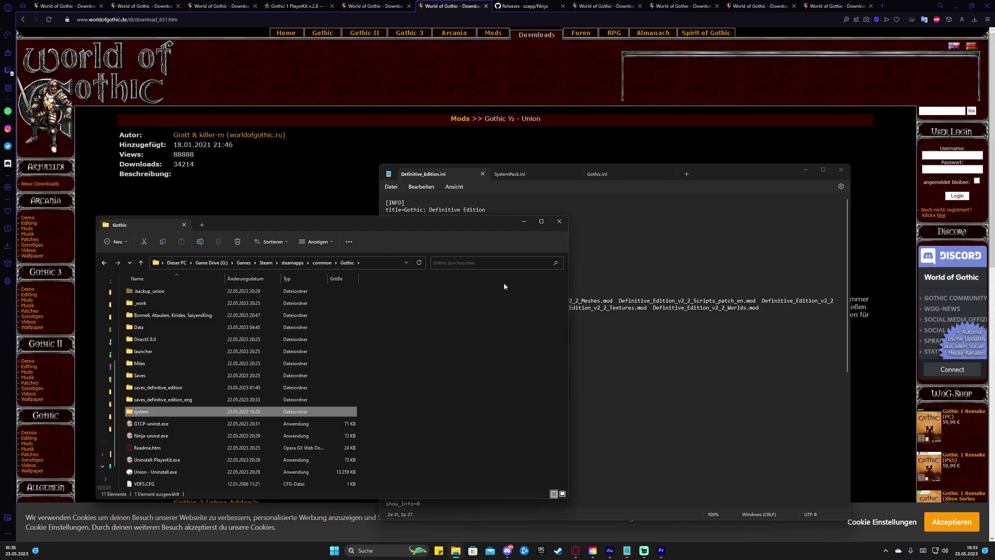
{"action": "left_click", "coordinate": [523, 329]}
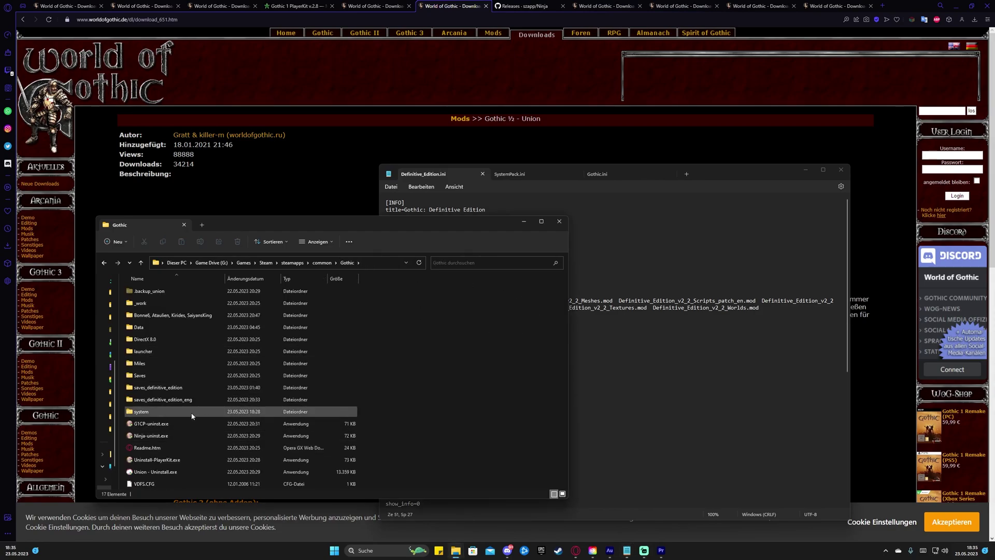
{"action": "left_click", "coordinate": [153, 412]}
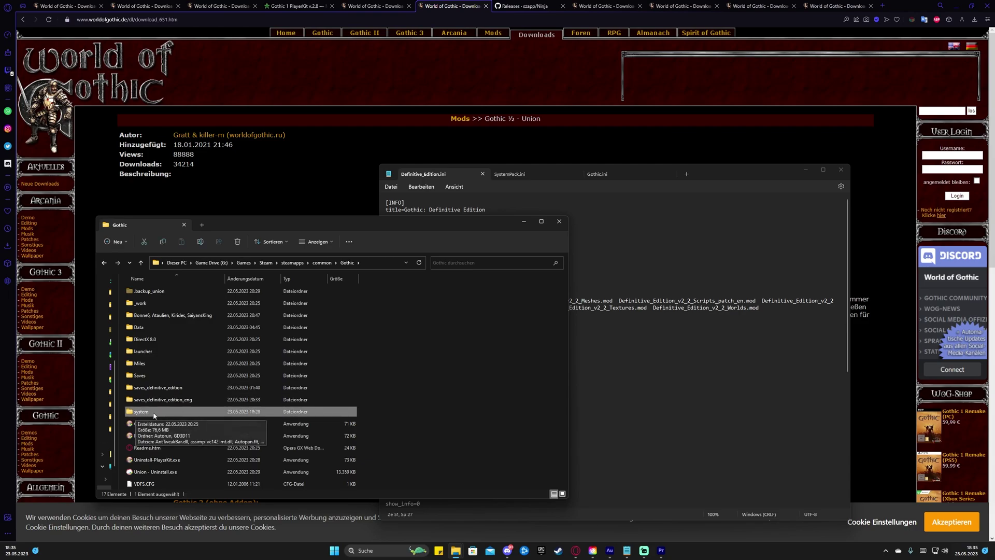
{"action": "double_click", "coordinate": [145, 413]}
{"action": "left_click", "coordinate": [154, 384]}
{"action": "scroll", "coordinate": [248, 394], "scroll_direction": "down", "scroll_amount": 10}
{"action": "left_click", "coordinate": [238, 392]}
{"action": "scroll", "coordinate": [232, 391], "scroll_direction": "down", "scroll_amount": 2}
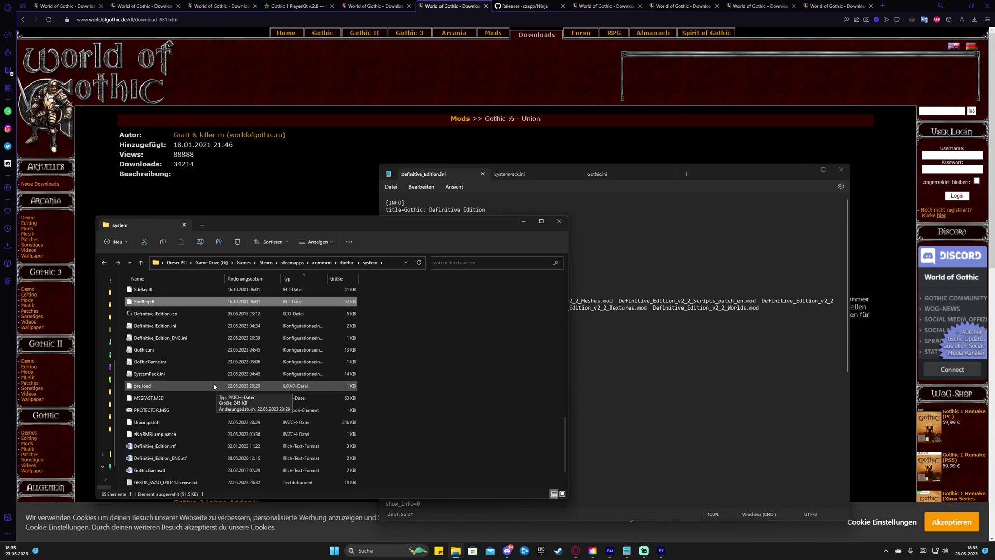
{"action": "left_click", "coordinate": [205, 326]}
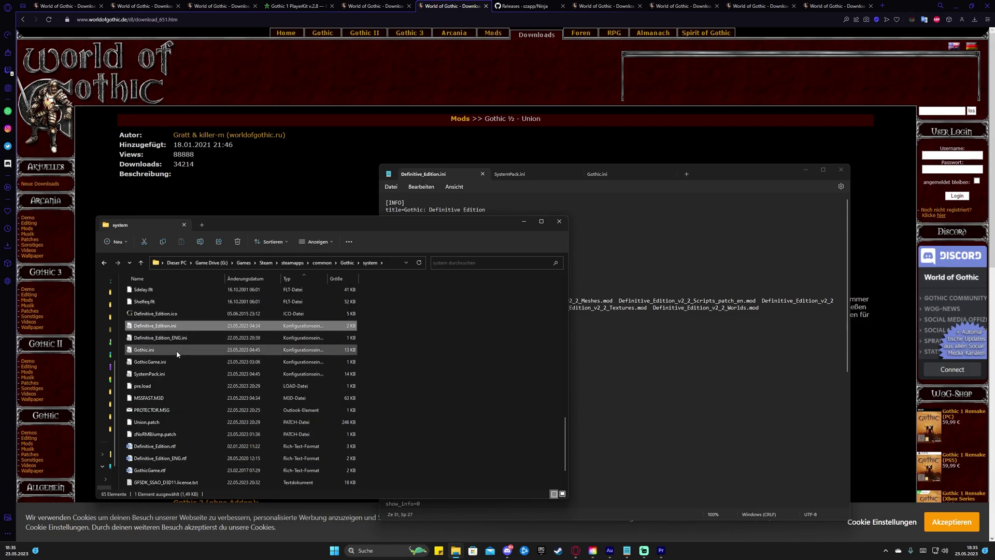
{"action": "left_click", "coordinate": [172, 374]}
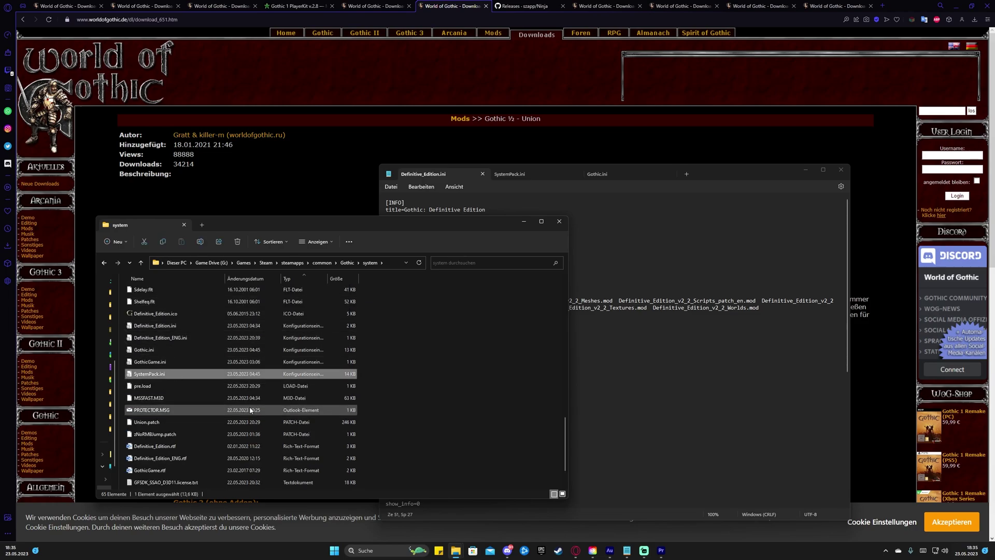
{"action": "left_click", "coordinate": [170, 327]}
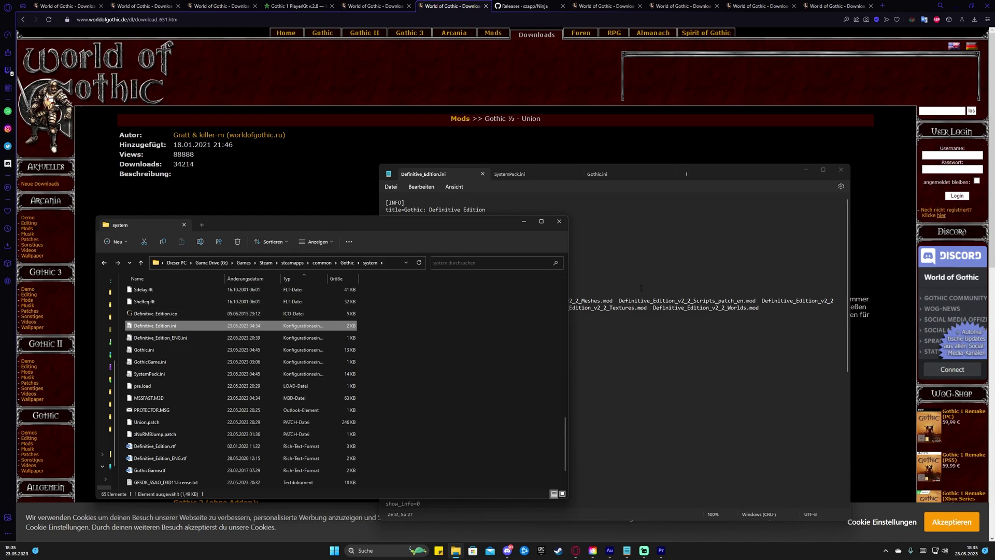
Search Definitive_Edition.ini for 'fps' and find FPS_Limit set to 240
{"action": "left_click", "coordinate": [474, 176]}
{"action": "key", "text": "ctrl+f"}
{"action": "type", "text": "fps"}
{"action": "scroll", "coordinate": [566, 293], "scroll_direction": "down", "scroll_amount": 1}
{"action": "left_click_drag", "start_coordinate": [389, 455], "coordinate": [477, 457]}
{"action": "key", "text": "Right"}
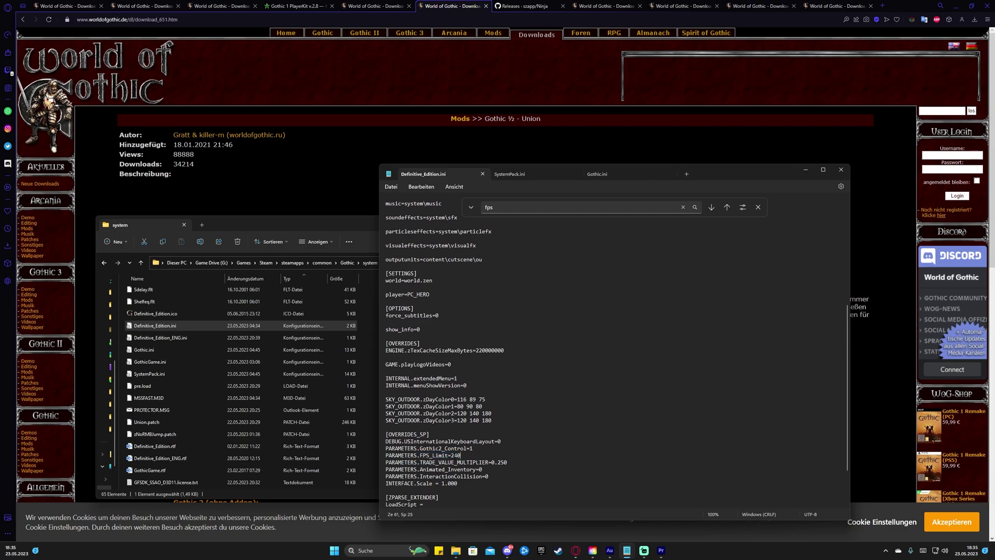
{"action": "key", "text": "shift+End"}
{"action": "left_click", "coordinate": [454, 455]}
{"action": "double_click", "coordinate": [454, 455]}
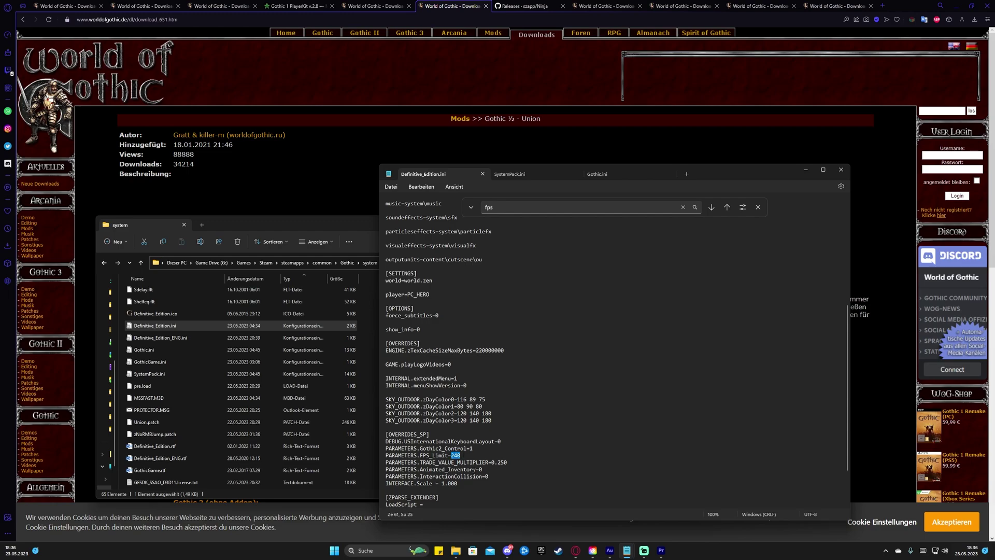
In SystemPack.ini, step through the 'fps' matches to FPS_Limit=0
{"action": "left_click", "coordinate": [530, 173]}
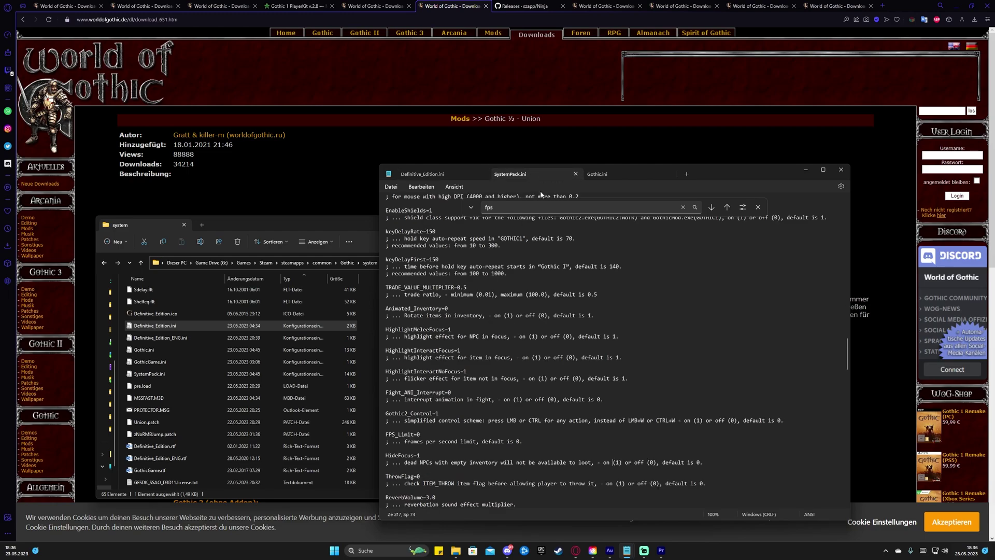
{"action": "left_click", "coordinate": [516, 208]}
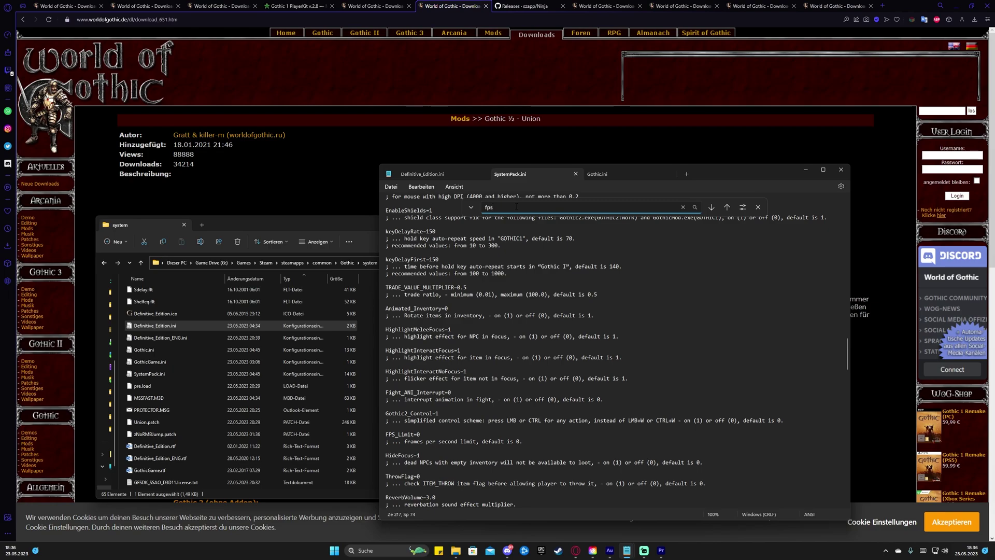
{"action": "key", "text": "Return"}
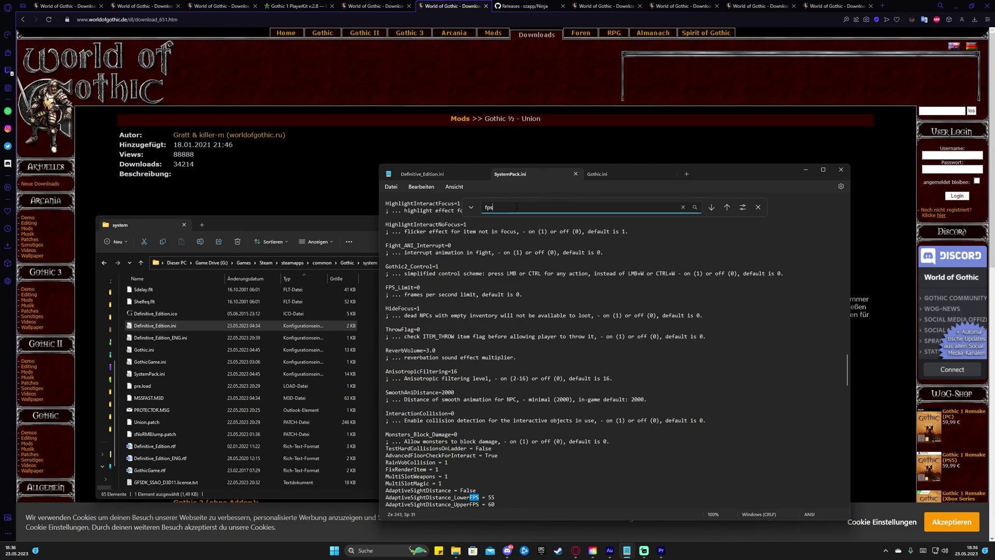
{"action": "left_click", "coordinate": [712, 207]}
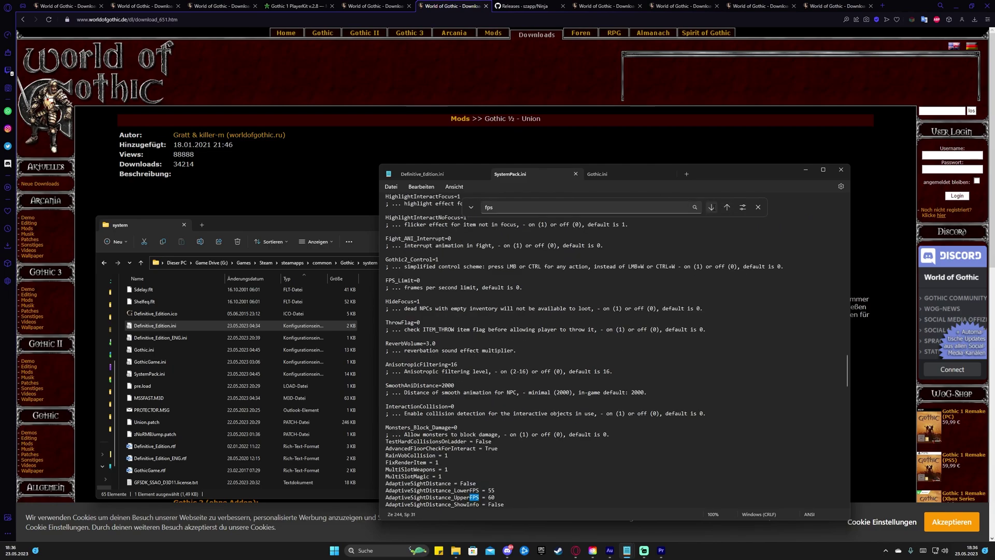
{"action": "left_click", "coordinate": [712, 207]}
{"action": "left_click", "coordinate": [712, 207]}
{"action": "left_click", "coordinate": [711, 207]}
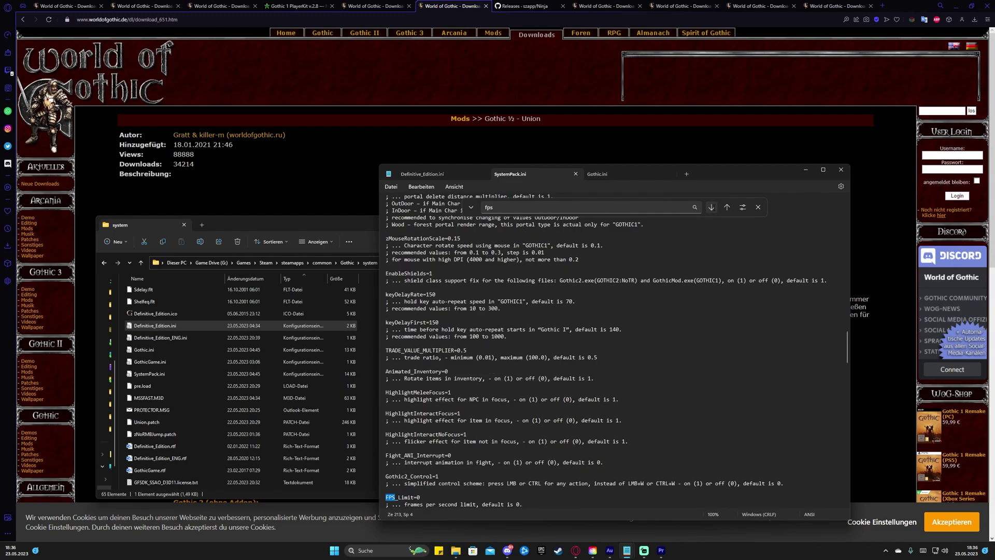
{"action": "scroll", "coordinate": [531, 385], "scroll_direction": "down", "scroll_amount": 3}
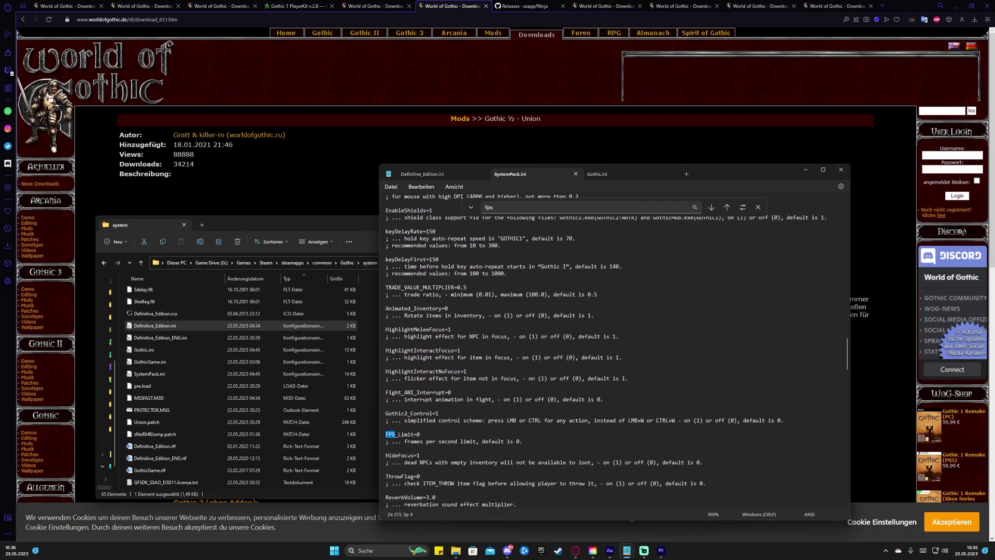
{"action": "double_click", "coordinate": [420, 434]}
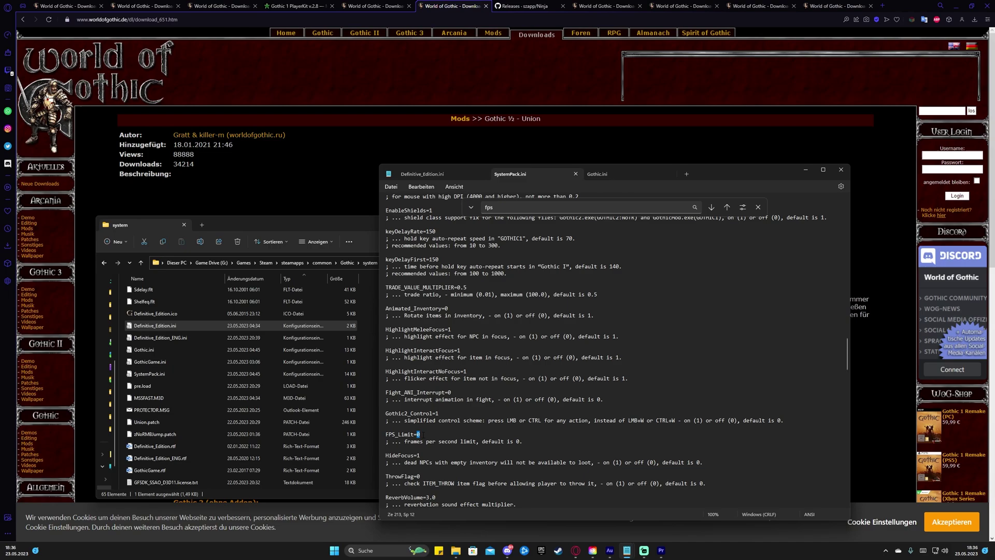
Inspect SystemPack.ini's HideFocus=1 setting and its explanation text
{"action": "left_click", "coordinate": [759, 207]}
{"action": "left_click", "coordinate": [432, 436]}
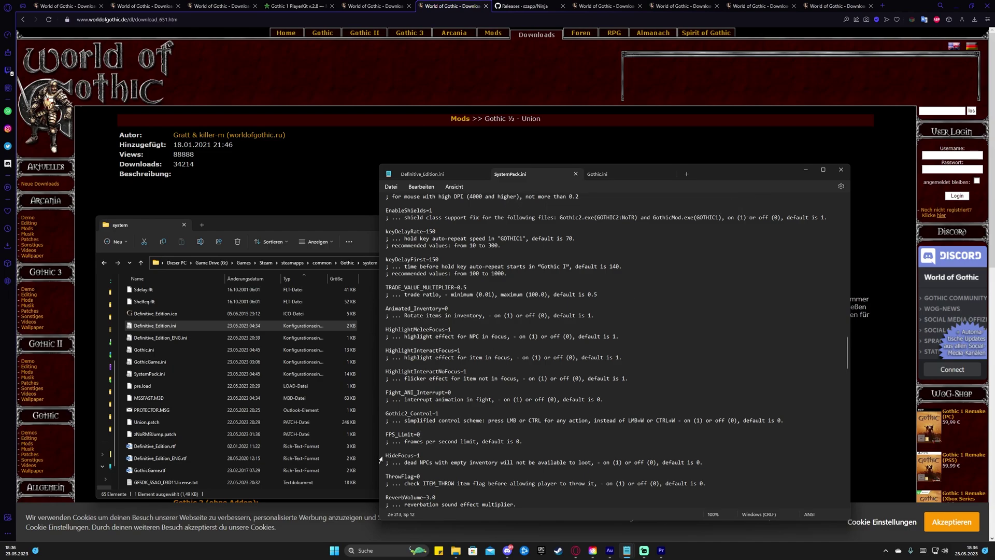
{"action": "left_click_drag", "start_coordinate": [386, 455], "coordinate": [563, 462]}
{"action": "left_click", "coordinate": [563, 462]}
{"action": "left_click_drag", "start_coordinate": [386, 455], "coordinate": [421, 454]}
{"action": "left_click", "coordinate": [422, 454]}
{"action": "double_click", "coordinate": [419, 455]}
{"action": "left_click_drag", "start_coordinate": [404, 462], "coordinate": [616, 462]}
{"action": "left_click", "coordinate": [635, 462]}
Review Gothic.ini's TICKRATE, PERMILLE and THRESHOLD settings
{"action": "left_click", "coordinate": [617, 176]}
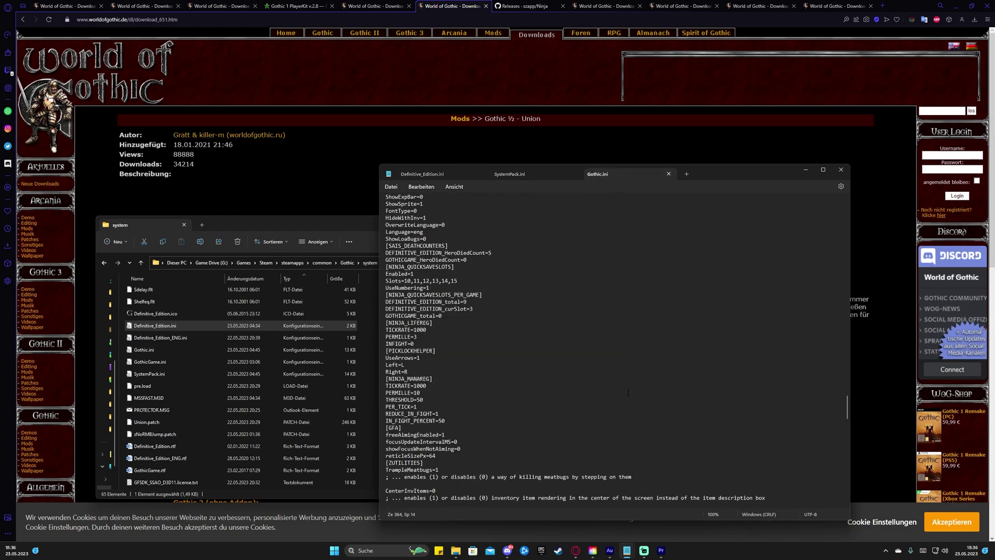
{"action": "scroll", "coordinate": [628, 392], "scroll_direction": "up", "scroll_amount": 1}
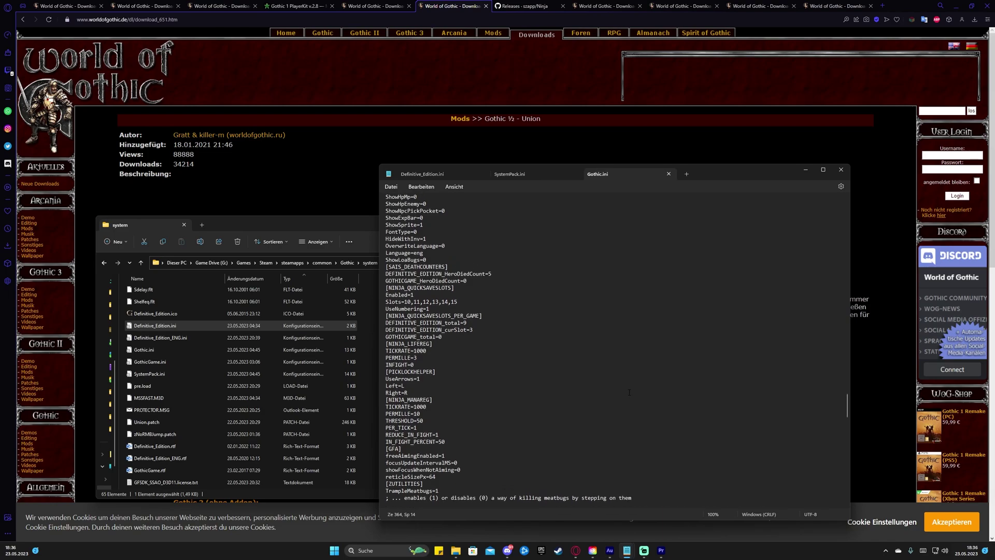
{"action": "scroll", "coordinate": [571, 367], "scroll_direction": "up", "scroll_amount": 1}
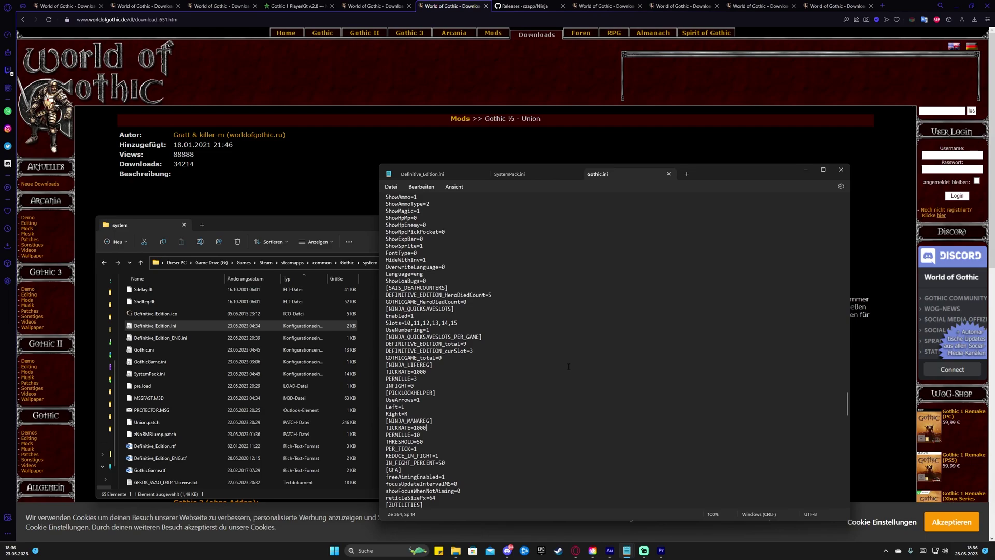
{"action": "scroll", "coordinate": [568, 367], "scroll_direction": "up", "scroll_amount": 2}
{"action": "scroll", "coordinate": [464, 379], "scroll_direction": "down", "scroll_amount": 4}
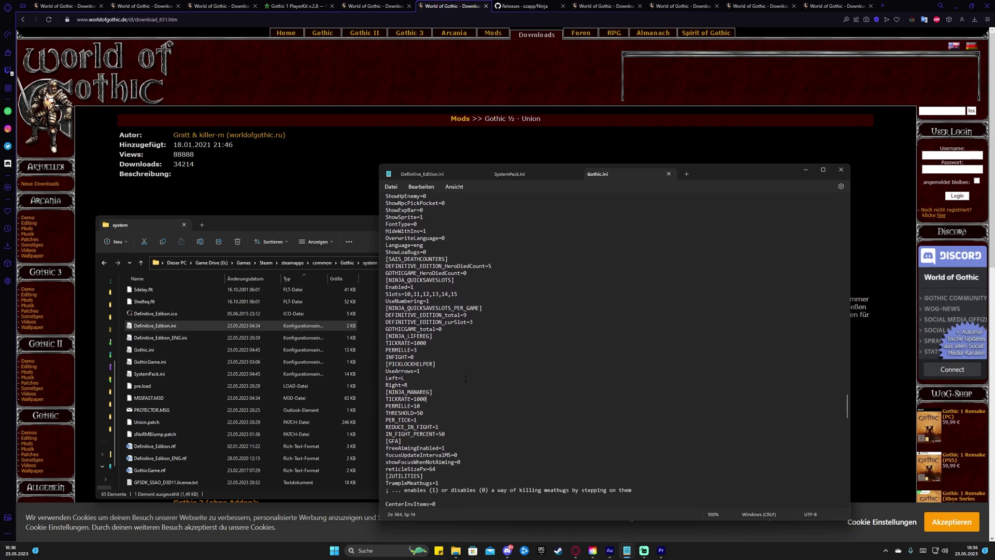
{"action": "left_click", "coordinate": [415, 393]}
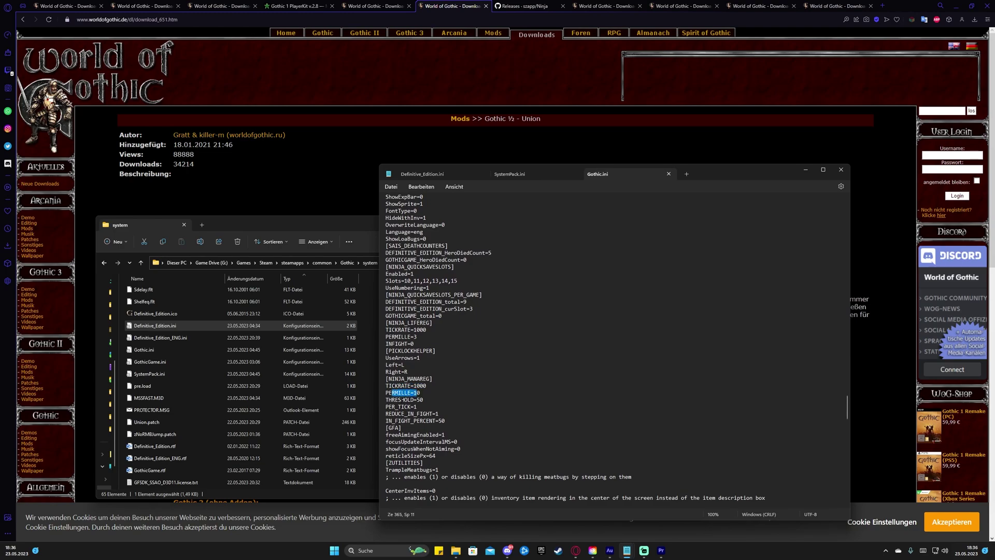
{"action": "left_click_drag", "start_coordinate": [395, 400], "coordinate": [420, 400]}
{"action": "left_click", "coordinate": [430, 406]}
Check UNION_QUICKLOOT's Key=MOUSE_BUTTONRIGHT value in Gothic.ini
{"action": "left_click_drag", "start_coordinate": [848, 407], "coordinate": [848, 489]}
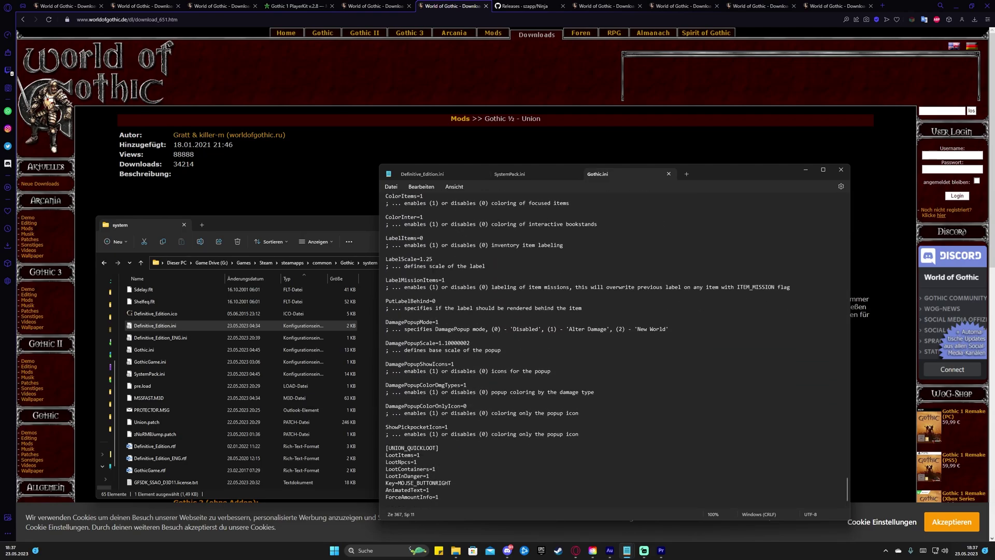
{"action": "left_click_drag", "start_coordinate": [398, 482], "coordinate": [453, 484]}
{"action": "left_click", "coordinate": [454, 483]}
{"action": "scroll", "coordinate": [468, 468], "scroll_direction": "up", "scroll_amount": 15}
{"action": "scroll", "coordinate": [497, 448], "scroll_direction": "up", "scroll_amount": 15}
{"action": "scroll", "coordinate": [493, 440], "scroll_direction": "down", "scroll_amount": 5}
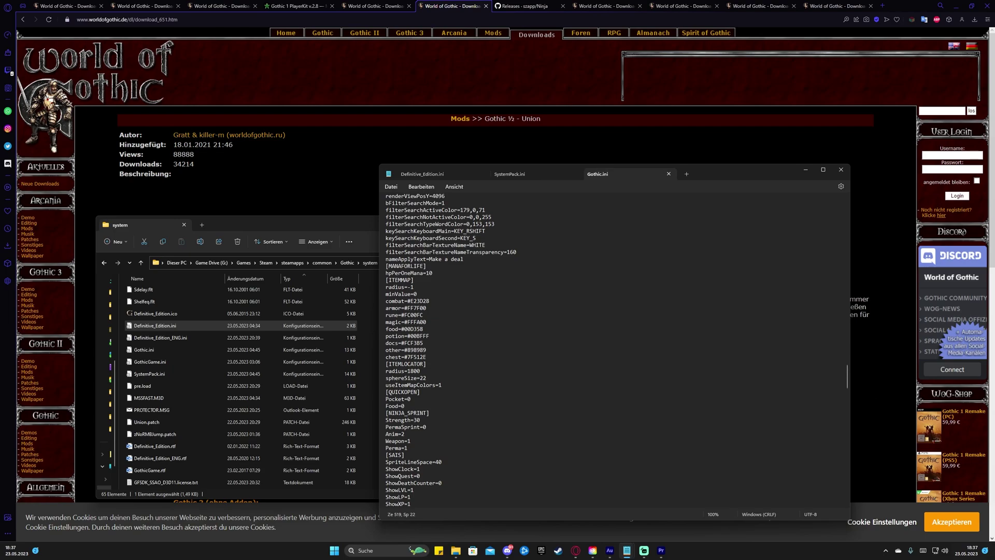
Create a new Textdokument in Gothic's system folder and delete the older empty one
{"action": "left_click", "coordinate": [431, 174]}
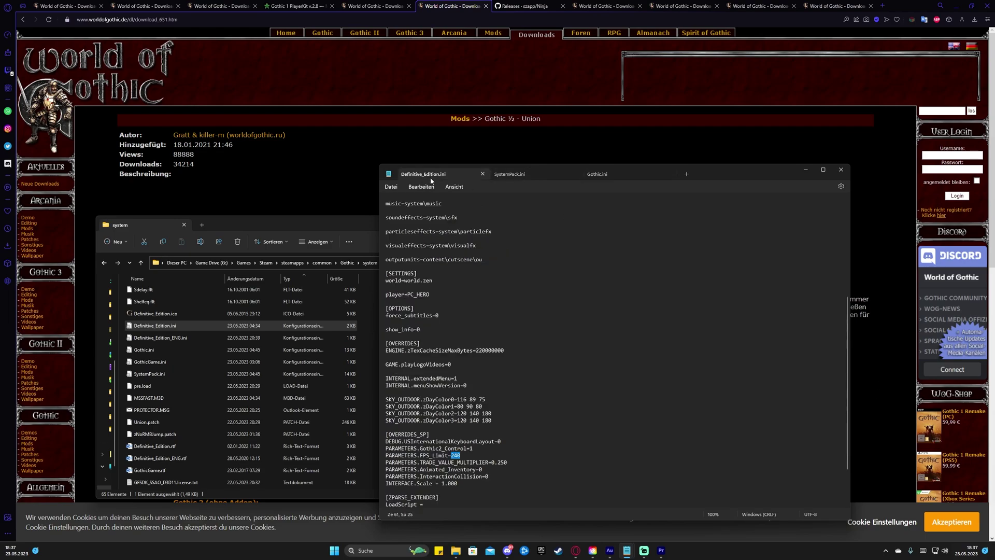
{"action": "left_click", "coordinate": [252, 221]}
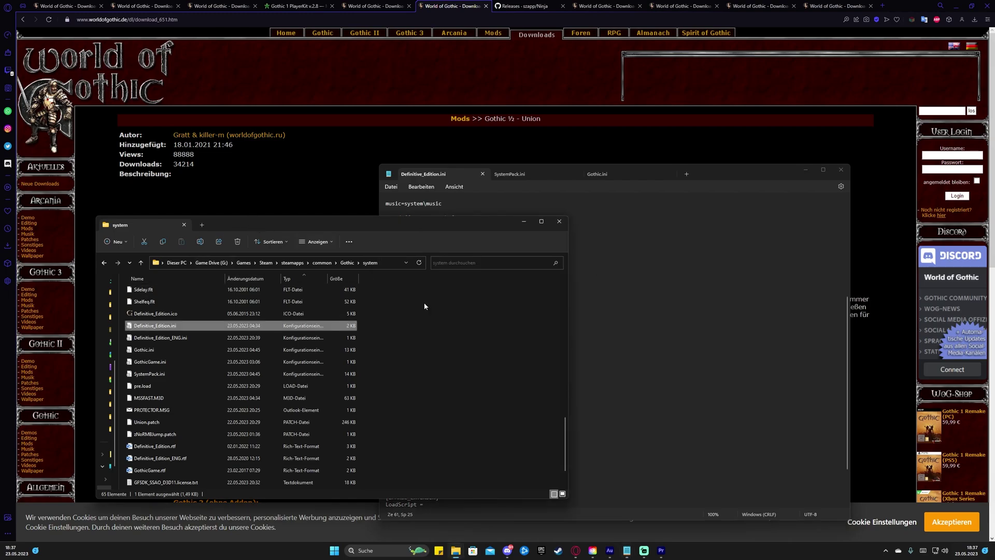
{"action": "left_click", "coordinate": [478, 333]}
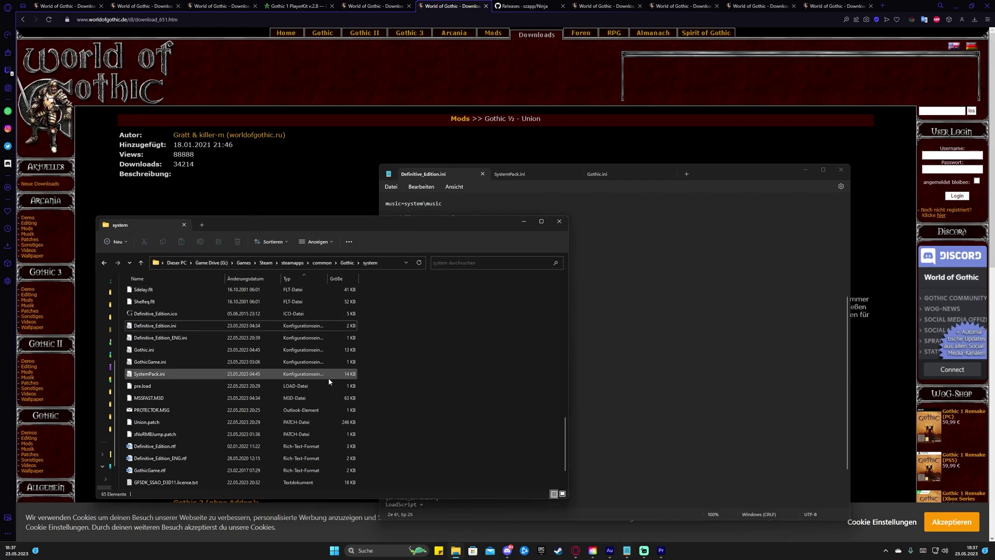
{"action": "scroll", "coordinate": [421, 386], "scroll_direction": "down", "scroll_amount": 1}
{"action": "right_click", "coordinate": [408, 346]}
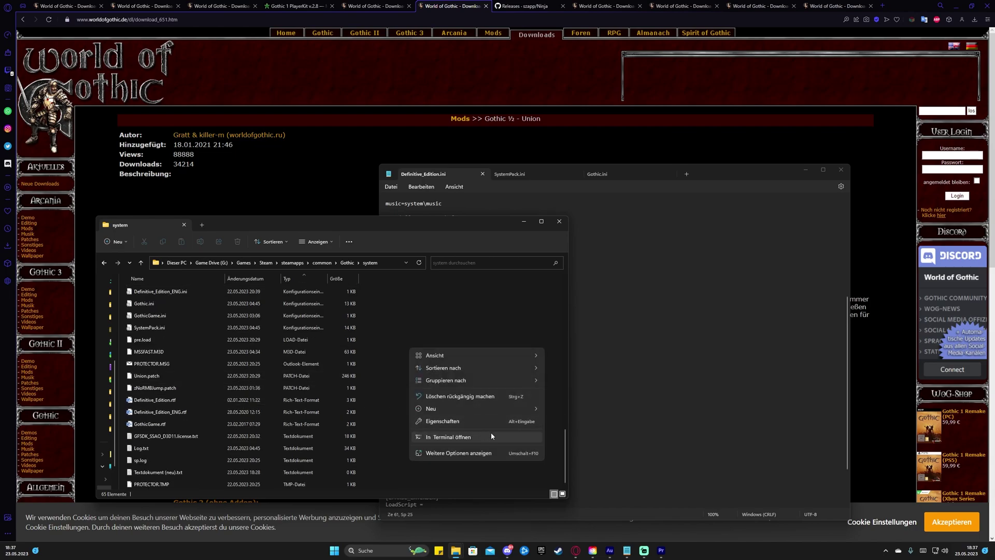
{"action": "left_click", "coordinate": [405, 365]}
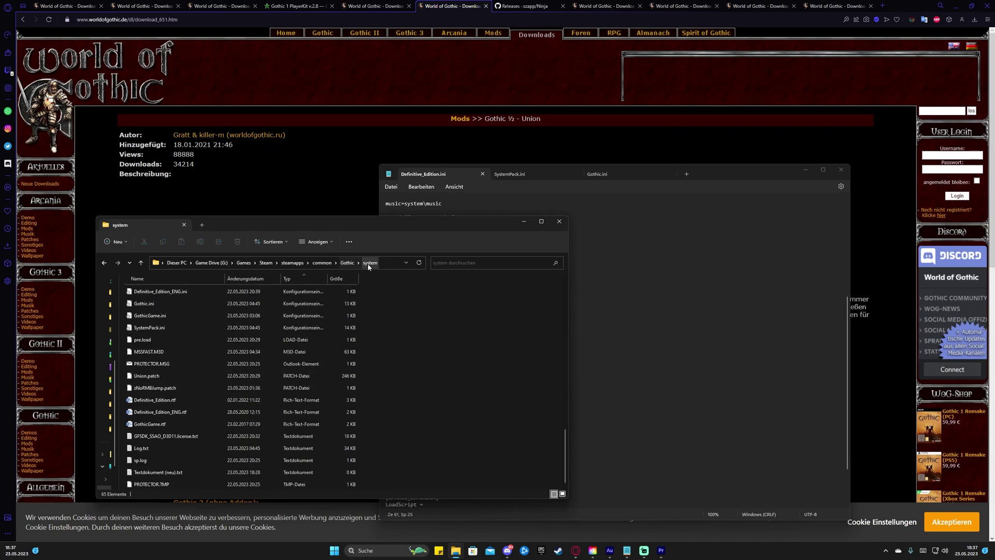
{"action": "right_click", "coordinate": [441, 326]}
{"action": "mouse_move", "coordinate": [471, 390]}
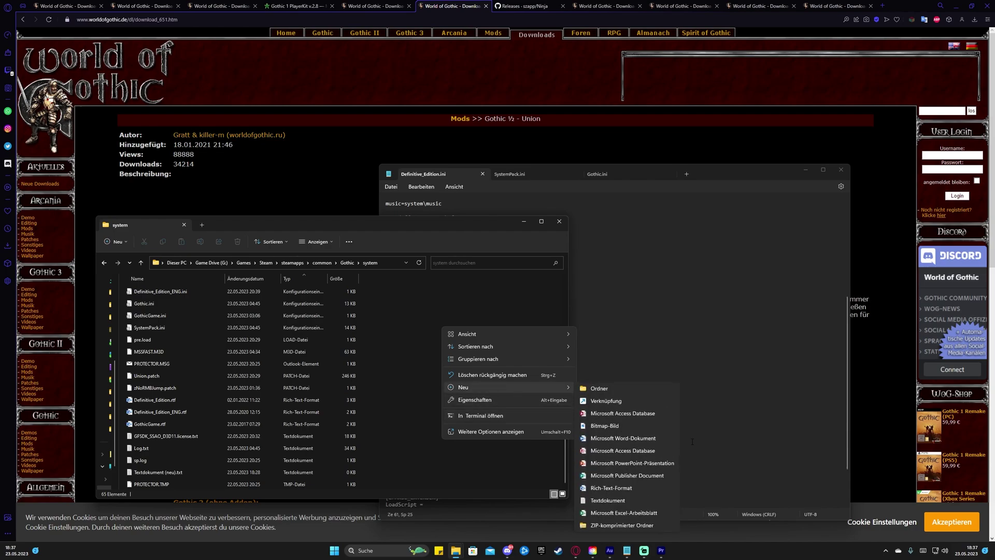
{"action": "left_click", "coordinate": [619, 500]}
{"action": "left_click", "coordinate": [371, 475]}
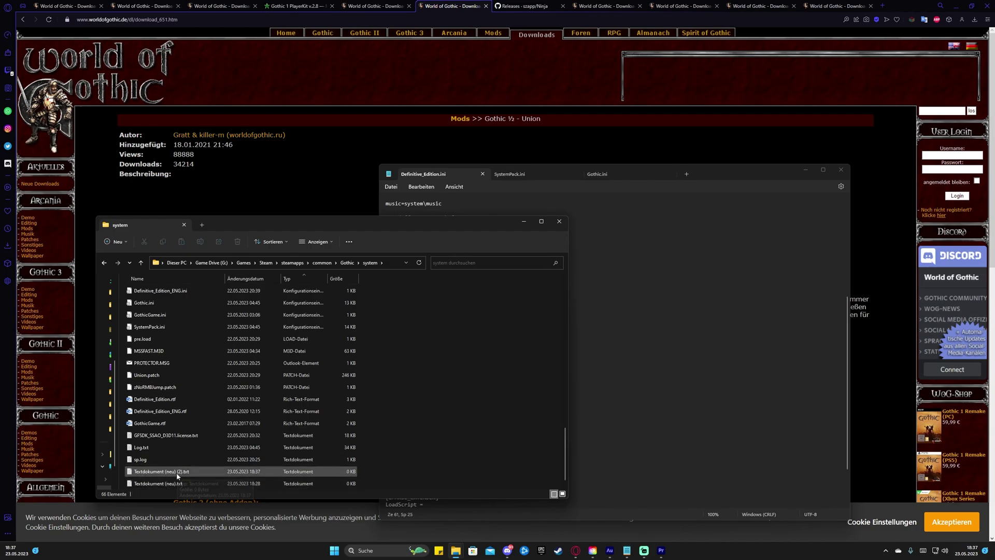
{"action": "left_click", "coordinate": [223, 481]}
{"action": "key", "text": "Delete"}
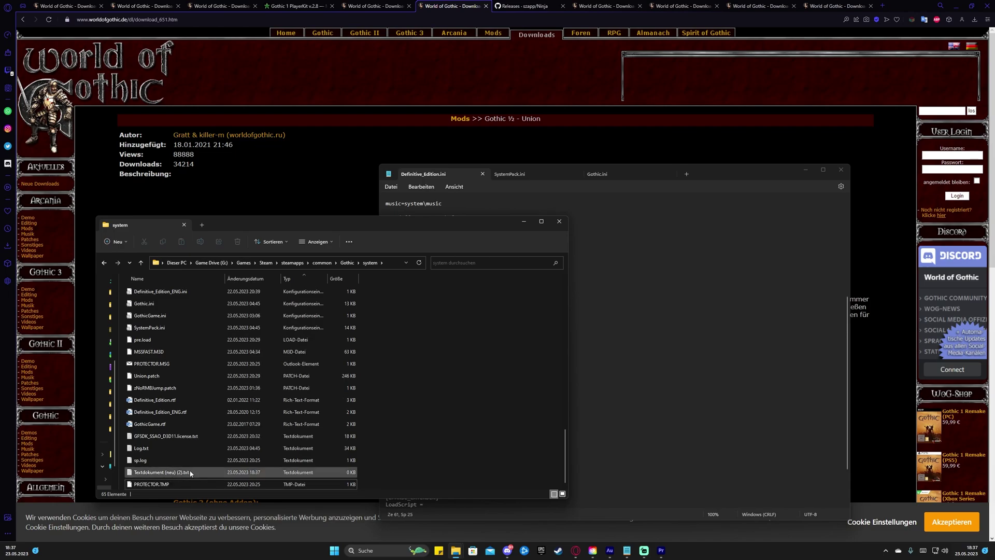
Open the new text document, paste the five-line engine patch code and select it
{"action": "key", "text": "Return"}
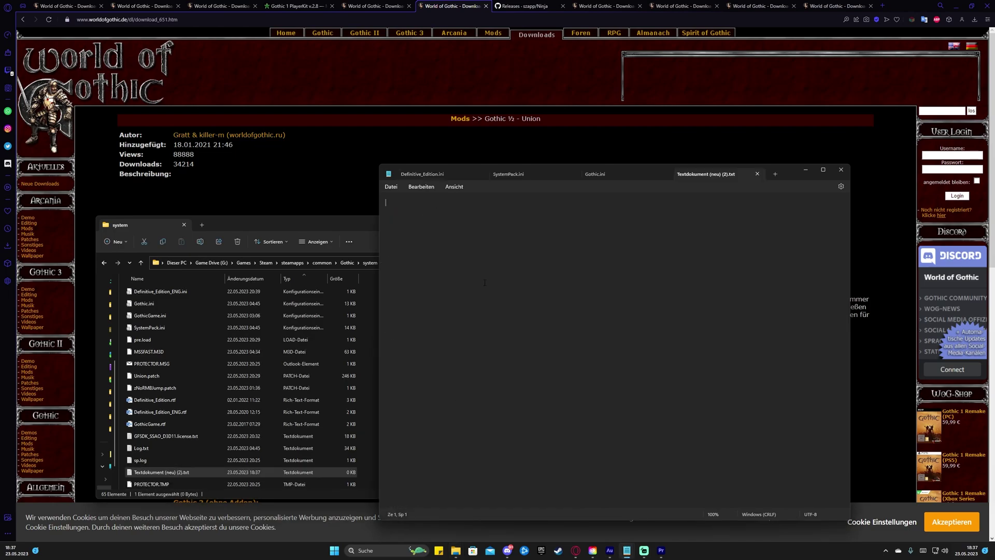
{"action": "type", "text": "#engine [G1]     #patch [zNoRMBJump]         HEX @0x004C8092 = 'EB'     #/patch #/engine"}
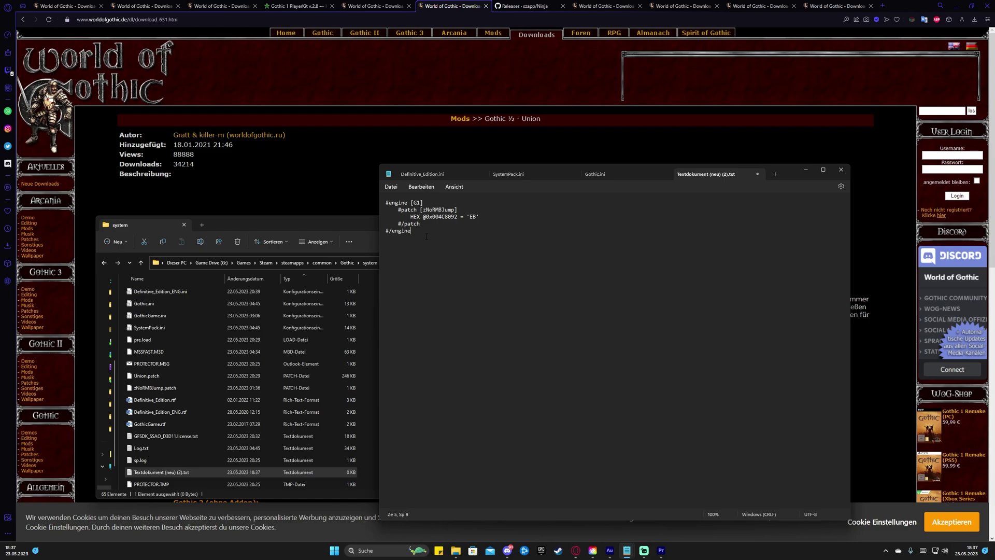
{"action": "left_click_drag", "start_coordinate": [427, 236], "coordinate": [386, 202]}
{"action": "left_click", "coordinate": [482, 253]}
{"action": "key", "text": "ctrl+a"}
{"action": "left_click", "coordinate": [450, 241]}
{"action": "left_click_drag", "start_coordinate": [427, 235], "coordinate": [381, 197]}
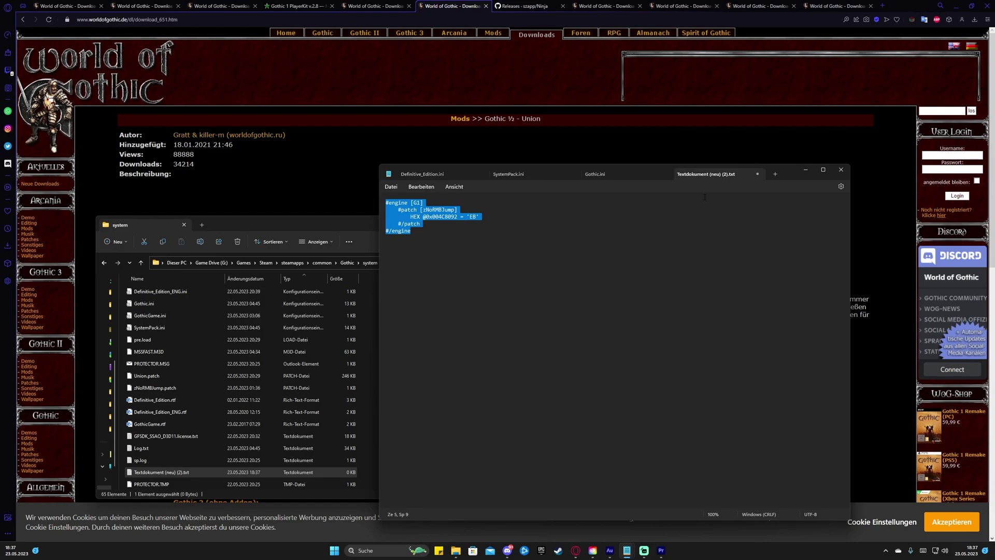
Close the document without saving, delete it, and check zNoRMBJump.patch in the folder
{"action": "left_click", "coordinate": [757, 174]}
{"action": "left_click", "coordinate": [615, 366]}
{"action": "left_click", "coordinate": [806, 169]}
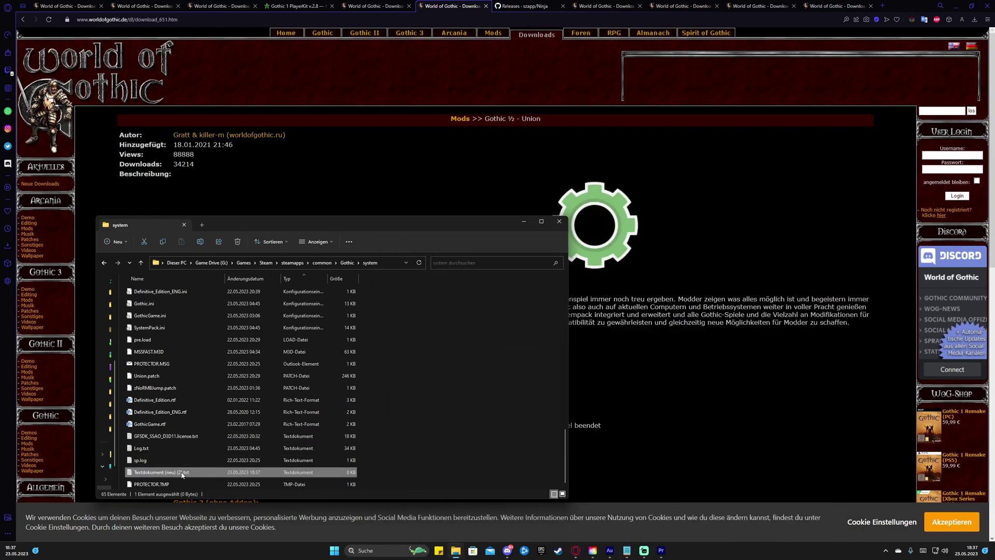
{"action": "key", "text": "Delete"}
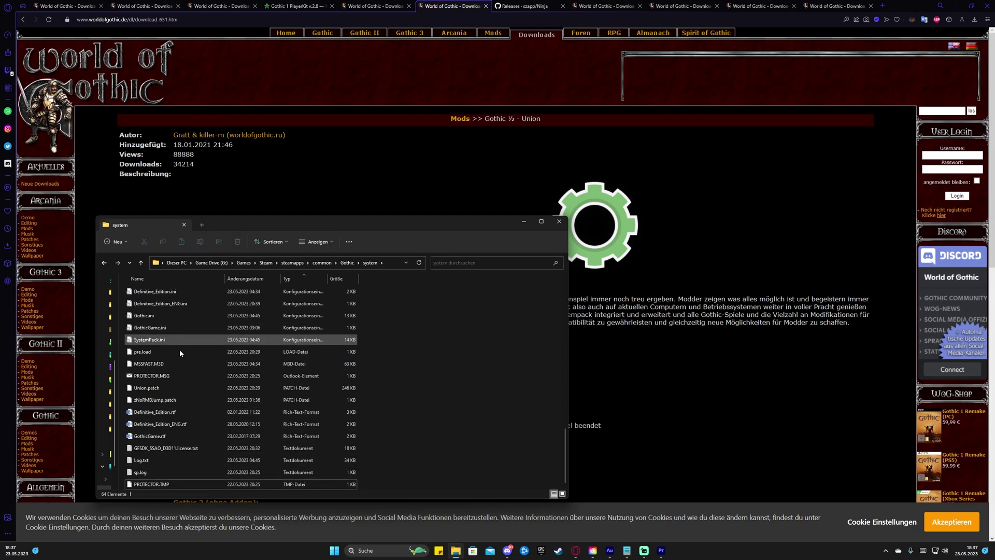
{"action": "left_click", "coordinate": [205, 402]}
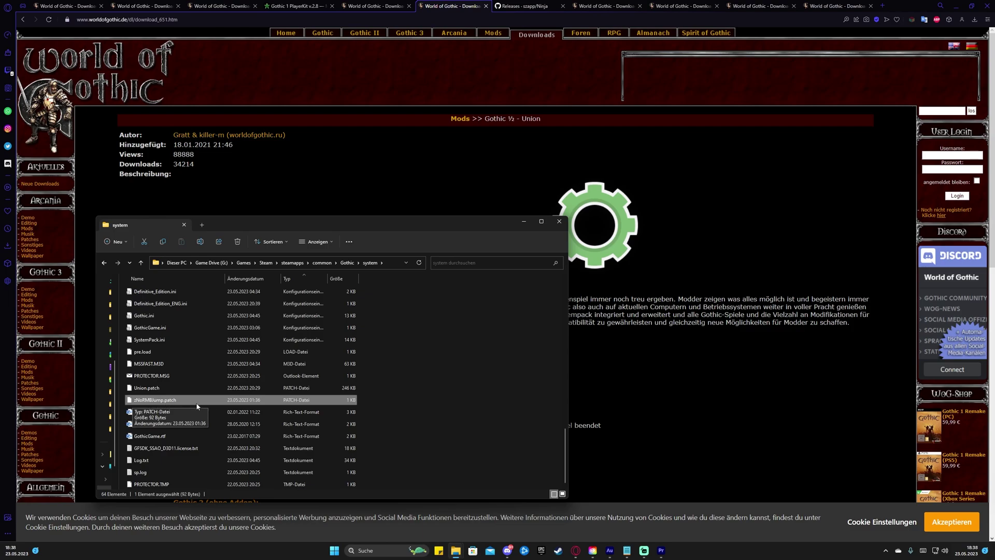
{"action": "left_click", "coordinate": [417, 418]}
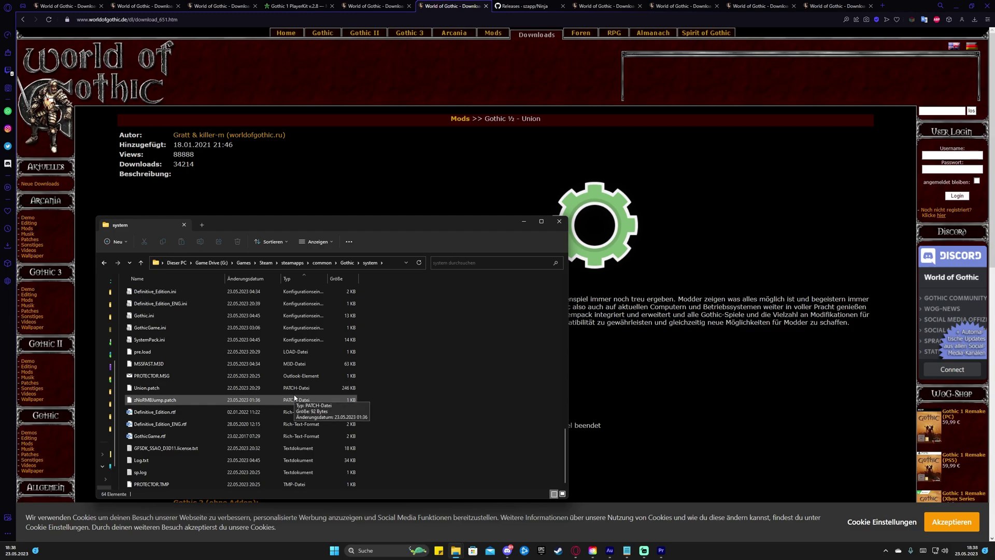
Find 'nodirectx' in SystemPack.ini and change NoDirectXAxisMode to 1
{"action": "left_click", "coordinate": [627, 550]}
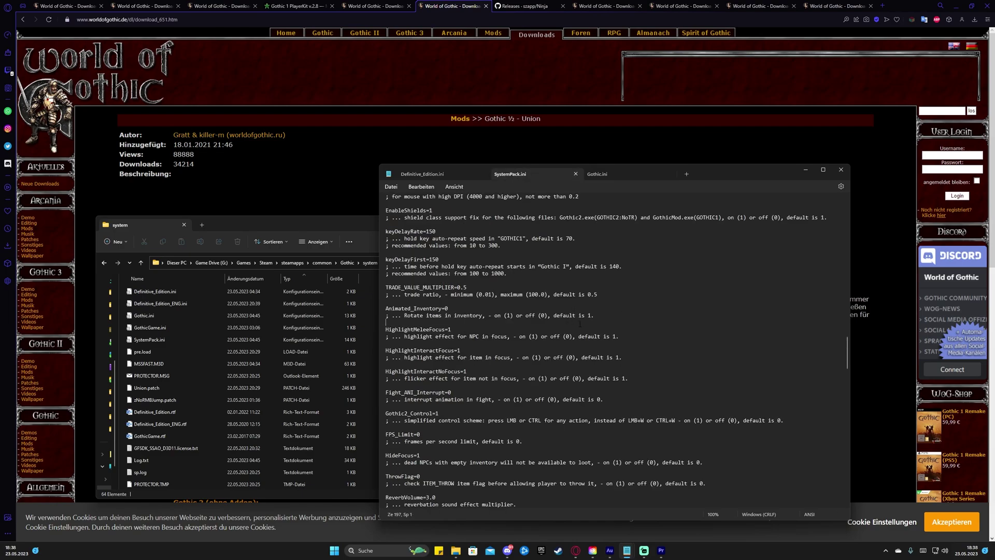
{"action": "key", "text": "ctrl+f"}
{"action": "type", "text": "nod"}
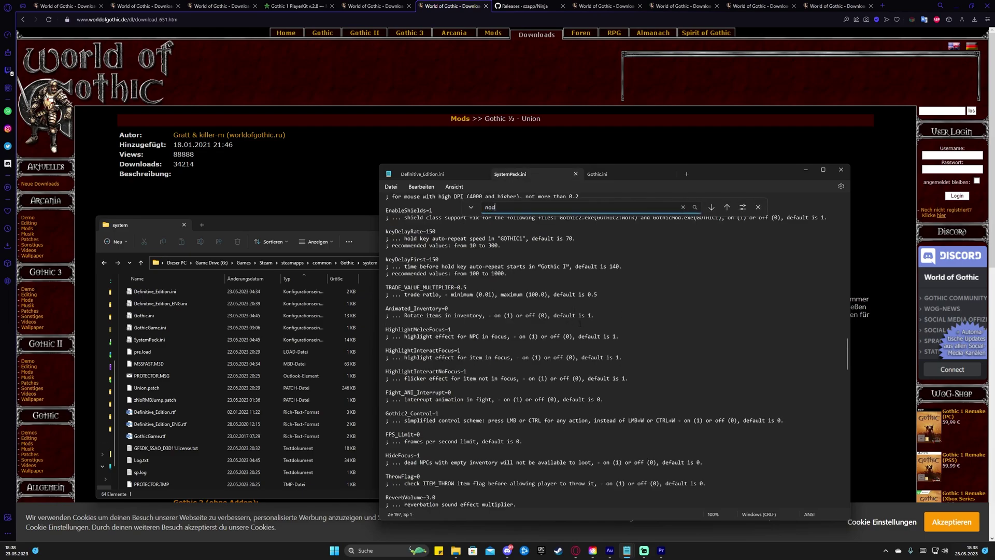
{"action": "type", "text": "irectx"}
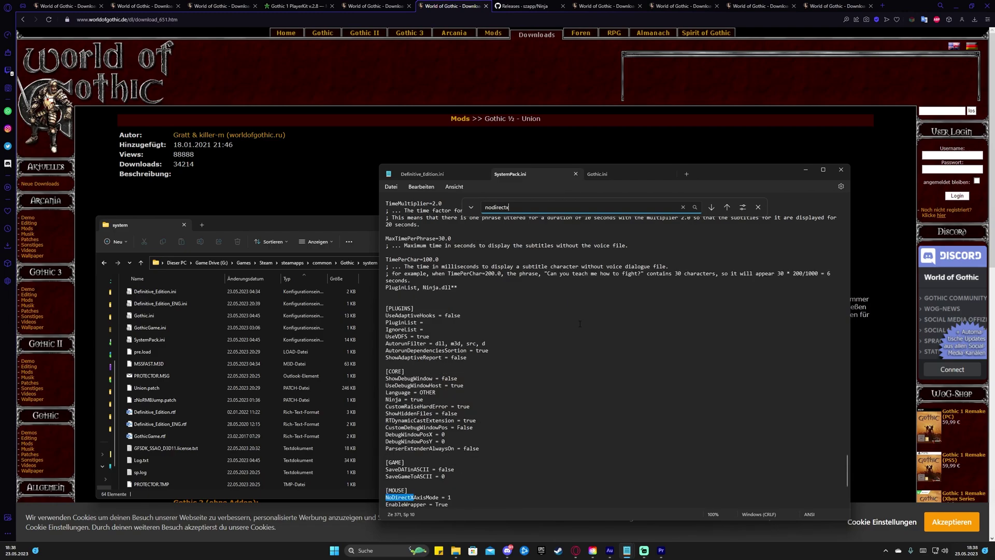
{"action": "scroll", "coordinate": [553, 354], "scroll_direction": "down", "scroll_amount": 2}
{"action": "left_click", "coordinate": [399, 462]}
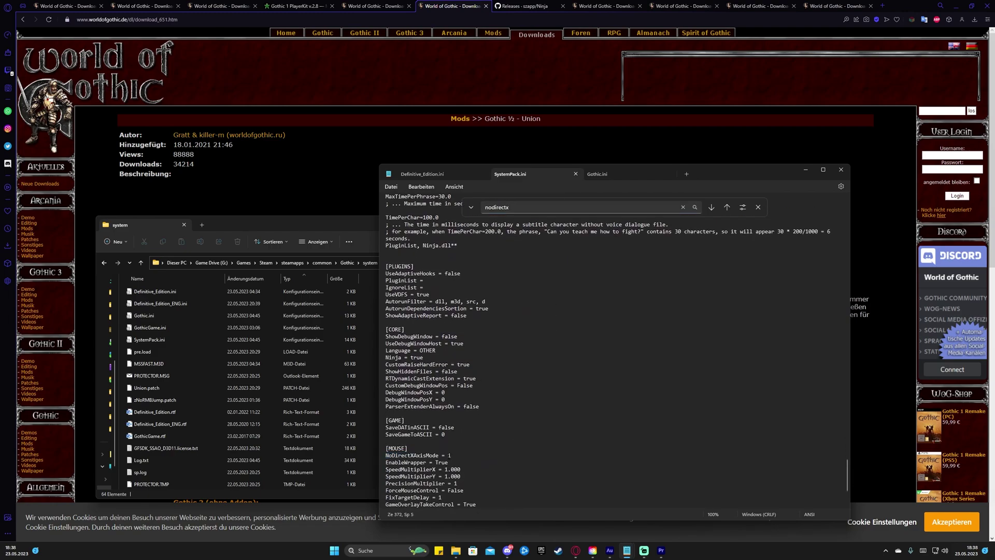
{"action": "double_click", "coordinate": [449, 455]}
{"action": "type", "text": "1"}
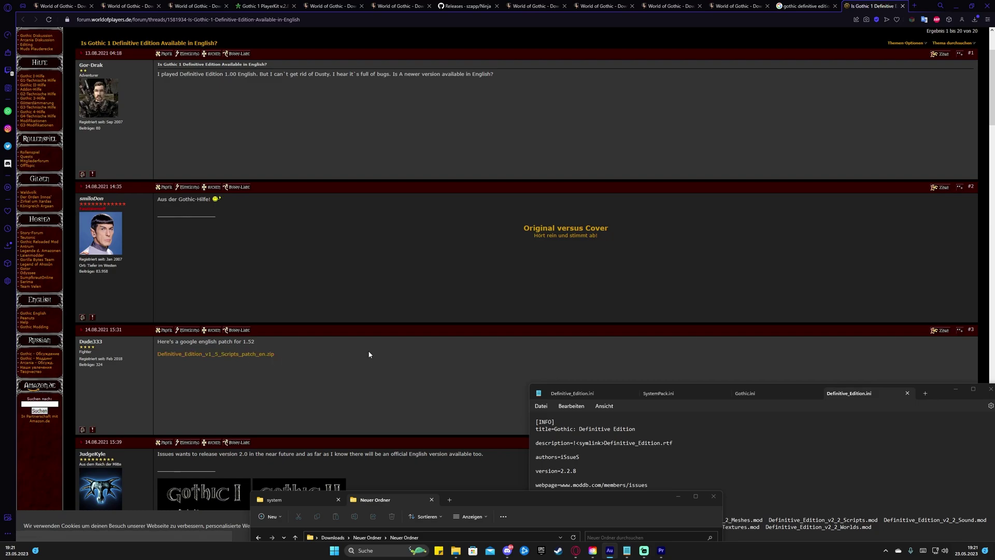
Rename the English scripts patch file in the Google-English Patch folder to its v2_2 name
{"action": "left_click_drag", "start_coordinate": [569, 497], "coordinate": [570, 152]}
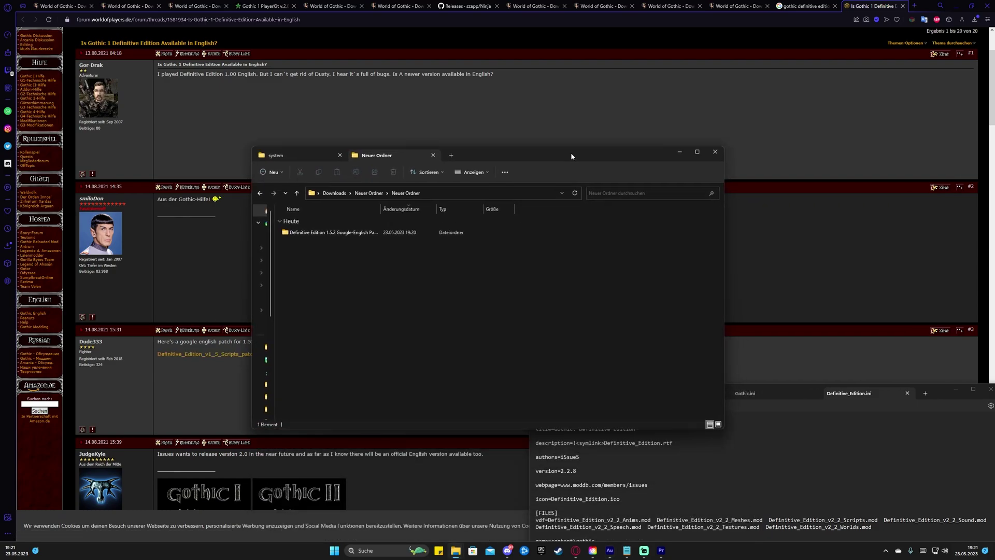
{"action": "double_click", "coordinate": [326, 233]}
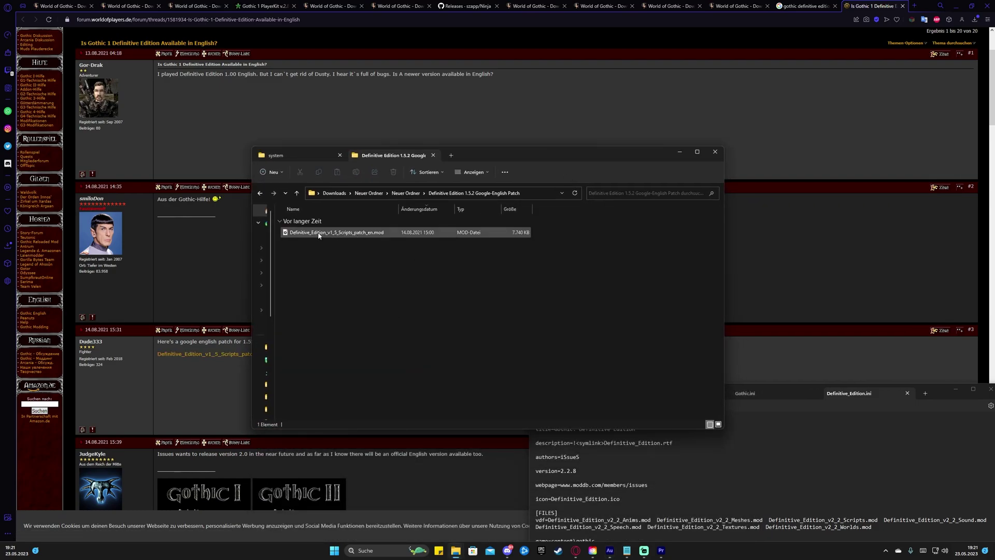
{"action": "left_click", "coordinate": [389, 236]}
{"action": "right_click", "coordinate": [345, 237]}
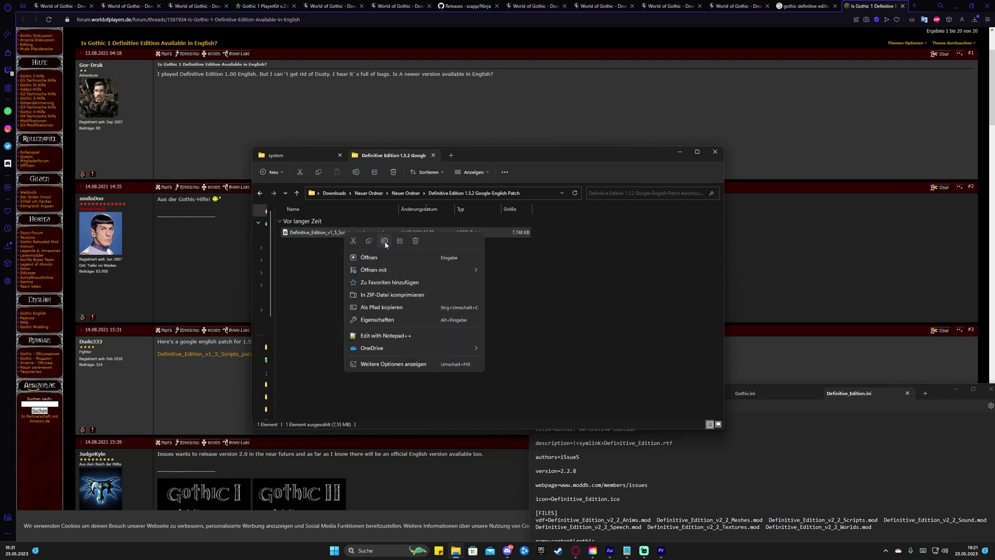
{"action": "left_click", "coordinate": [386, 239]}
{"action": "left_click", "coordinate": [328, 233]}
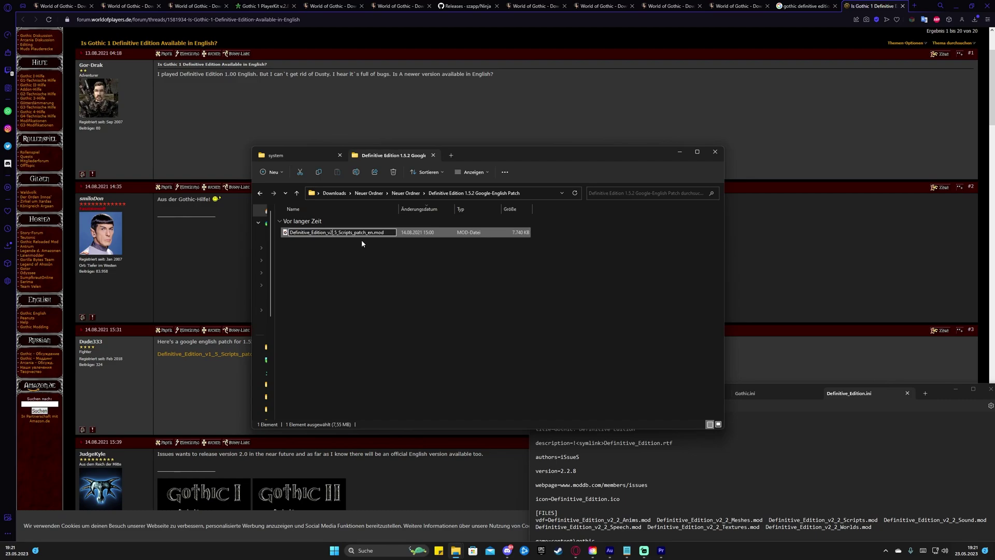
{"action": "type", "text": "2"}
{"action": "left_click", "coordinate": [369, 260]}
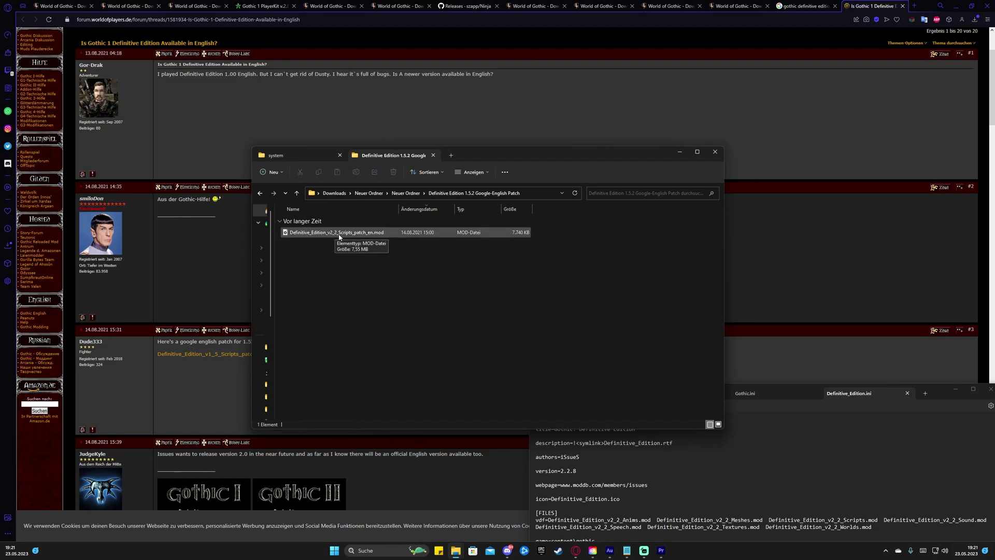
{"action": "left_click", "coordinate": [377, 233]}
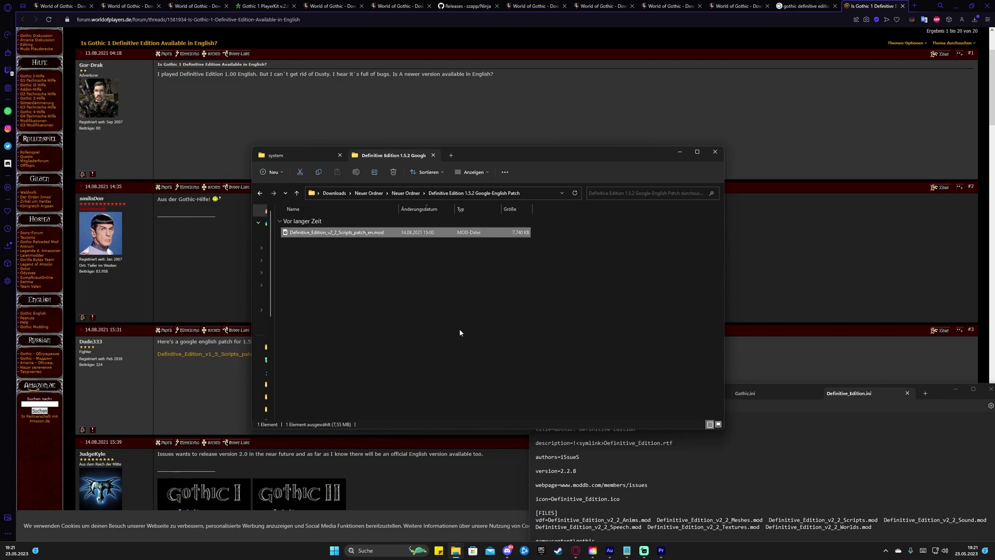
Confirm Scripts_patch_en.mod is in Gothic\Data\ModVDF, then minimize Explorer and center Notepad
{"action": "left_click", "coordinate": [306, 158]}
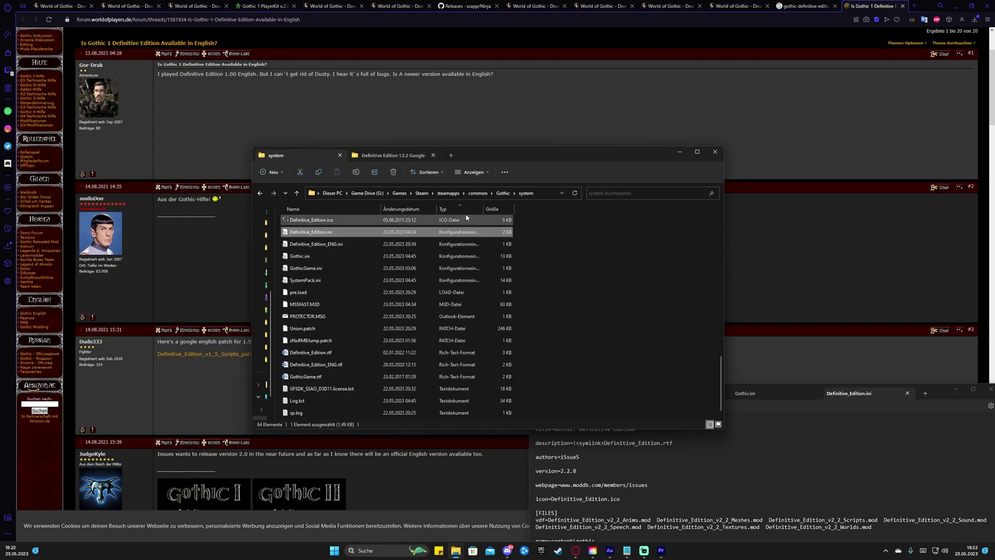
{"action": "left_click", "coordinate": [503, 193]}
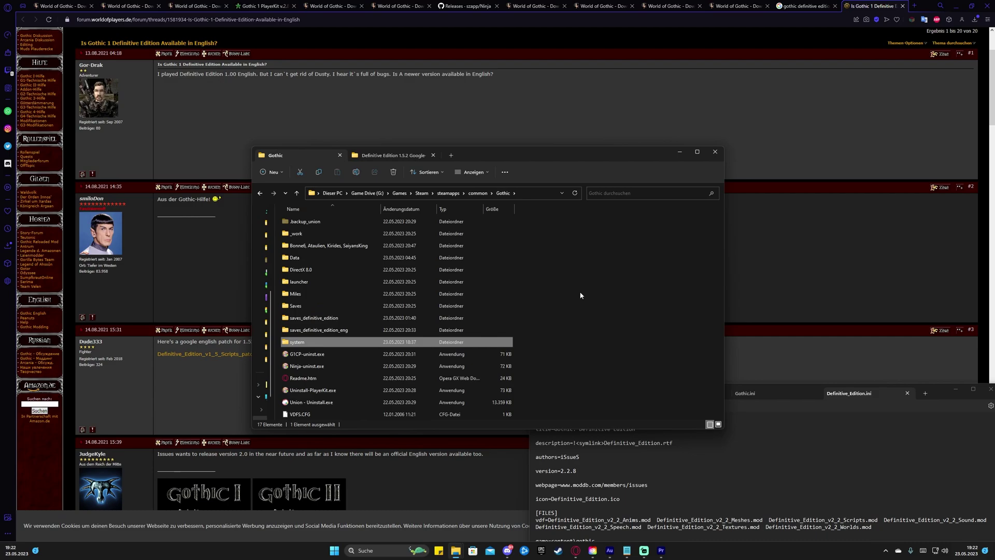
{"action": "double_click", "coordinate": [302, 259]}
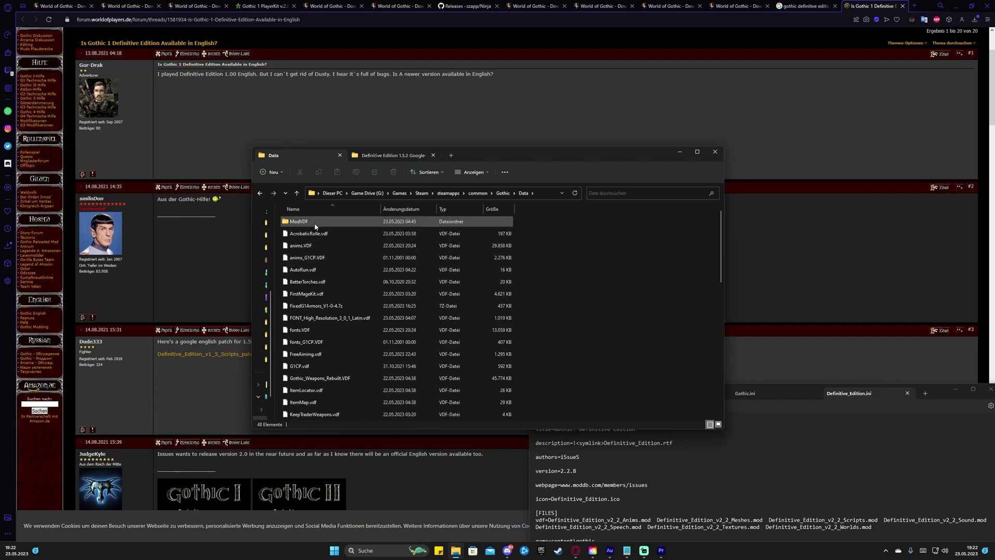
{"action": "double_click", "coordinate": [315, 226]}
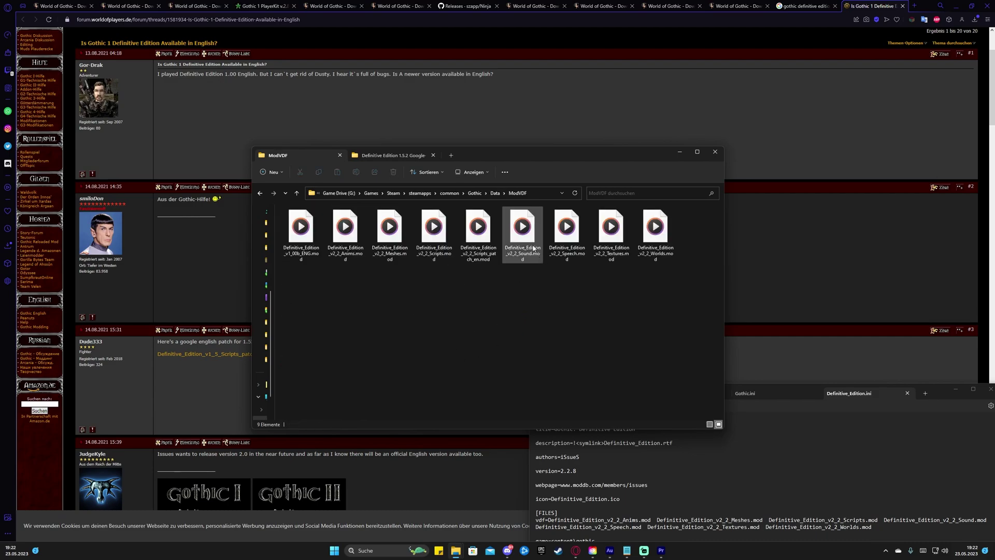
{"action": "left_click", "coordinate": [488, 257]}
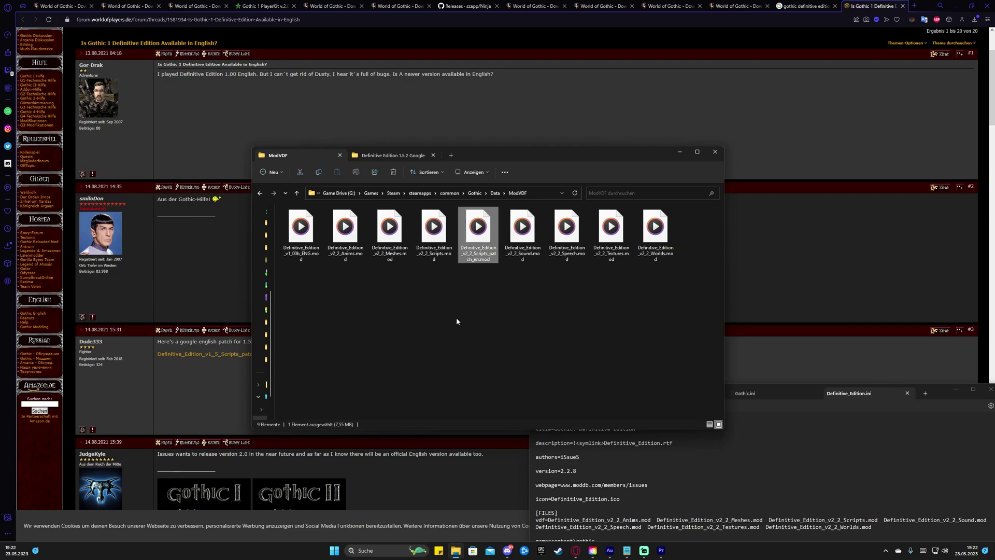
{"action": "left_click", "coordinate": [405, 155]}
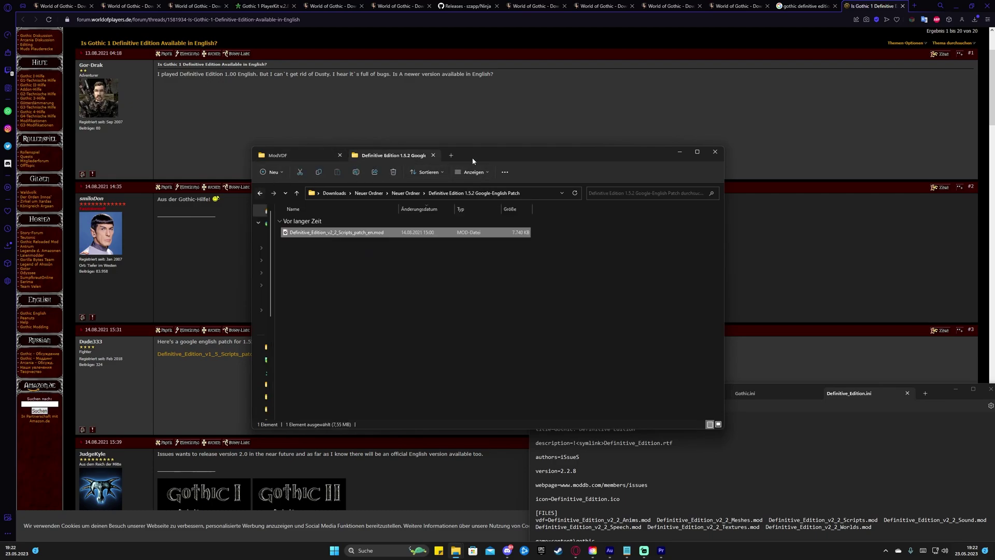
{"action": "left_click", "coordinate": [680, 151]}
{"action": "left_click_drag", "start_coordinate": [917, 396], "coordinate": [696, 129]}
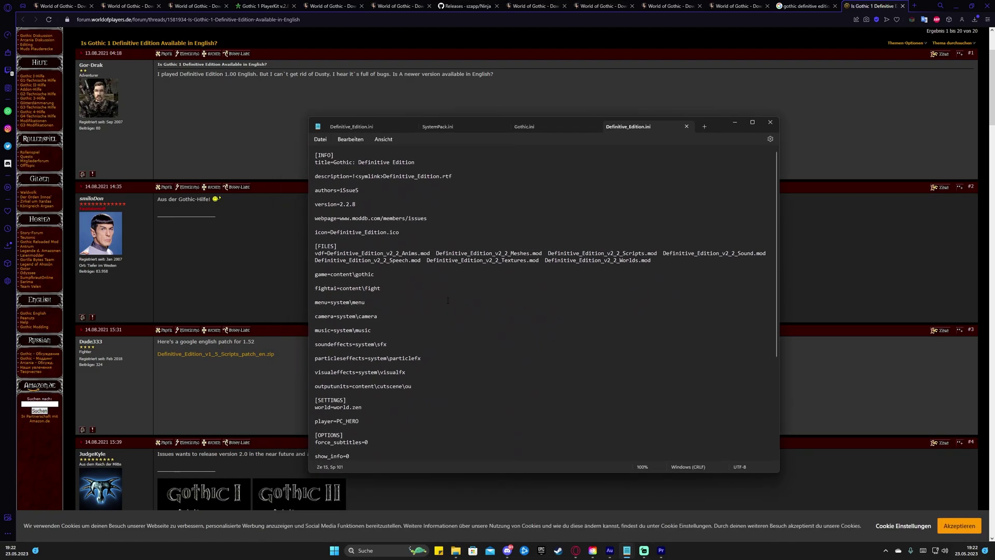
Replace Scripts.mod on the vdf line with Definitive_Edition_v2_2_Scripts_patch_en.mod
{"action": "left_click_drag", "start_coordinate": [548, 253], "coordinate": [657, 253]}
{"action": "type", "text": "Definitive_Edition_v2_2_Scripts_patch_en.mod"}
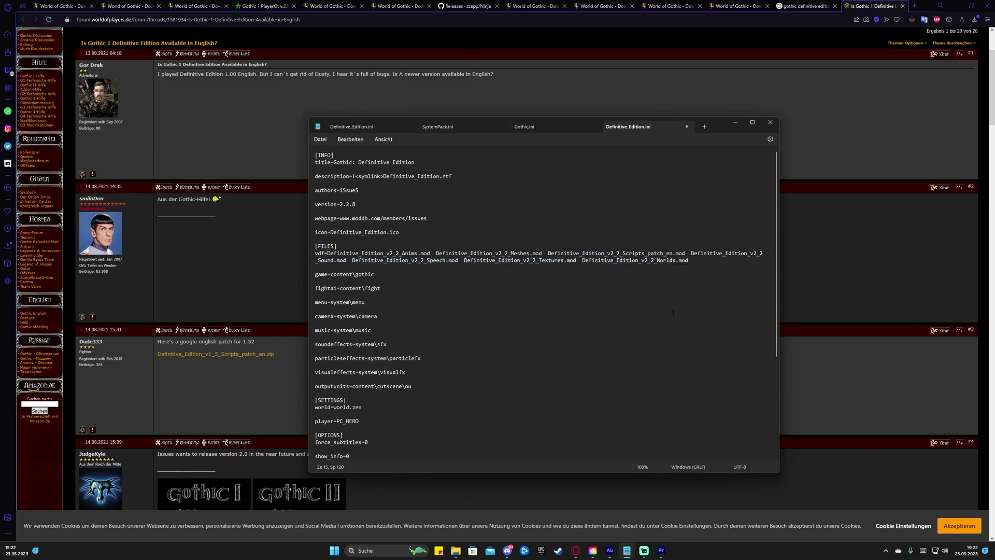
{"action": "left_click_drag", "start_coordinate": [548, 253], "coordinate": [673, 253]}
{"action": "left_click", "coordinate": [682, 253]}
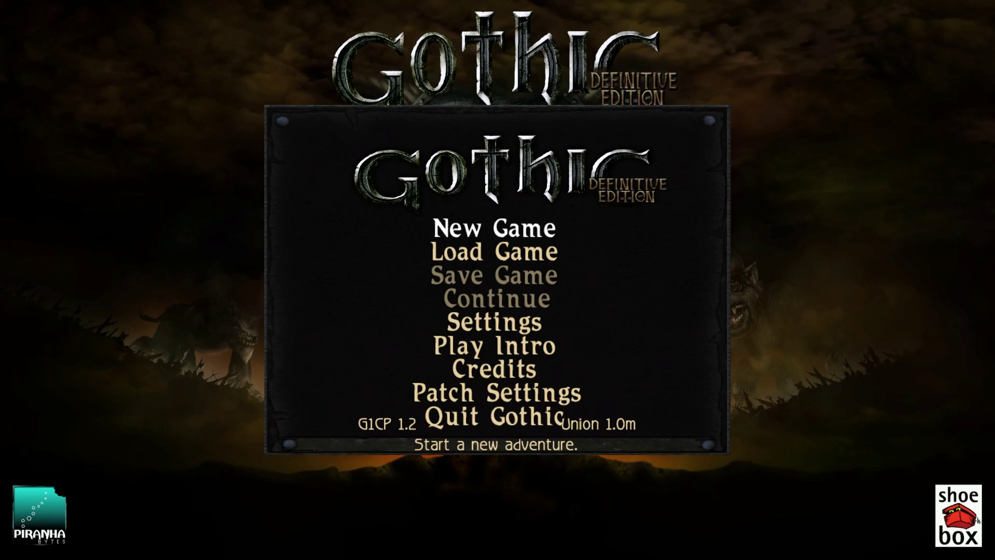
Browse Patch Settings > Quick Open and the Video settings, then bring up the GD3D11 renderer settings with F11
{"action": "key", "text": "Up"}
{"action": "key", "text": "Up"}
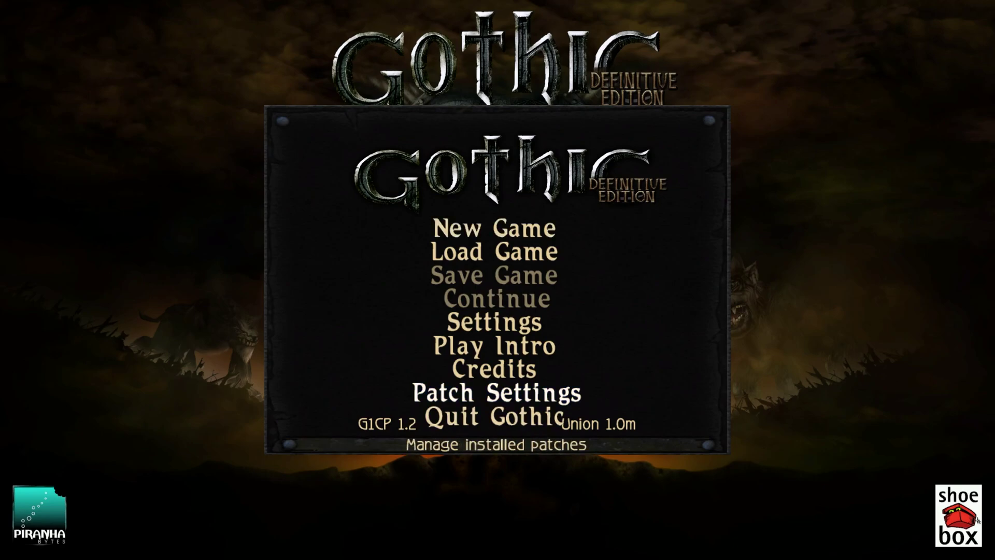
{"action": "key", "text": "Return"}
{"action": "key", "text": "Return"}
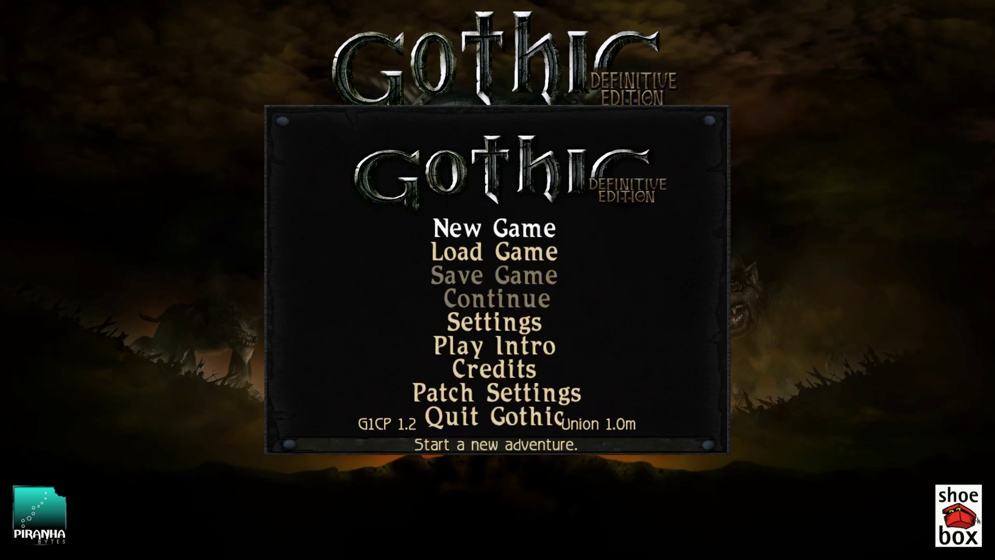
{"action": "key", "text": "Up"}
{"action": "key", "text": "Up"}
{"action": "key", "text": "Up"}
{"action": "key", "text": "Up"}
{"action": "key", "text": "Up"}
{"action": "key", "text": "Return"}
{"action": "key", "text": "Up"}
{"action": "key", "text": "Up"}
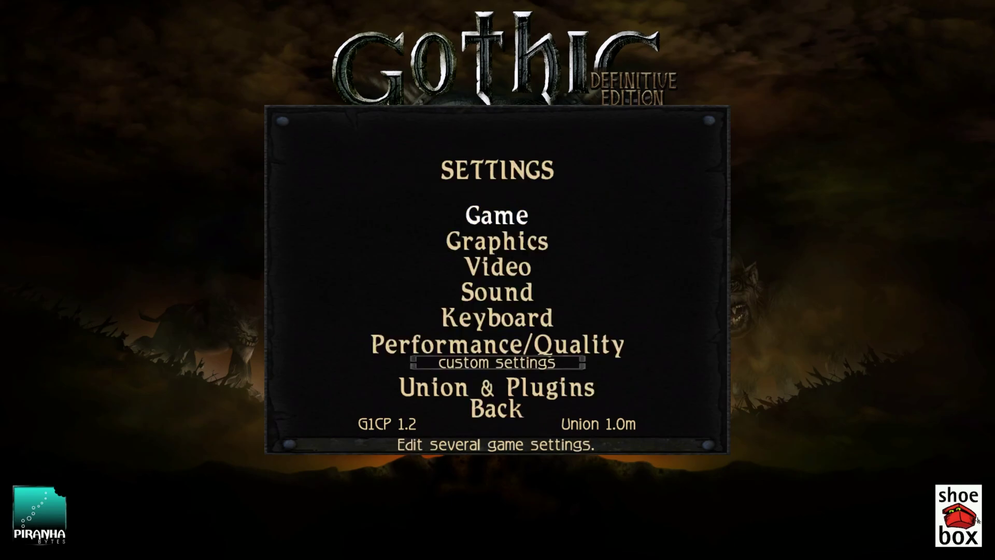
{"action": "key", "text": "Down"}
{"action": "key", "text": "Down"}
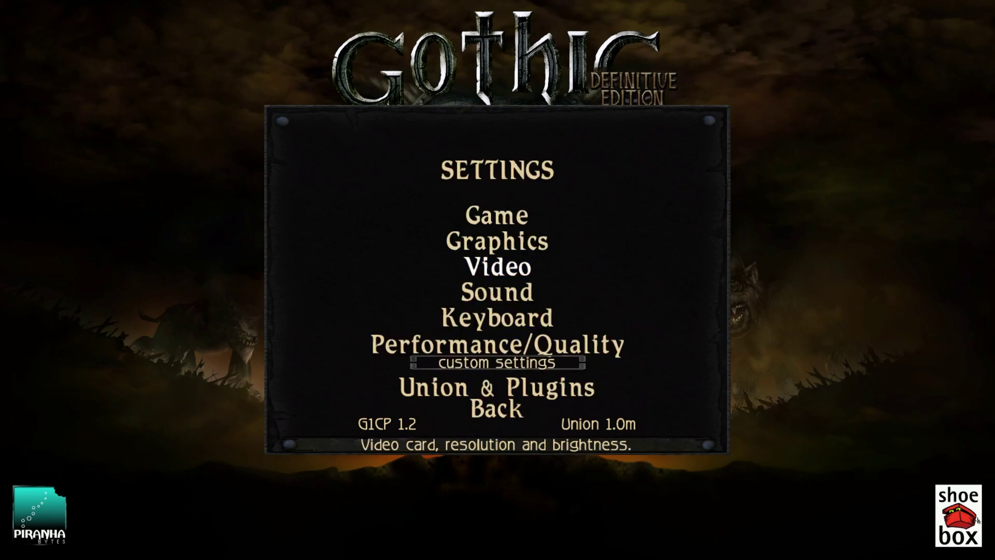
{"action": "key", "text": "Return"}
{"action": "key", "text": "Escape"}
{"action": "key", "text": "Escape"}
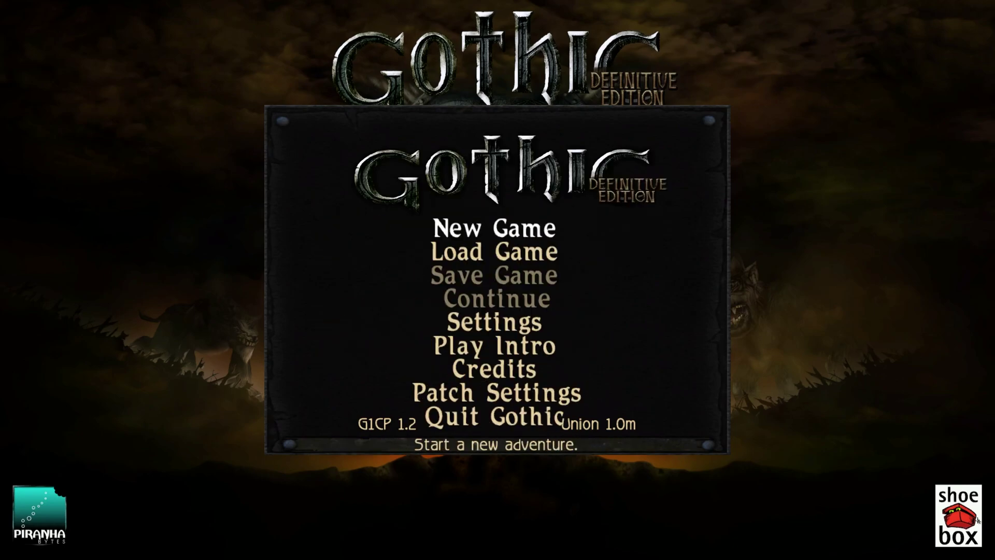
{"action": "key", "text": "F11"}
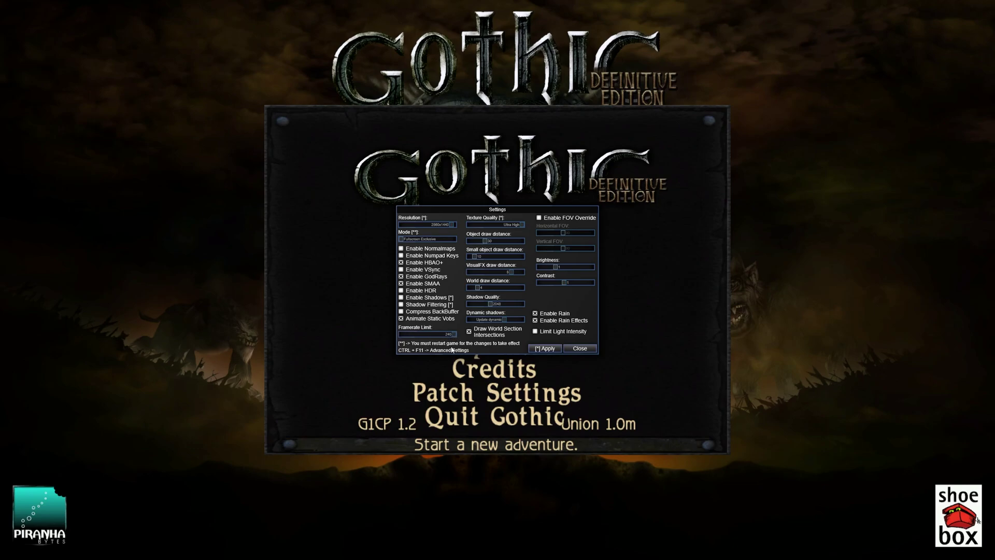
Close the renderer settings and load a saved game from Load Game
{"action": "left_click", "coordinate": [580, 350]}
{"action": "key", "text": "Down"}
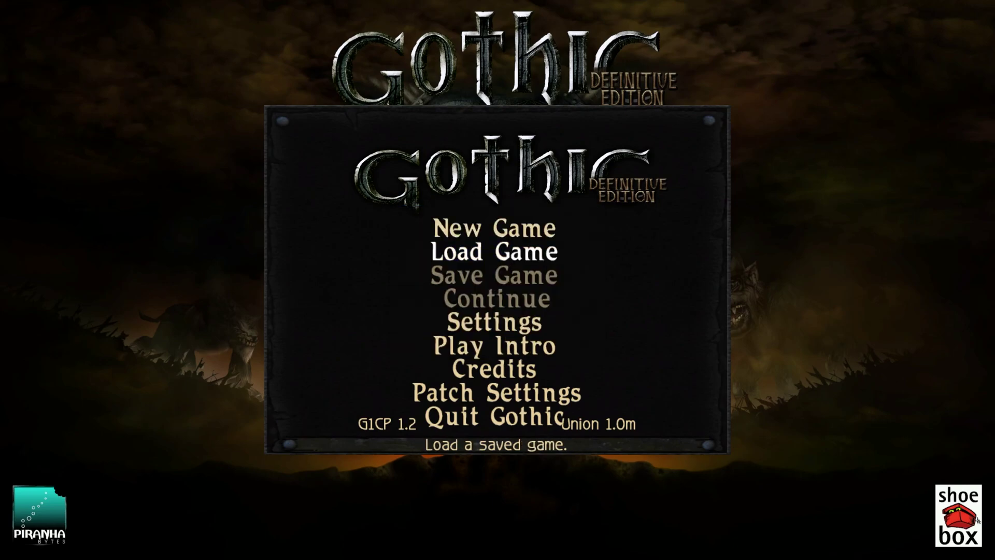
{"action": "key", "text": "Return"}
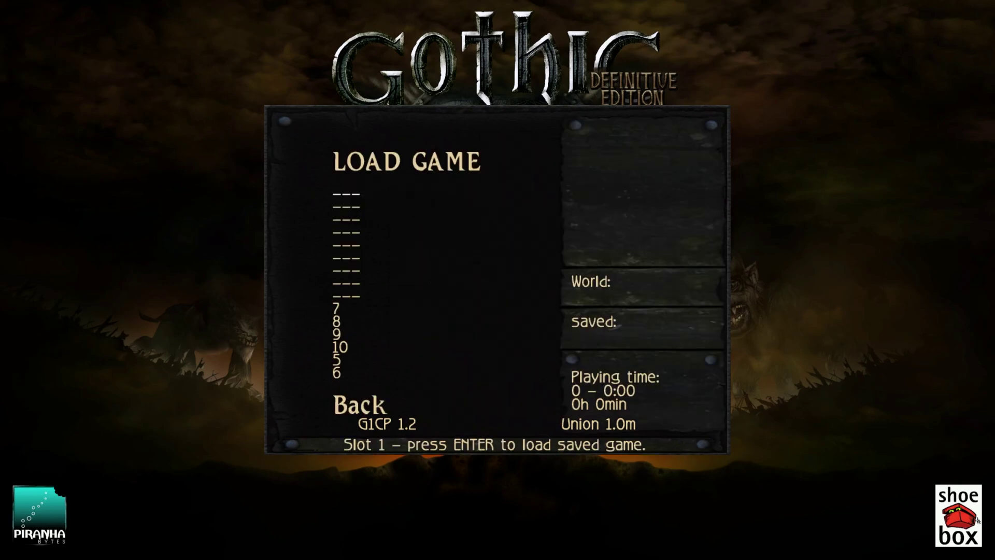
{"action": "key", "text": "Return"}
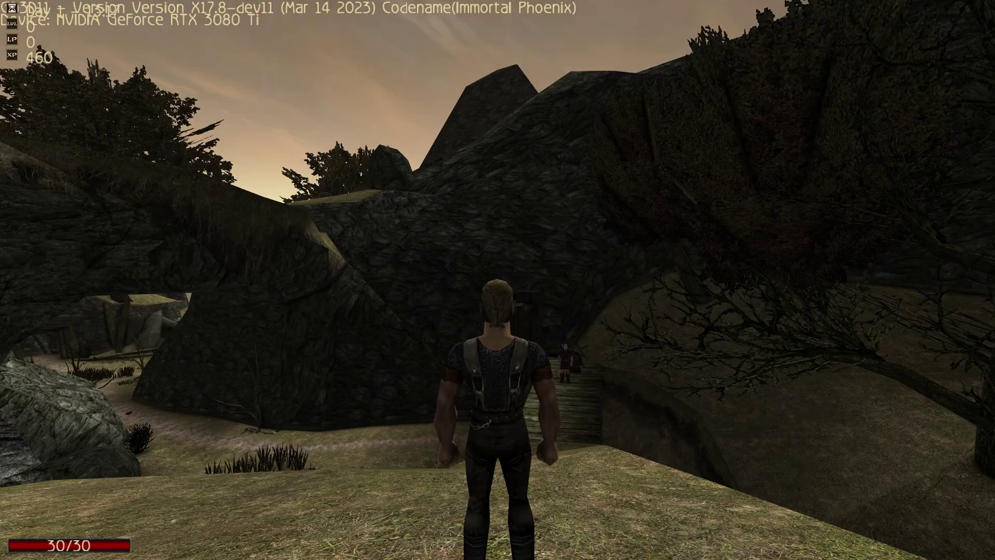
Turn the hero toward the bridge, check the character sheet, then open the inventory and switch its filters
{"action": "key", "text": "Right"}
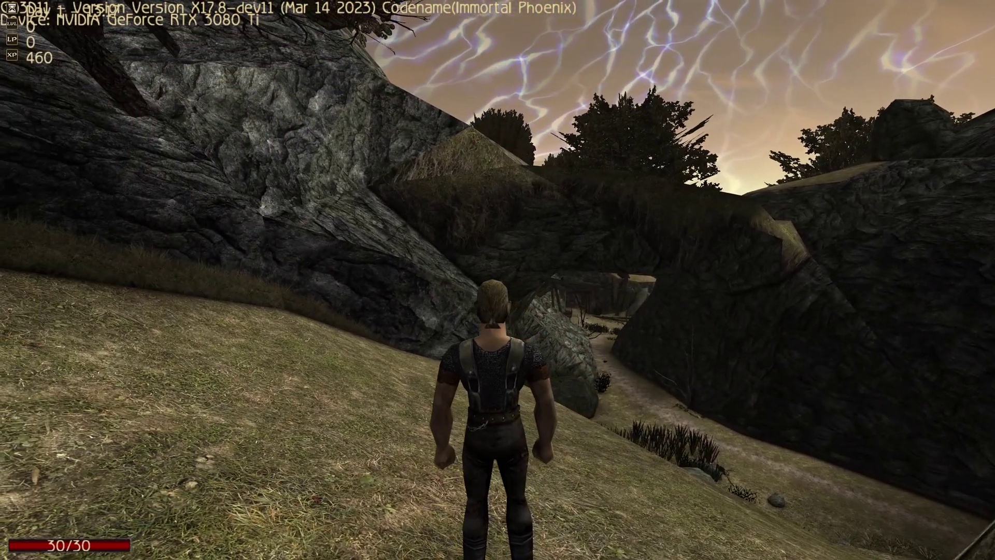
{"action": "key", "text": "Right"}
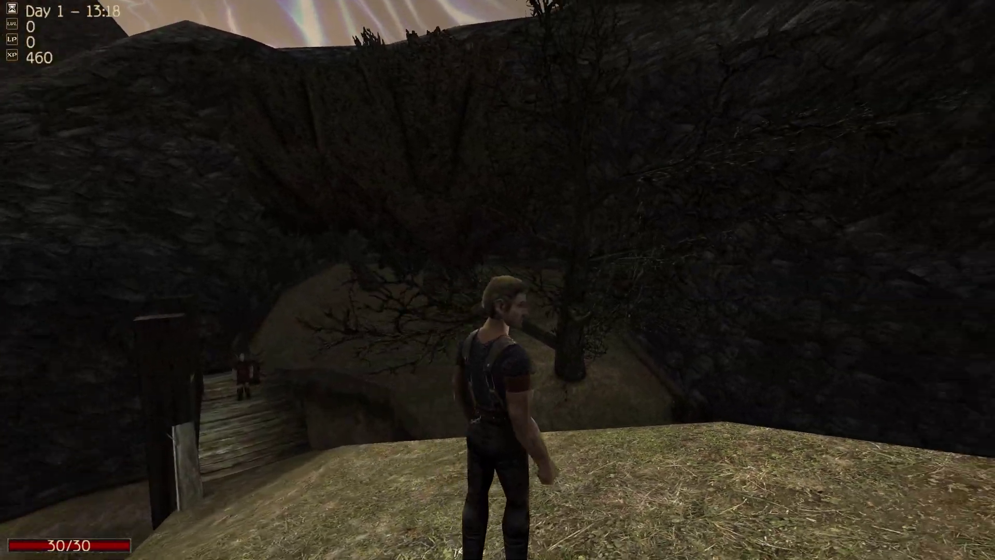
{"action": "key", "text": "Right"}
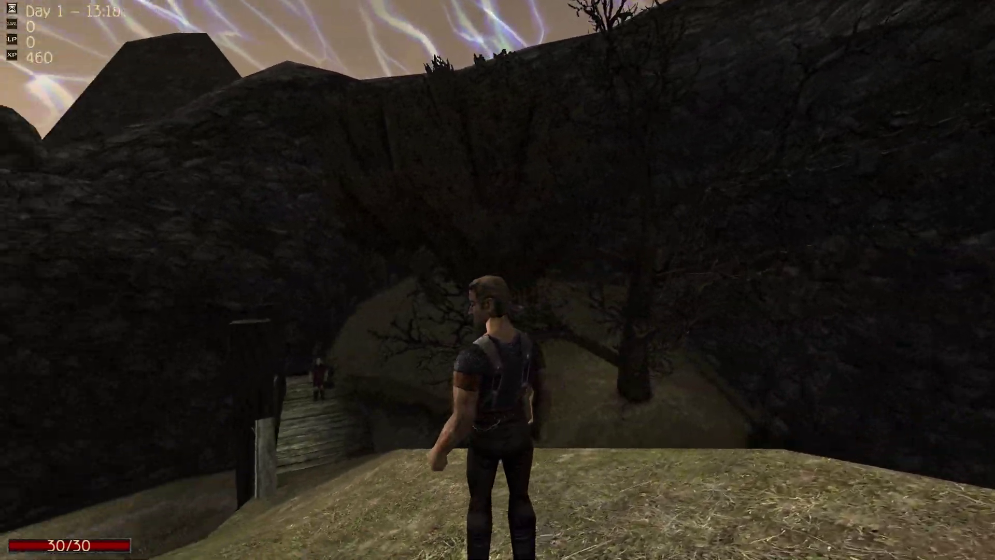
{"action": "key", "text": "Up"}
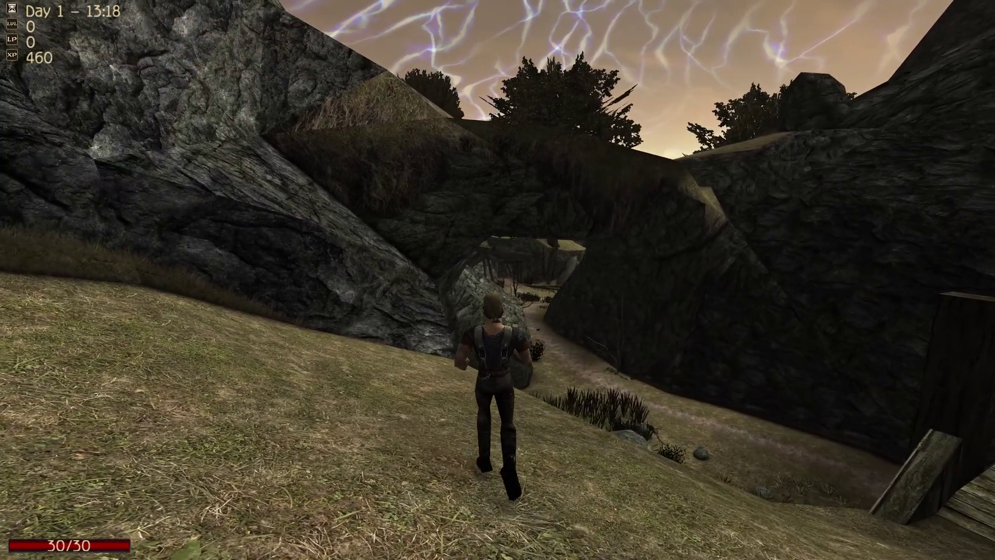
{"action": "key", "text": "b"}
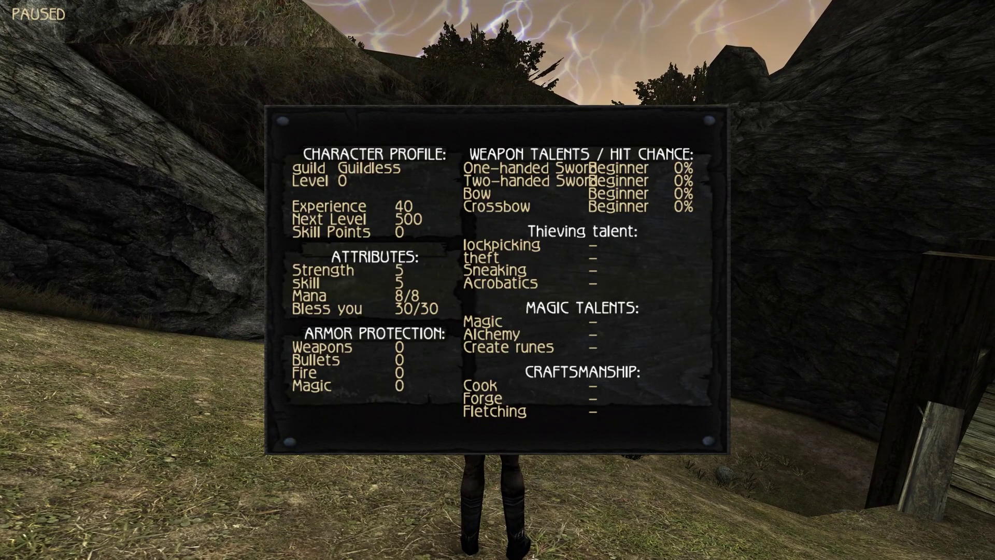
{"action": "key", "text": "b"}
{"action": "key", "text": "Tab"}
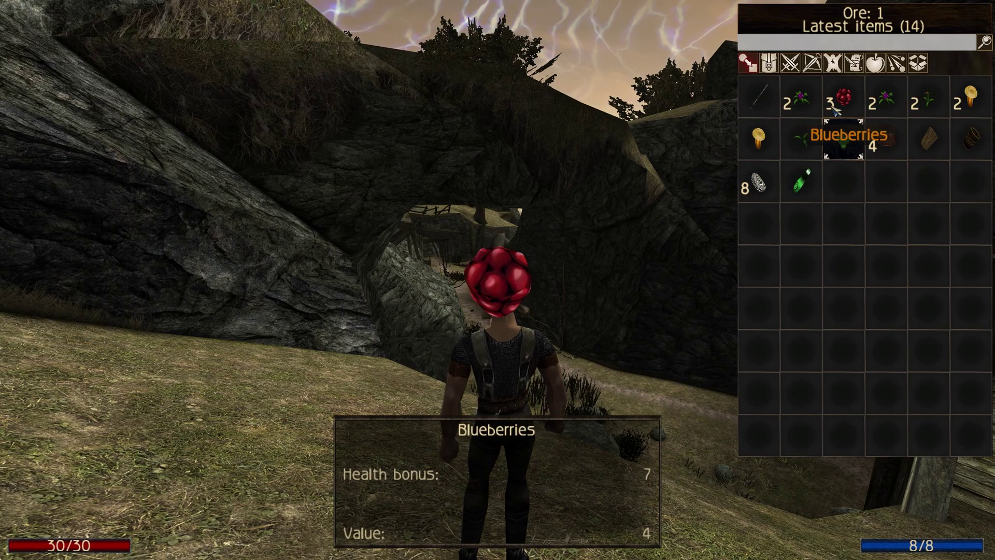
{"action": "left_click", "coordinate": [769, 62]}
{"action": "left_click", "coordinate": [791, 63]}
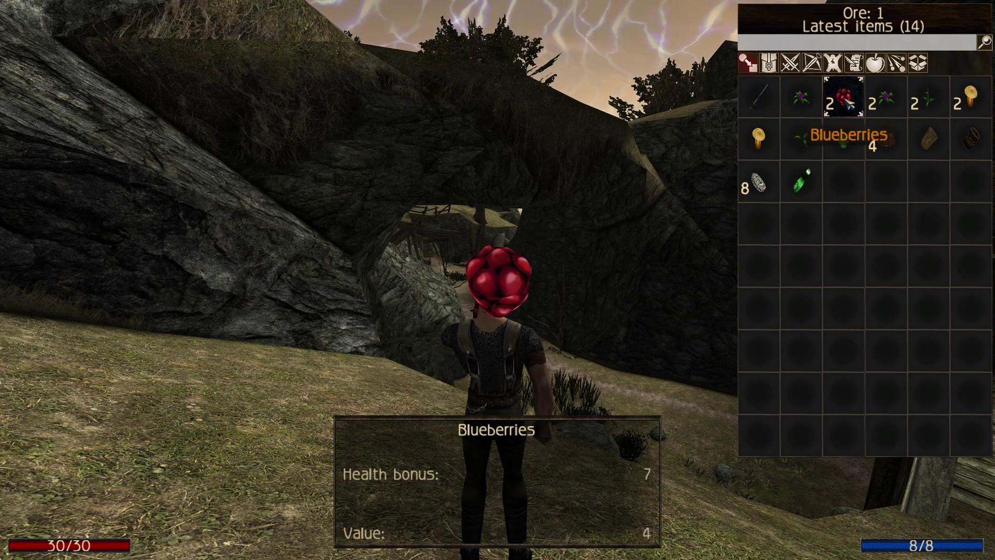
Close the inventory and run the hero up the wooden stairs, past the guard, to the fence signpost
{"action": "key", "text": "Tab"}
{"action": "key", "text": "w"}
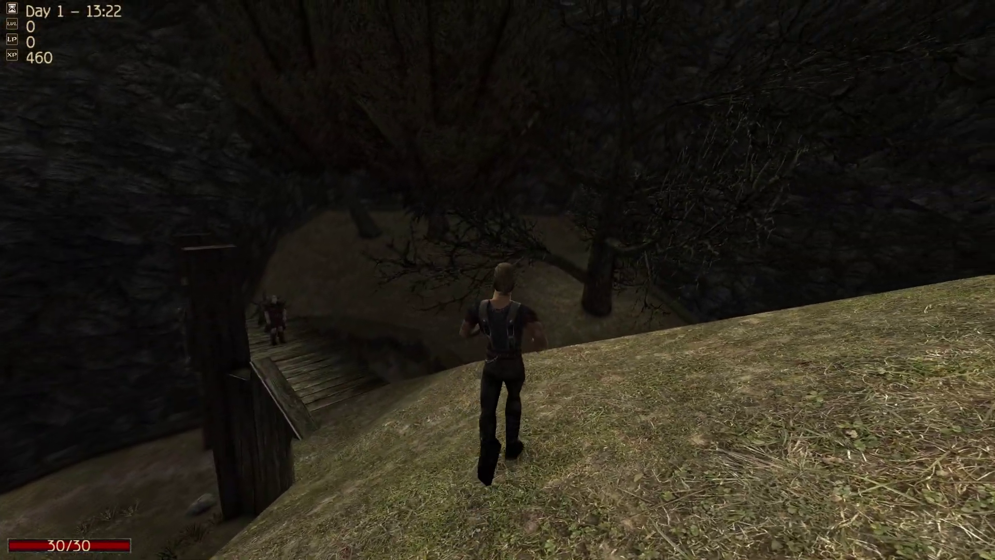
{"action": "key", "text": "a"}
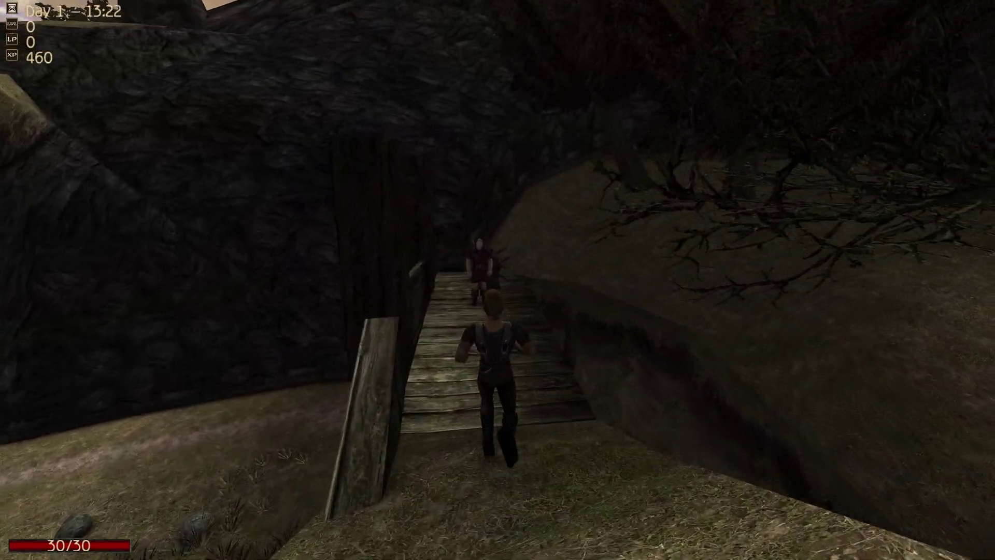
{"action": "key", "text": "w"}
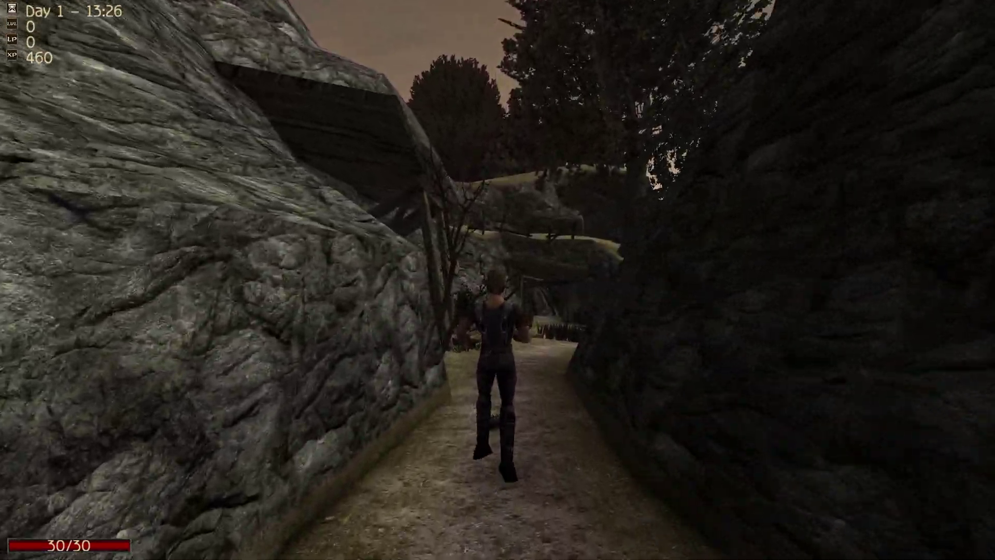
{"action": "key", "text": "w"}
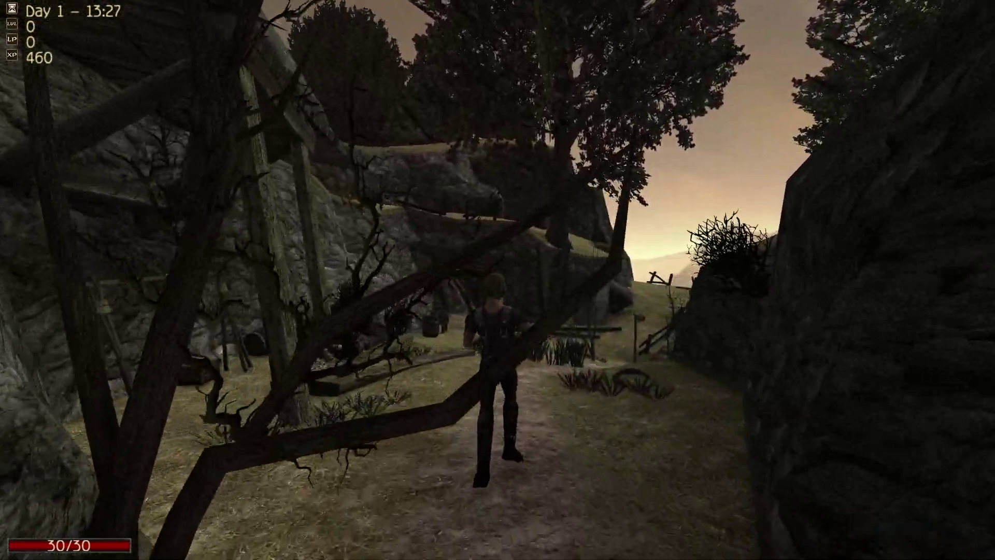
{"action": "key", "text": "w"}
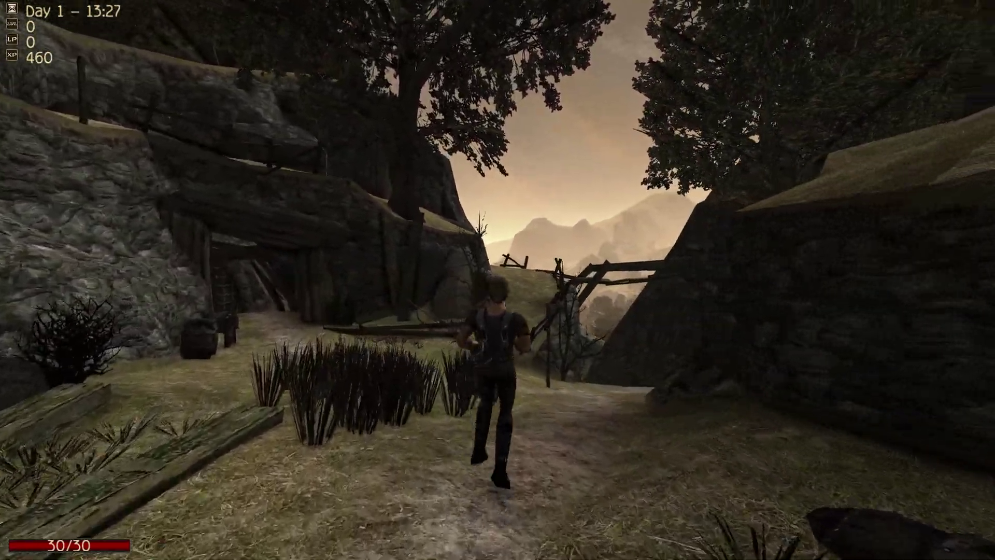
{"action": "key", "text": "w"}
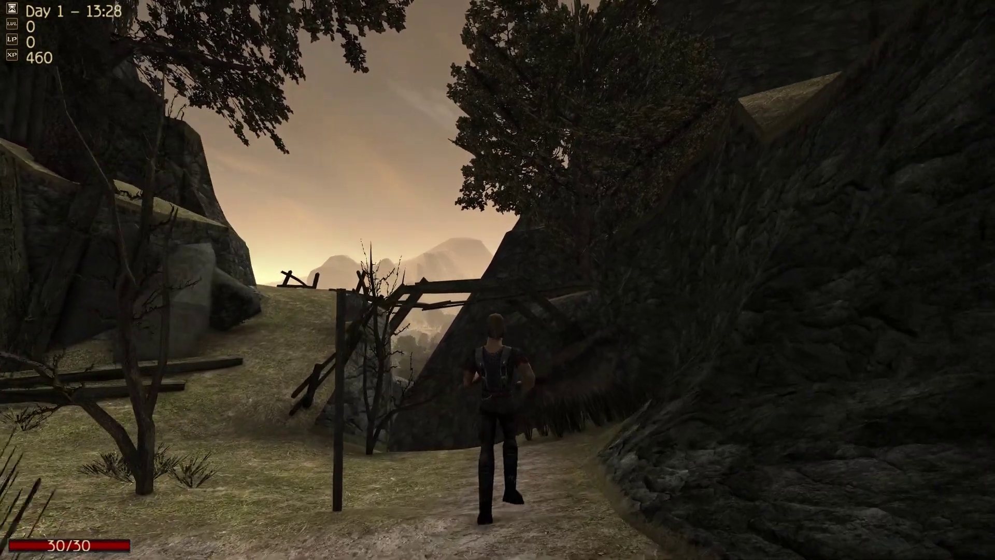
{"action": "key", "text": "s"}
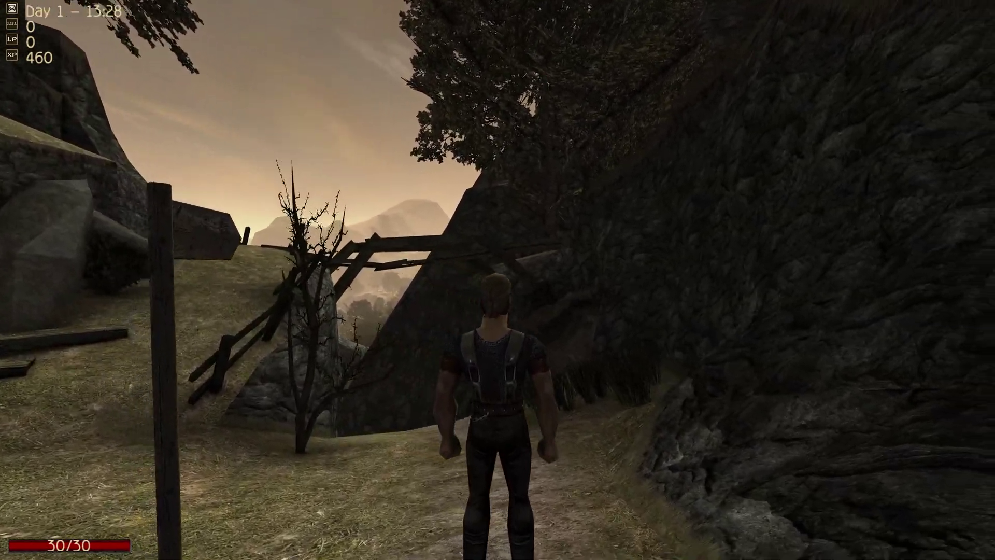